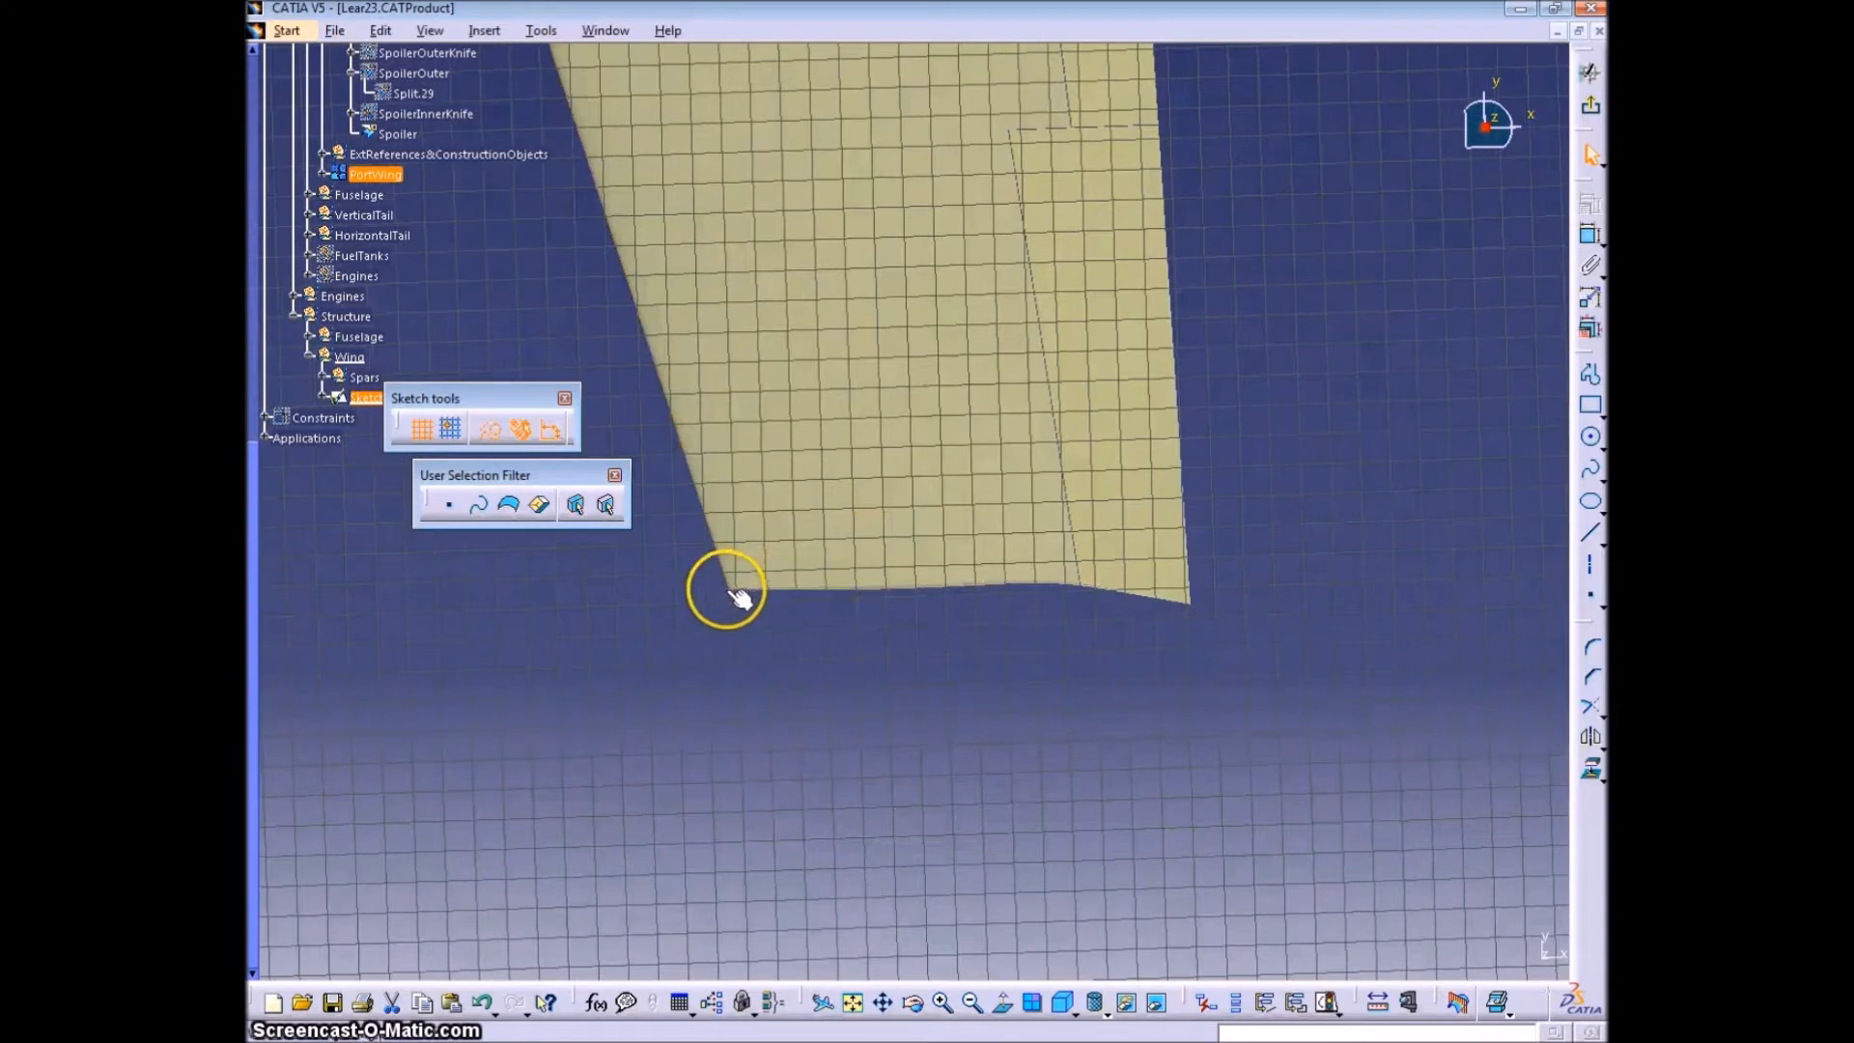
- Project the front and aft corner points of the port wing tip into the sketch
{"action": "middle_click_drag", "start_coordinate": [1277, 724], "coordinate": [692, 493]}
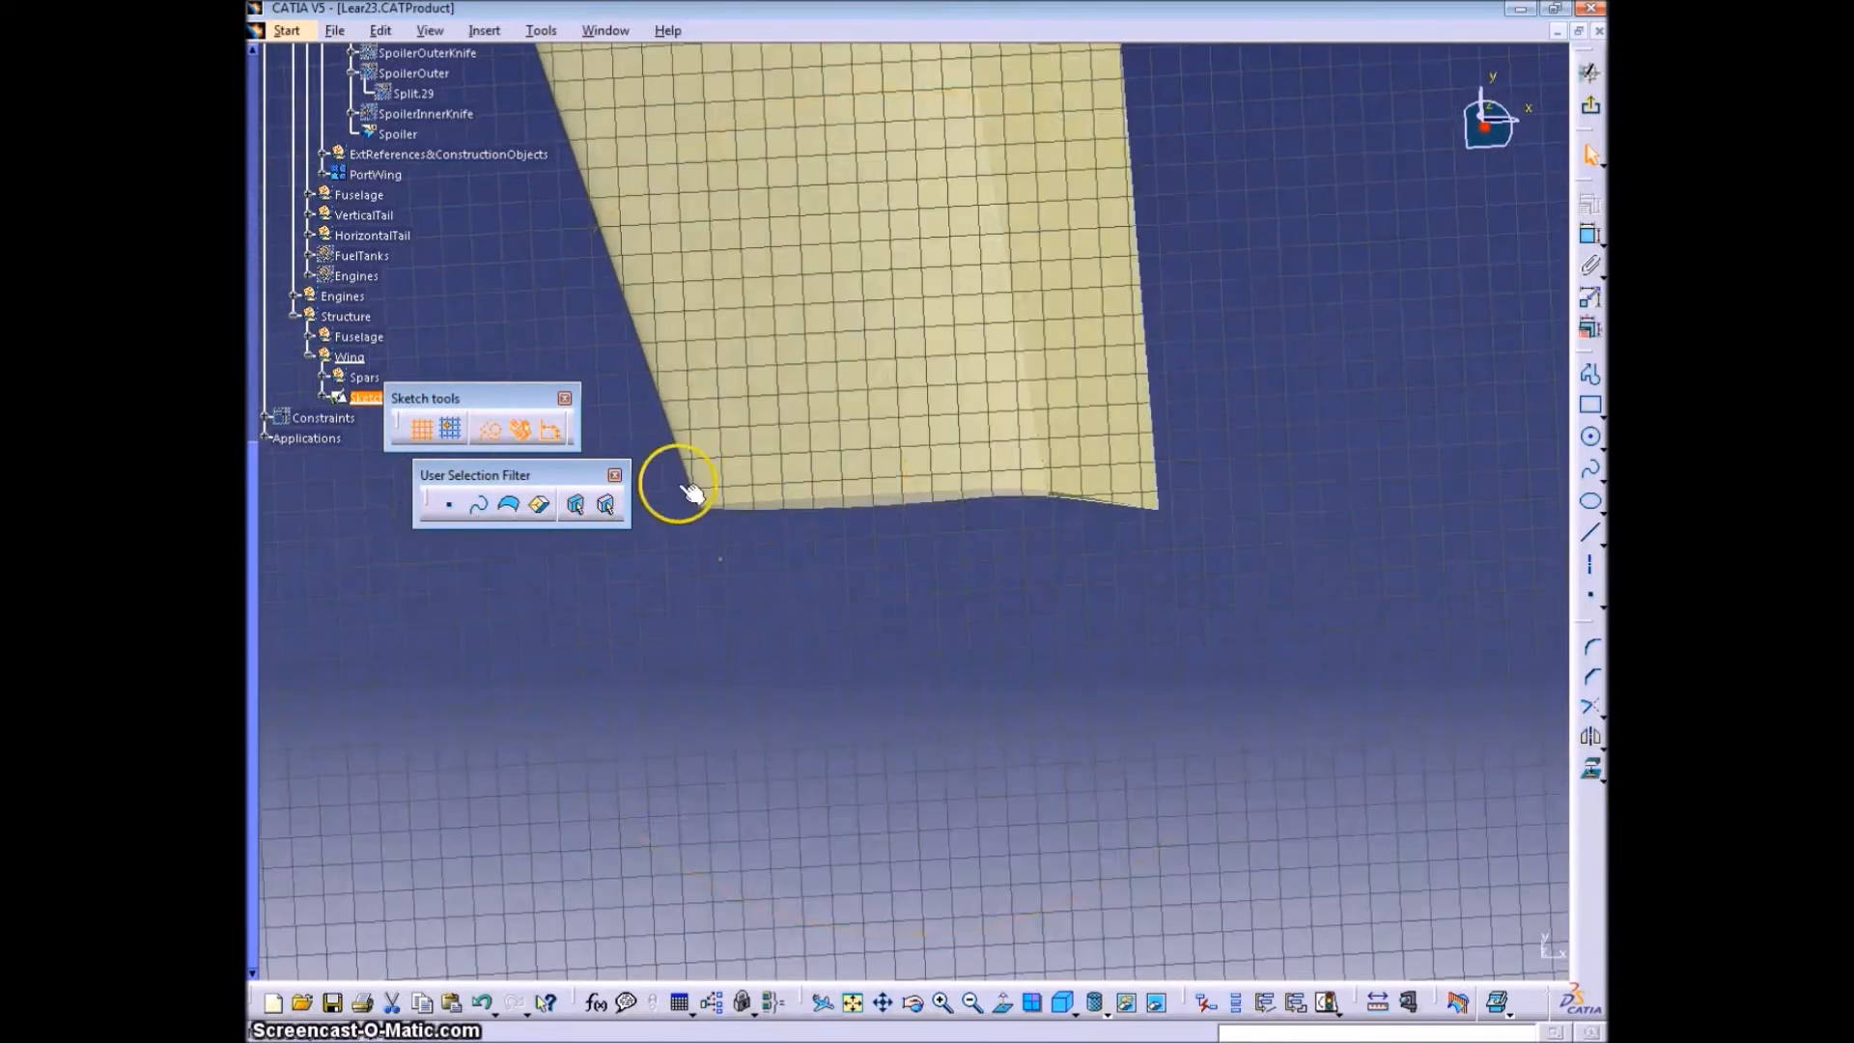
{"action": "middle_click_drag", "start_coordinate": [820, 577], "coordinate": [921, 715]}
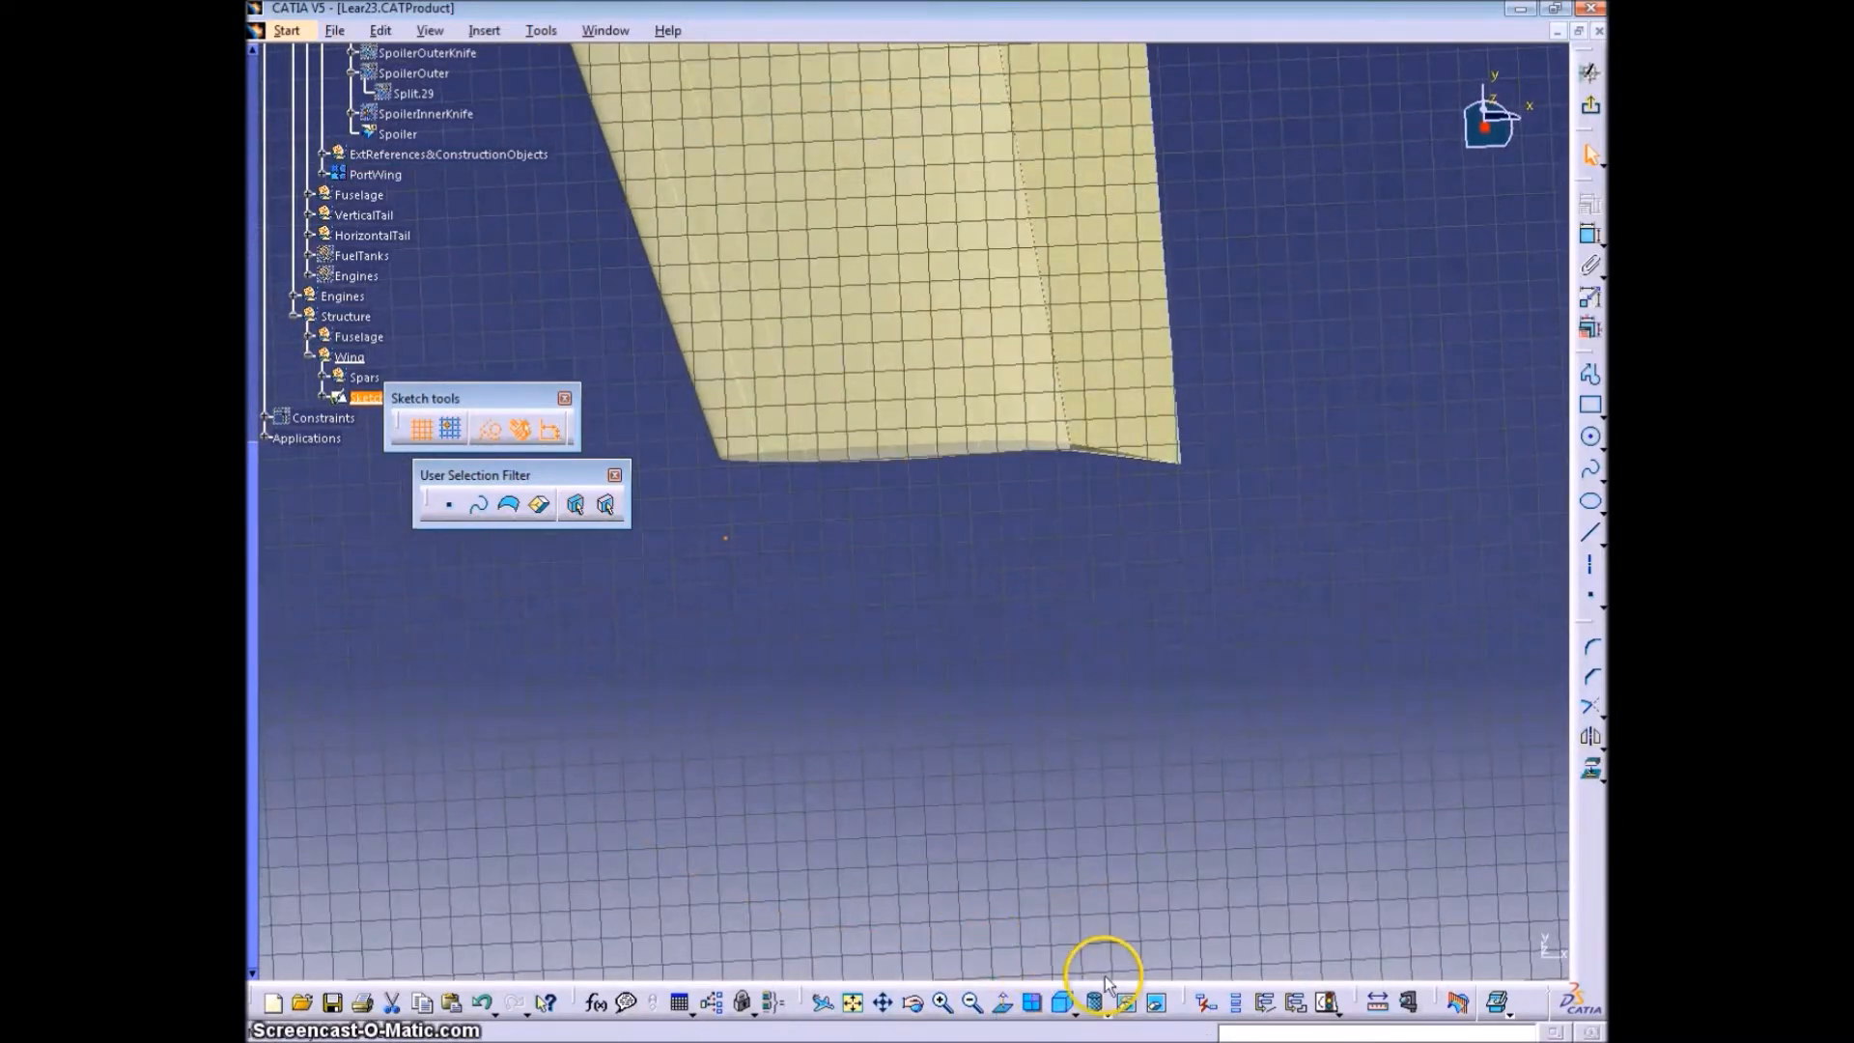
{"action": "left_click", "coordinate": [1002, 1003]}
{"action": "left_click", "coordinate": [1078, 582]}
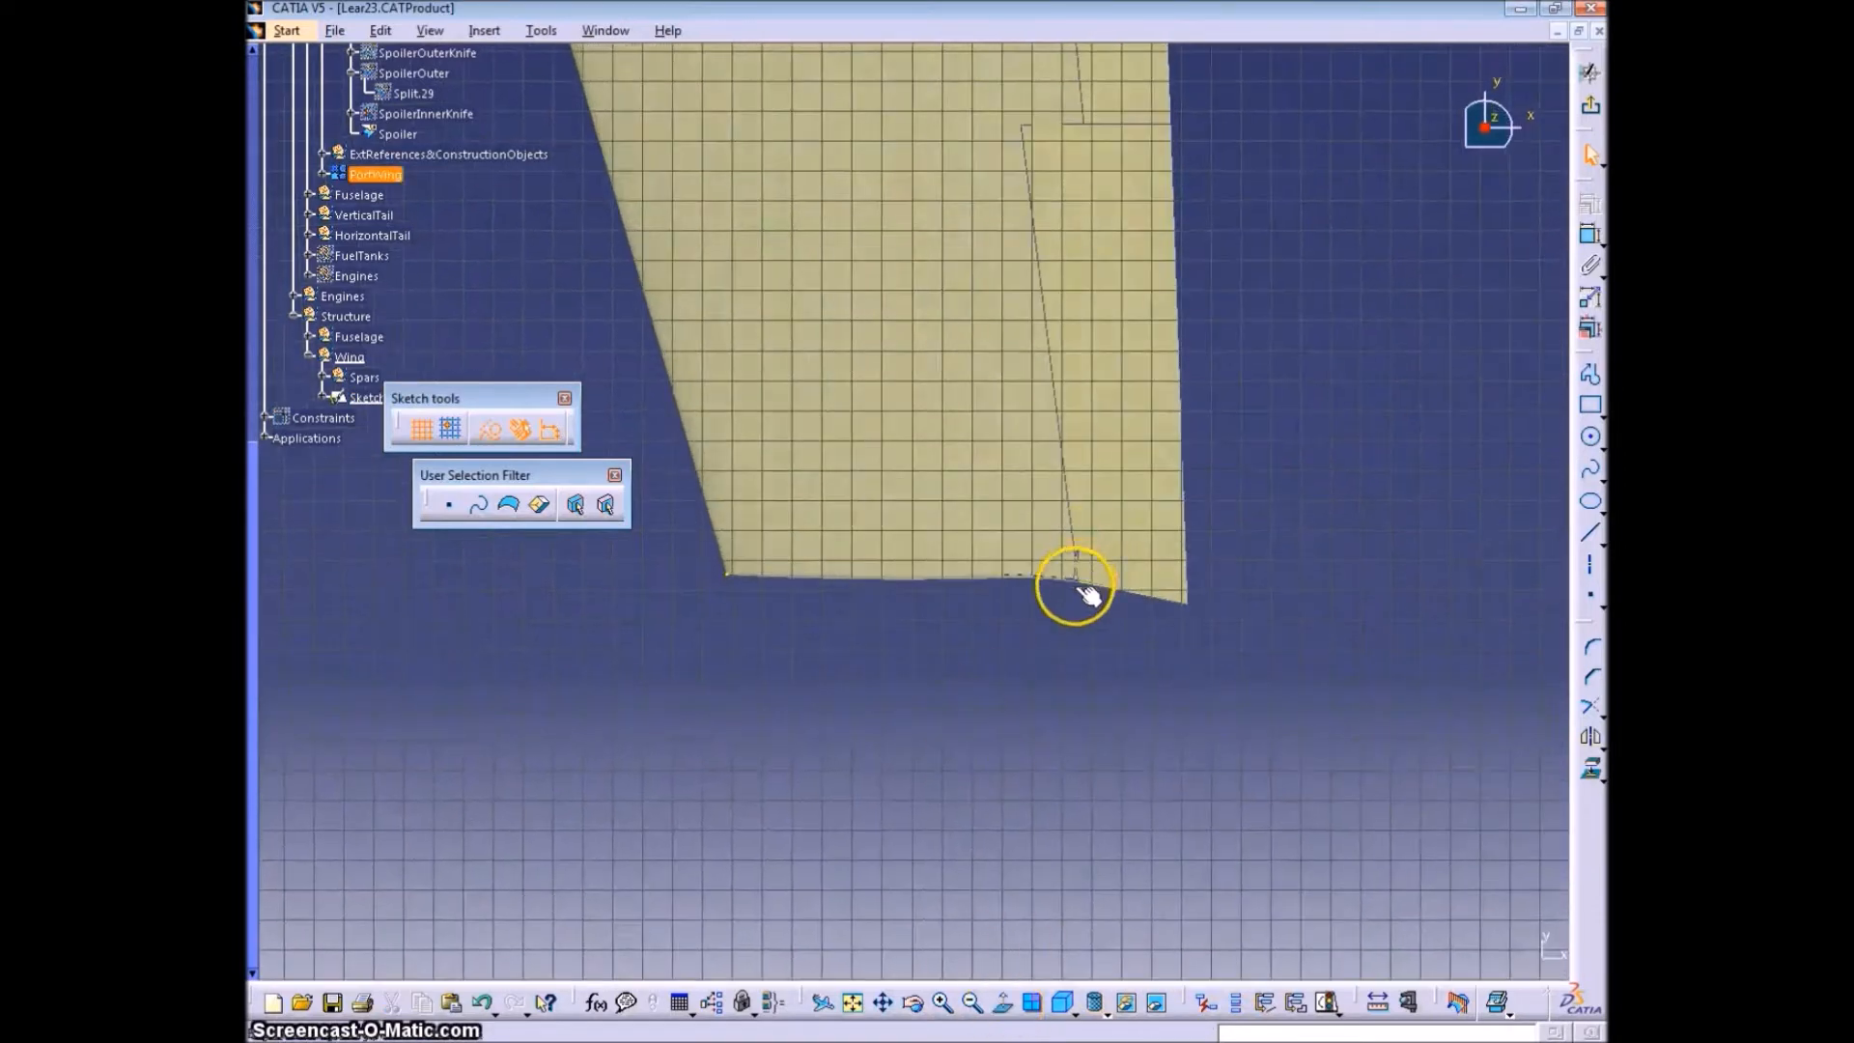
{"action": "middle_click_drag", "start_coordinate": [1074, 538], "coordinate": [1060, 625], "text": "ctrl"}
{"action": "middle_click_drag", "start_coordinate": [1043, 365], "coordinate": [966, 676]}
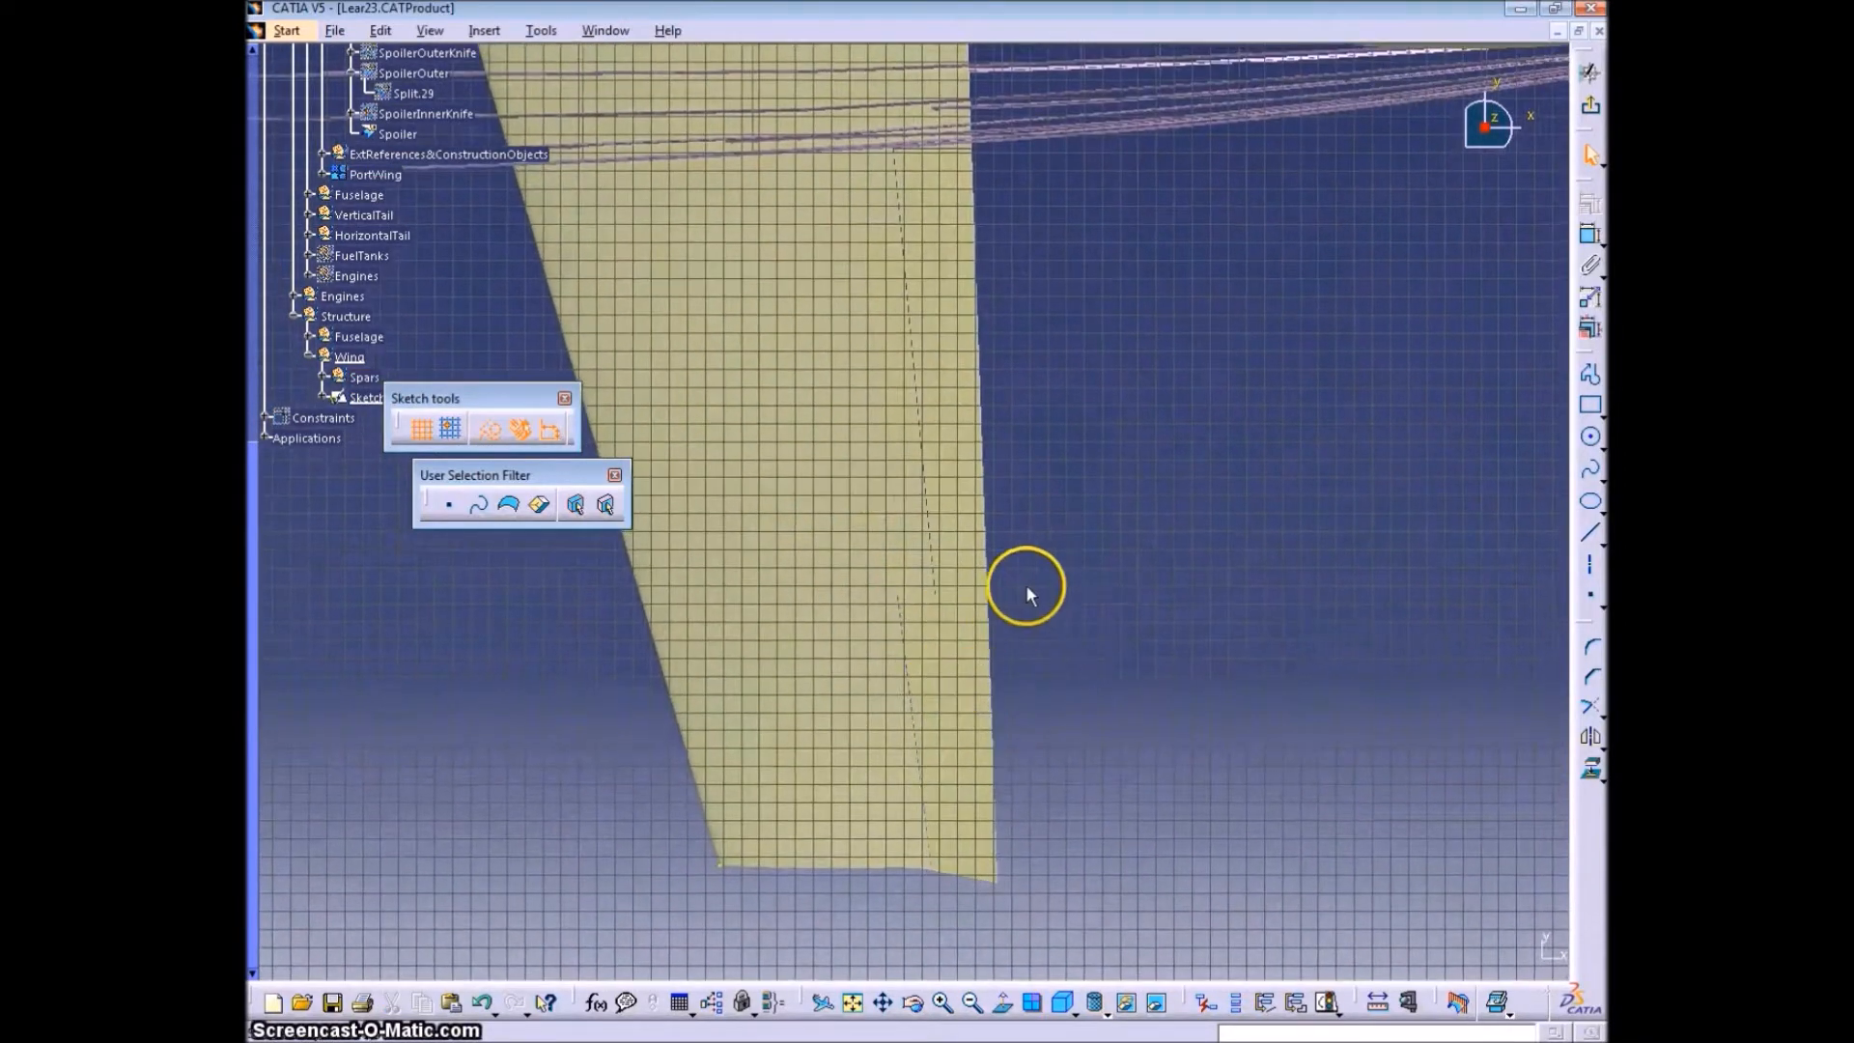
- Hide the PortWing surface so only the movable surfaces remain over the wing area
{"action": "right_click", "coordinate": [653, 294]}
{"action": "left_click", "coordinate": [712, 359]}
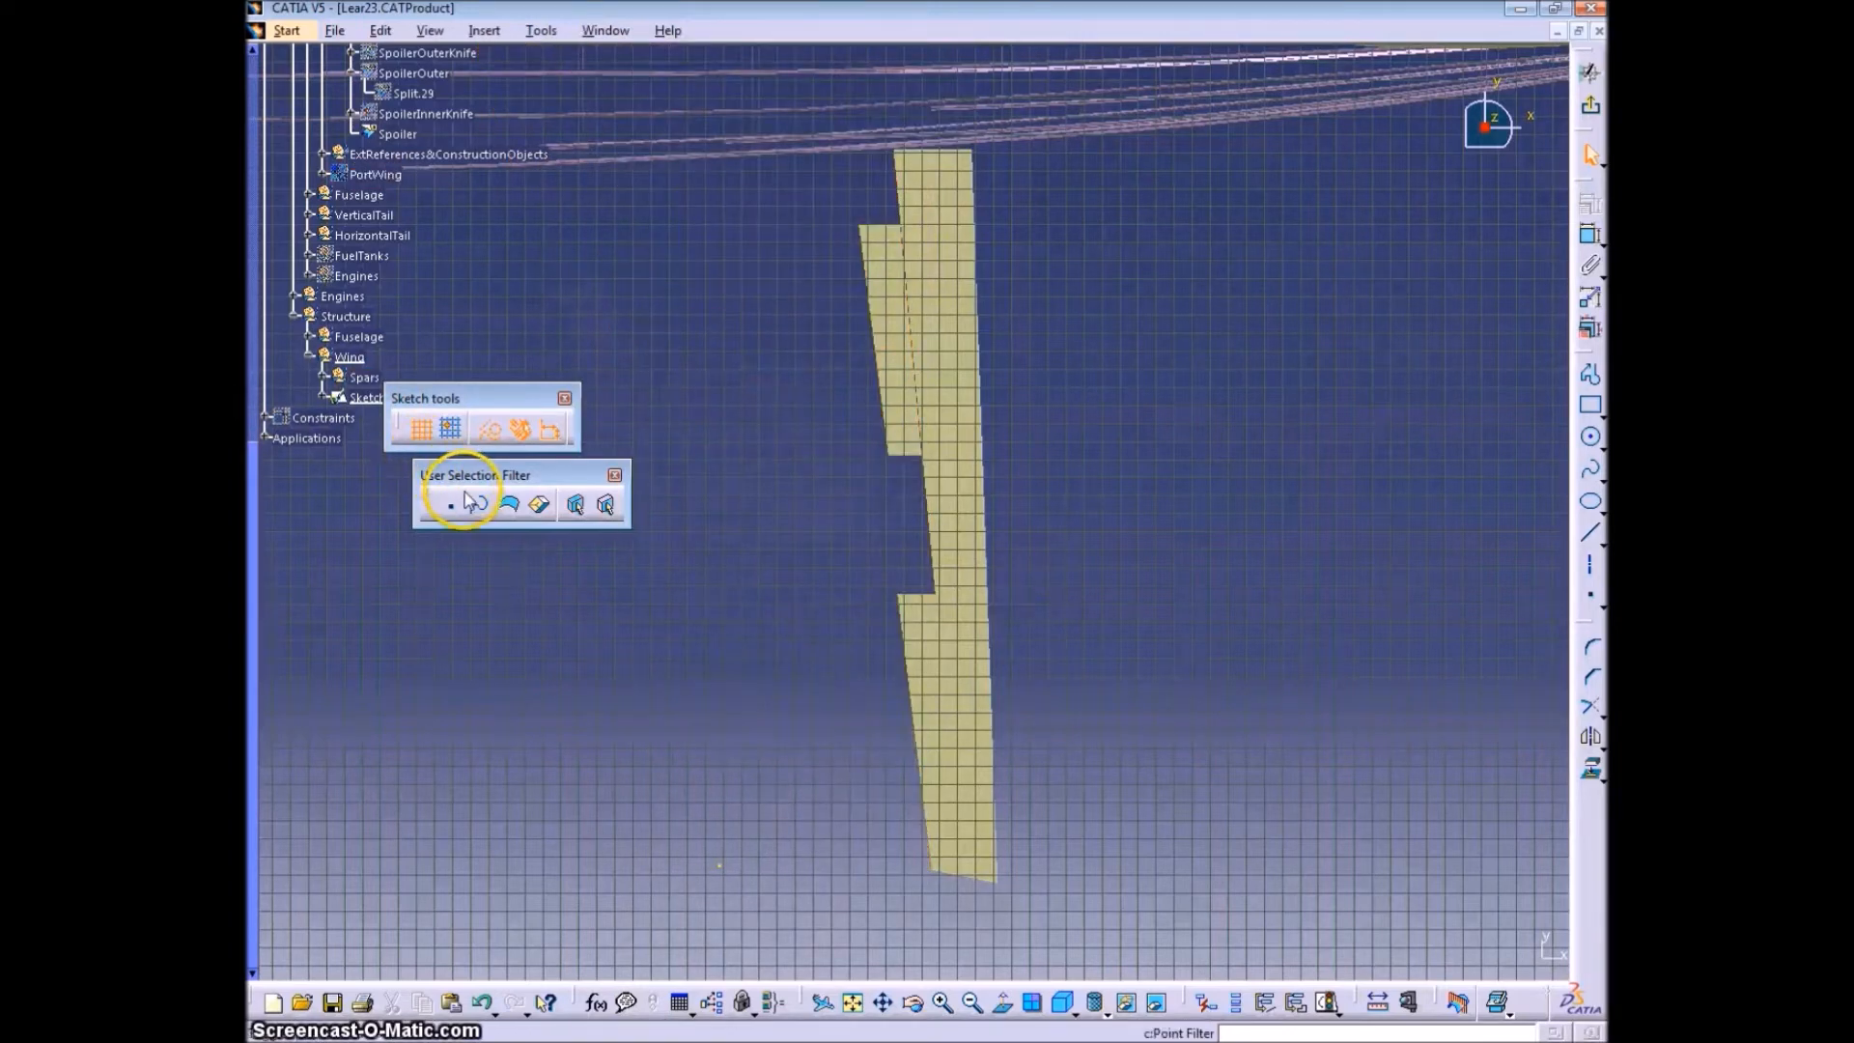
{"action": "key", "text": "ctrl+z"}
{"action": "right_click", "coordinate": [376, 174]}
{"action": "left_click", "coordinate": [468, 245]}
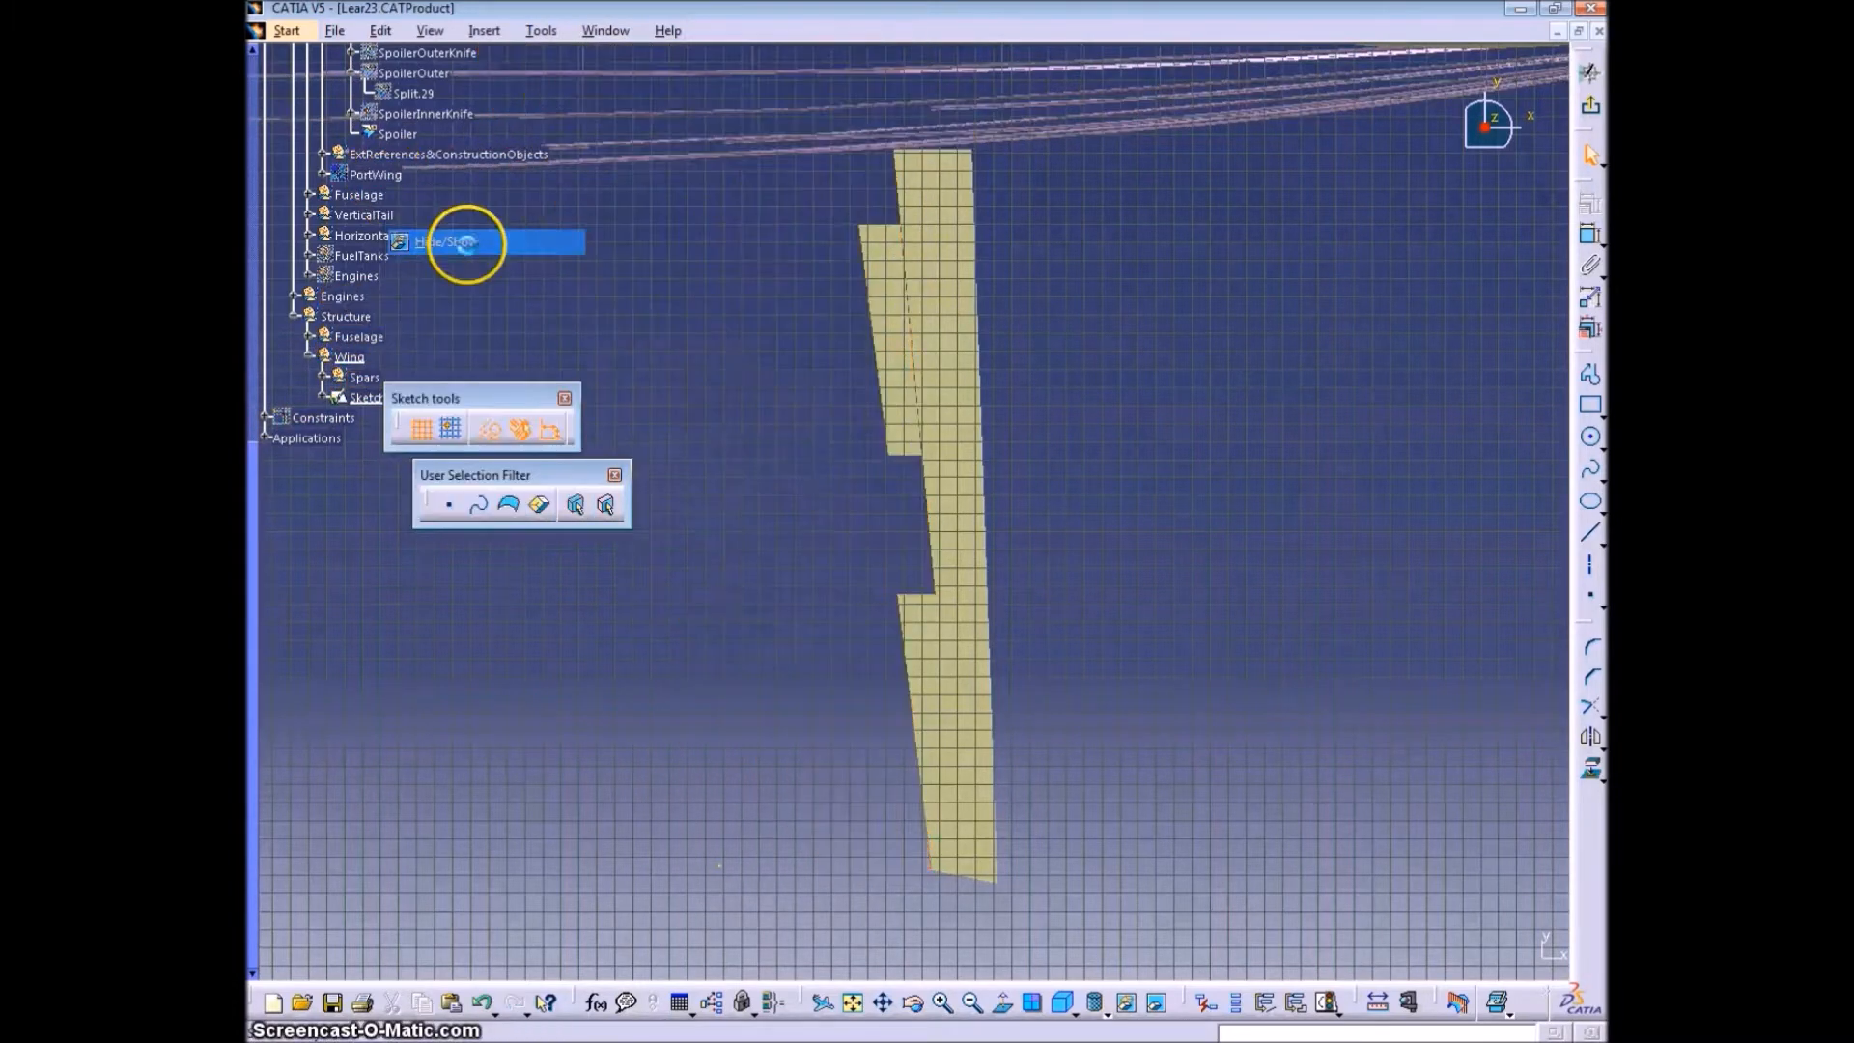
- Display the Spars set and project the aft spar edges into the wing sketch
{"action": "left_click", "coordinate": [357, 377]}
{"action": "middle_click_drag", "start_coordinate": [664, 780], "coordinate": [869, 192]}
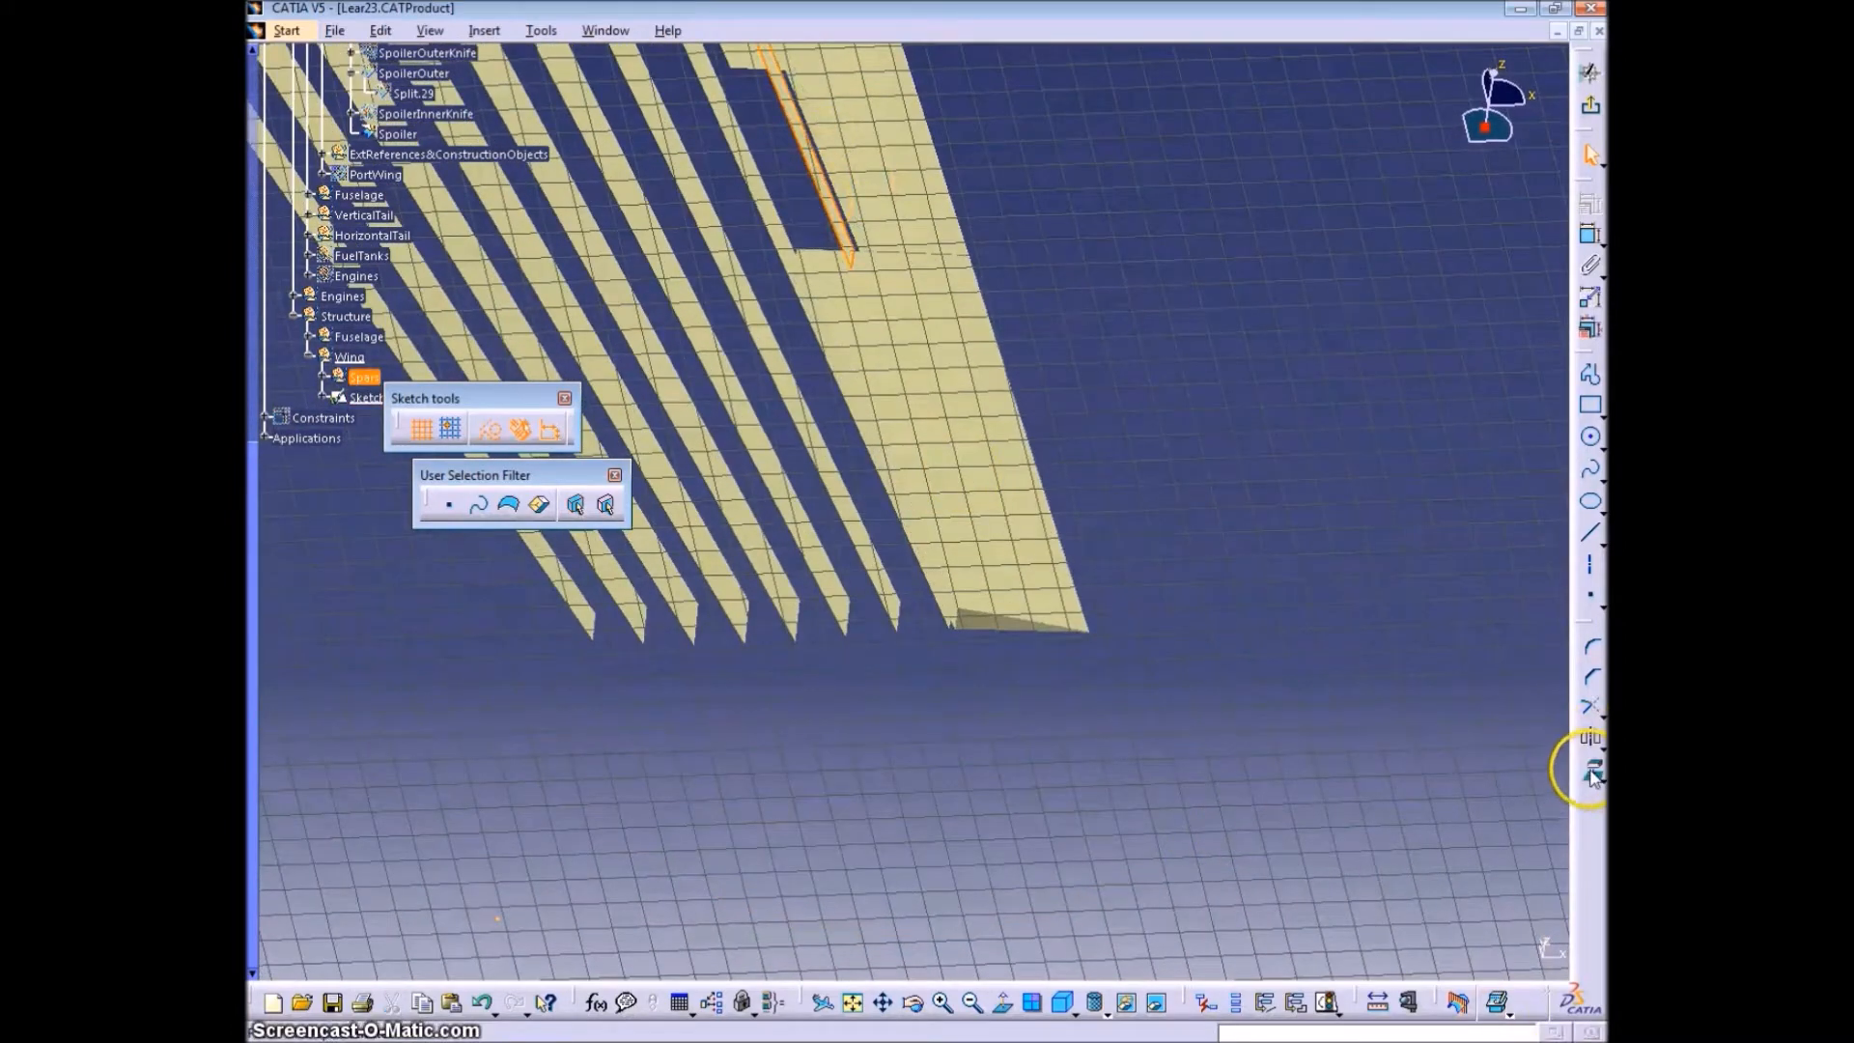
{"action": "left_click", "coordinate": [778, 228]}
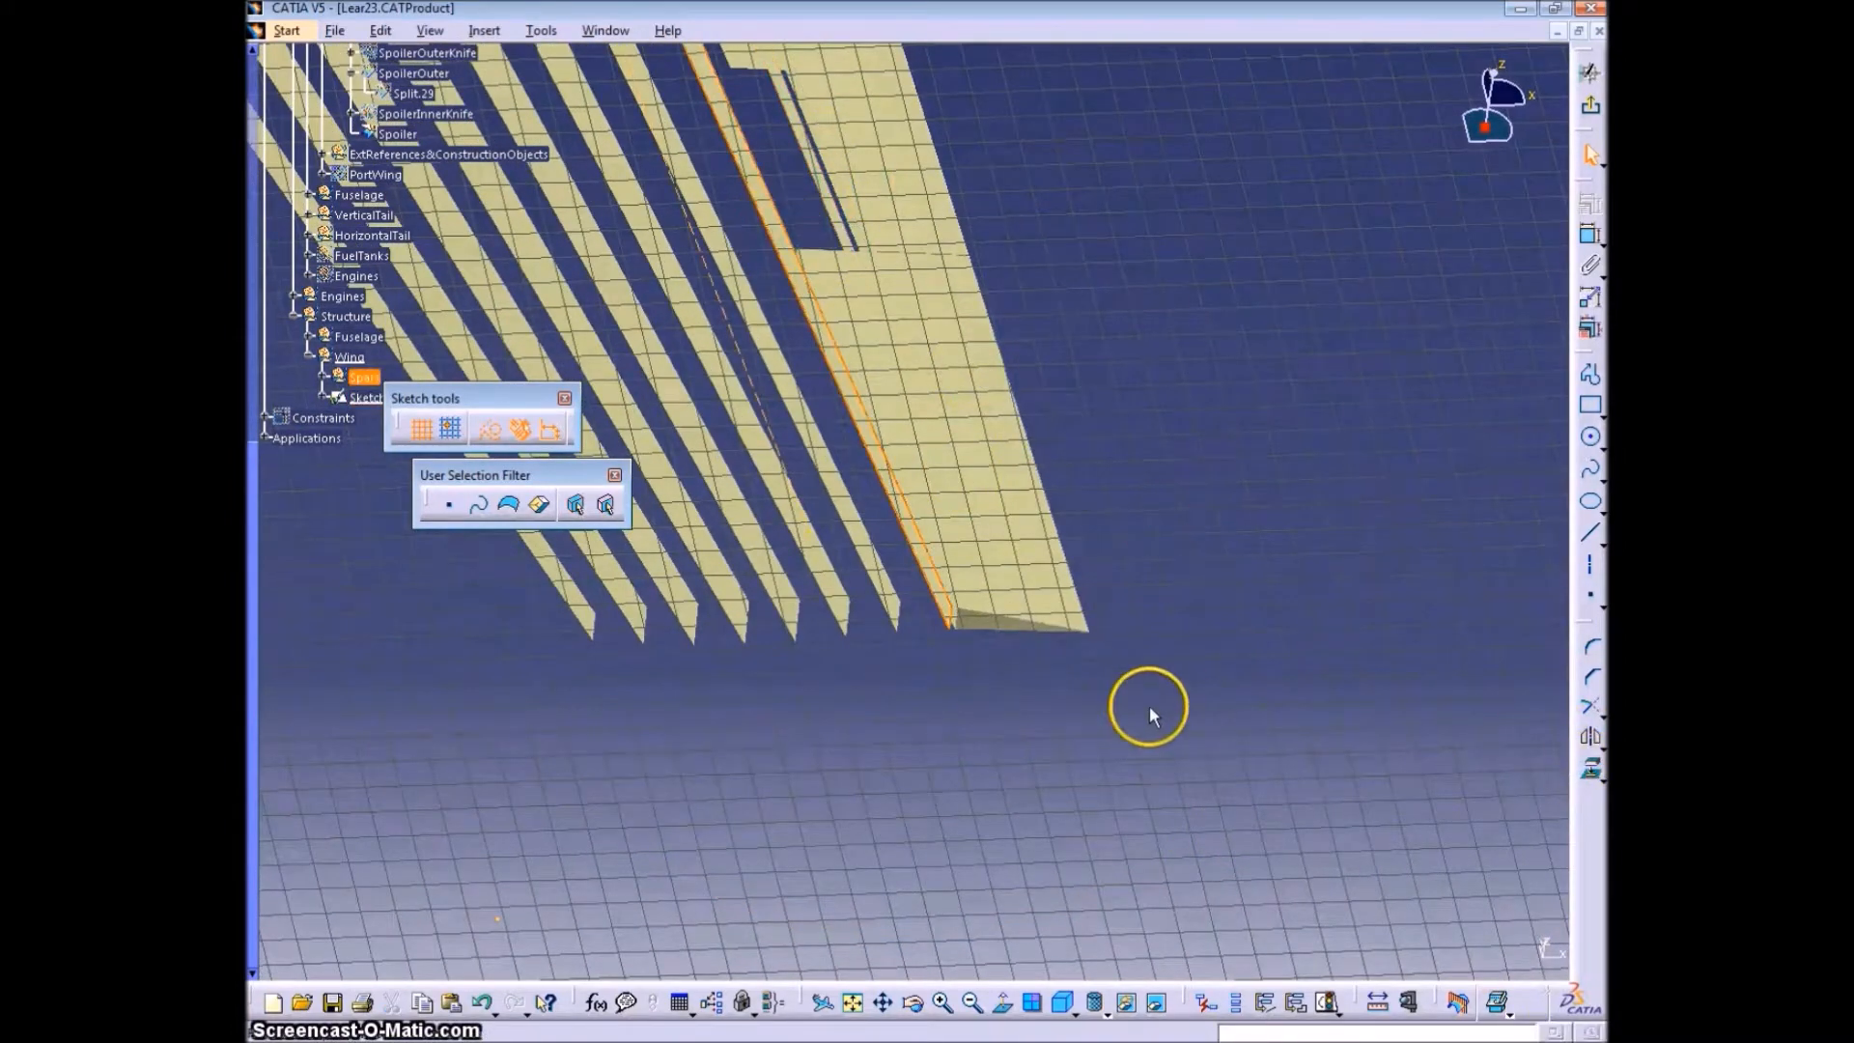
{"action": "middle_click_drag", "start_coordinate": [973, 676], "coordinate": [901, 582]}
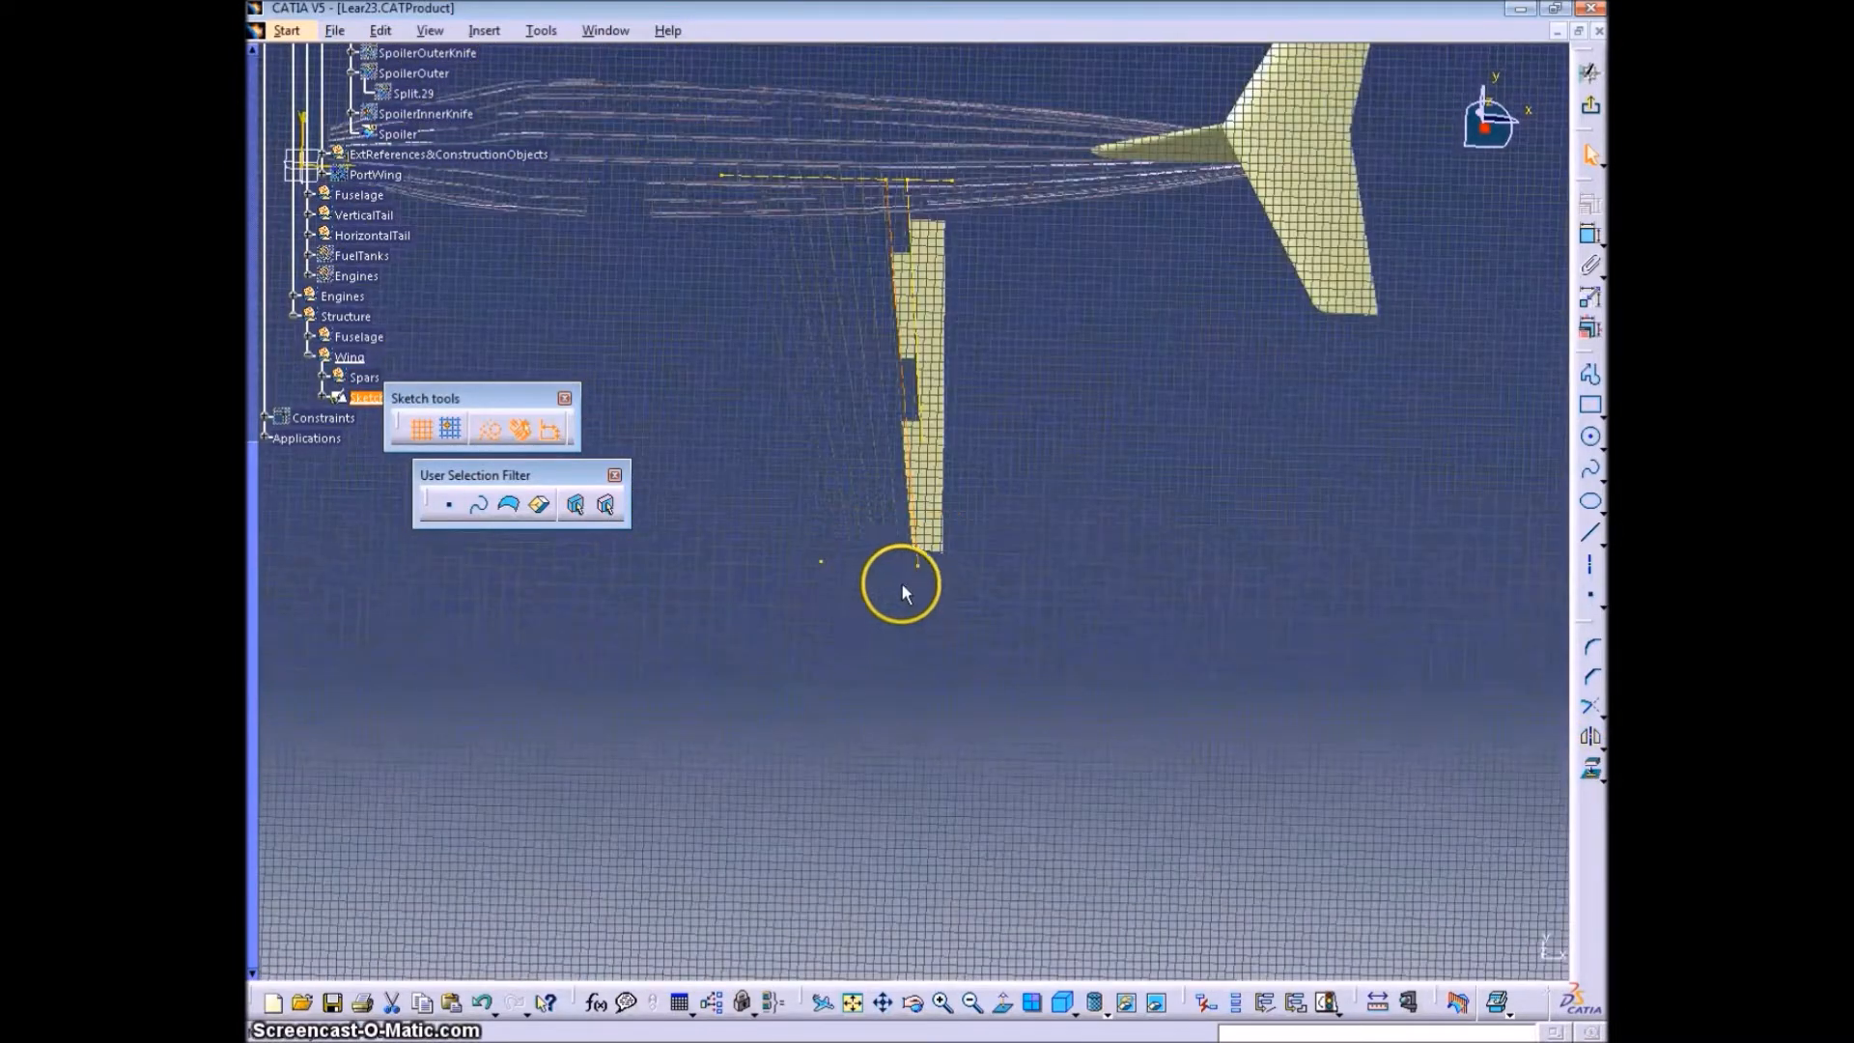
- Draw a line from the front end of the root line to the projected front wing-tip point
{"action": "left_click", "coordinate": [1590, 539]}
{"action": "key", "text": "Escape"}
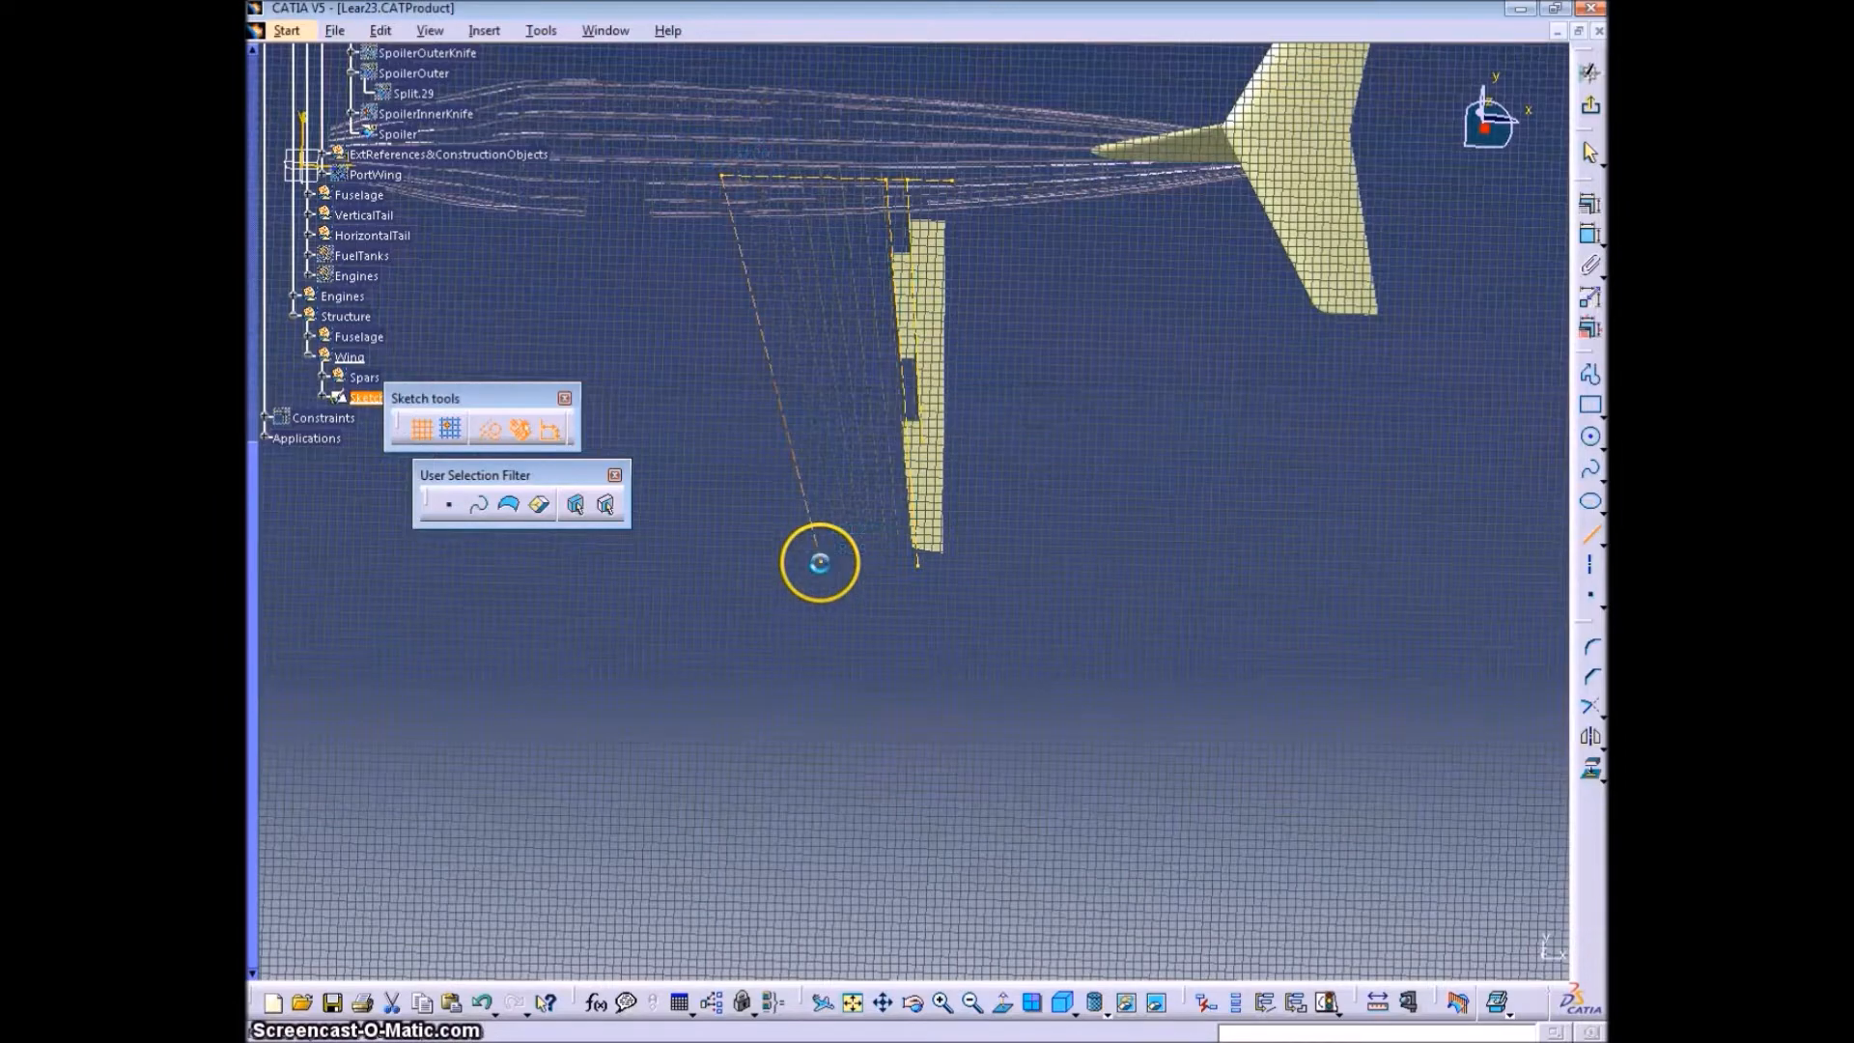
{"action": "mouse_move", "coordinate": [943, 675]}
{"action": "middle_mouse_down"}
{"action": "mouse_move", "coordinate": [906, 599]}
{"action": "mouse_move", "coordinate": [940, 646]}
{"action": "mouse_move", "coordinate": [849, 605]}
{"action": "mouse_move", "coordinate": [880, 645]}
{"action": "mouse_move", "coordinate": [840, 650]}
{"action": "mouse_move", "coordinate": [1056, 434]}
{"action": "mouse_move", "coordinate": [1146, 407]}
{"action": "middle_mouse_up"}
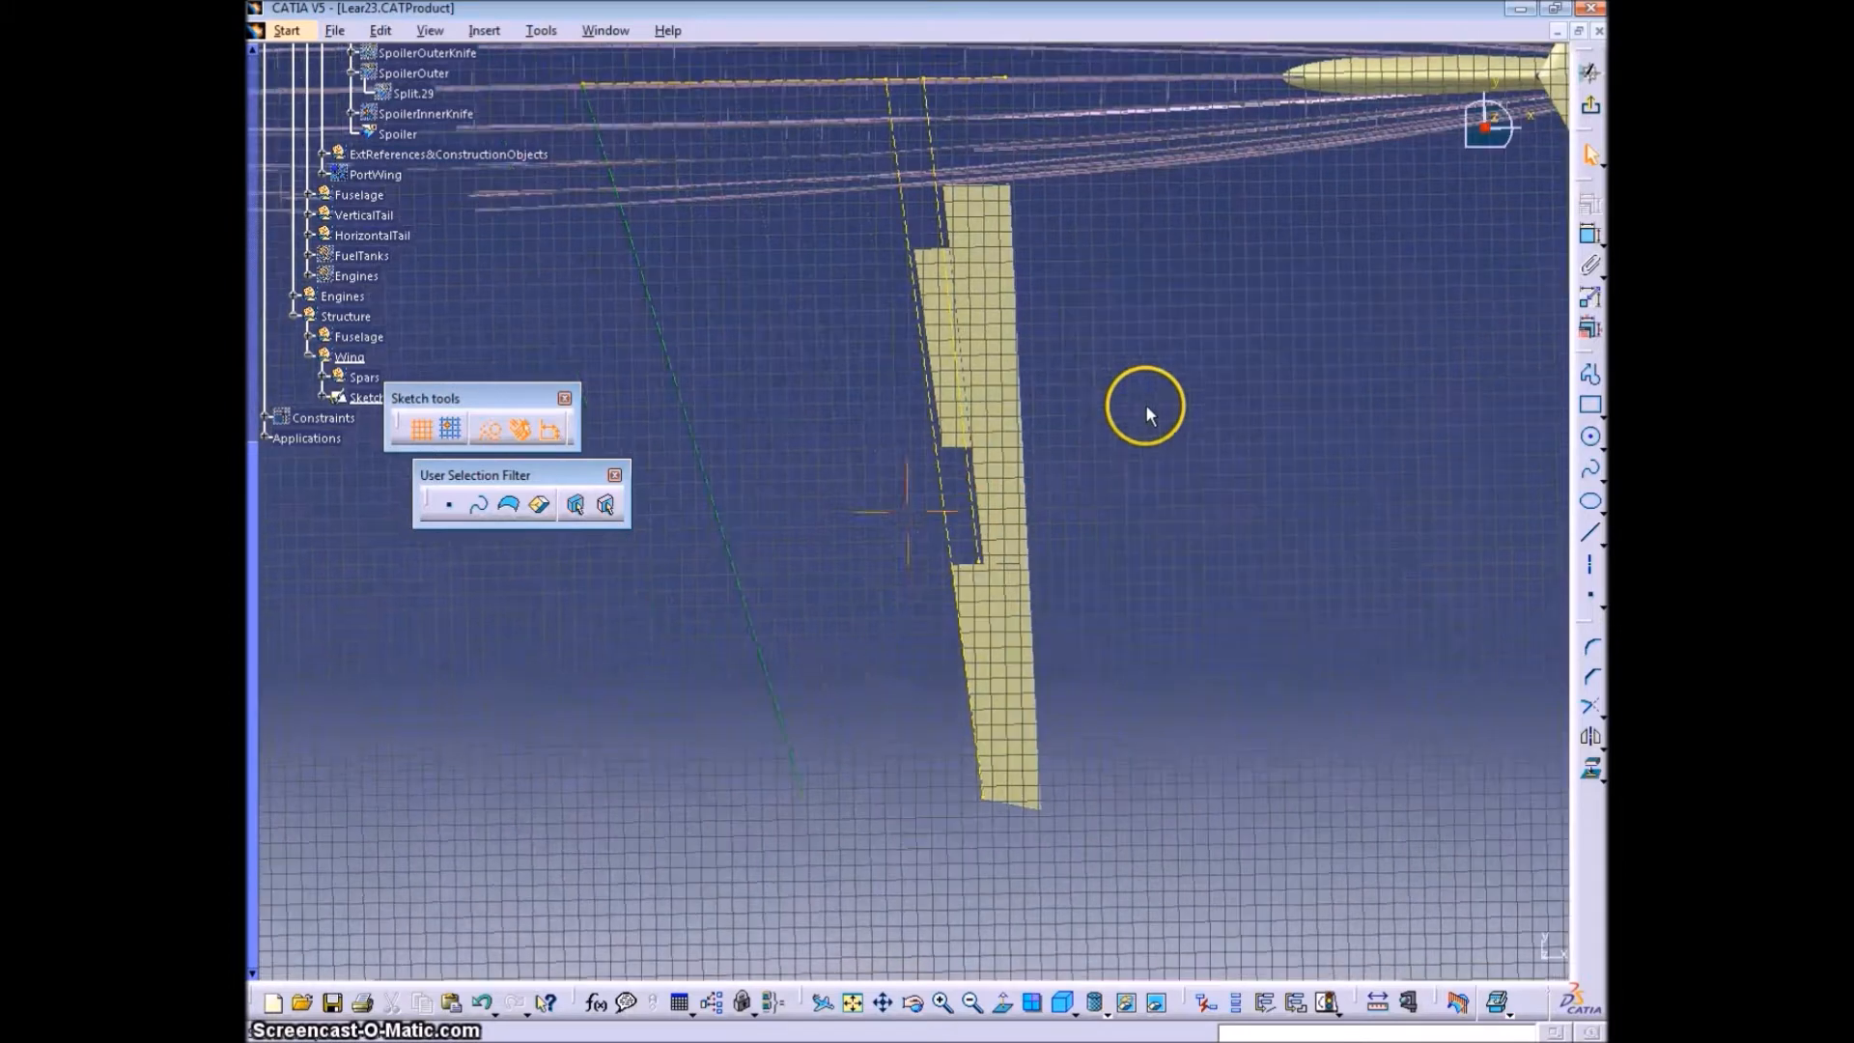
- Sketch four short, roughly chordwise lines in the empty area behind the wing and delete the automatic constraint between the lower two
{"action": "left_click", "coordinate": [1591, 532]}
{"action": "left_click", "coordinate": [1298, 279]}
{"action": "left_click", "coordinate": [1134, 284]}
{"action": "left_click", "coordinate": [491, 429]}
{"action": "left_click", "coordinate": [1589, 532]}
{"action": "left_click", "coordinate": [1141, 499]}
{"action": "left_click", "coordinate": [1337, 482]}
{"action": "left_click", "coordinate": [1347, 611]}
{"action": "left_click", "coordinate": [1154, 625]}
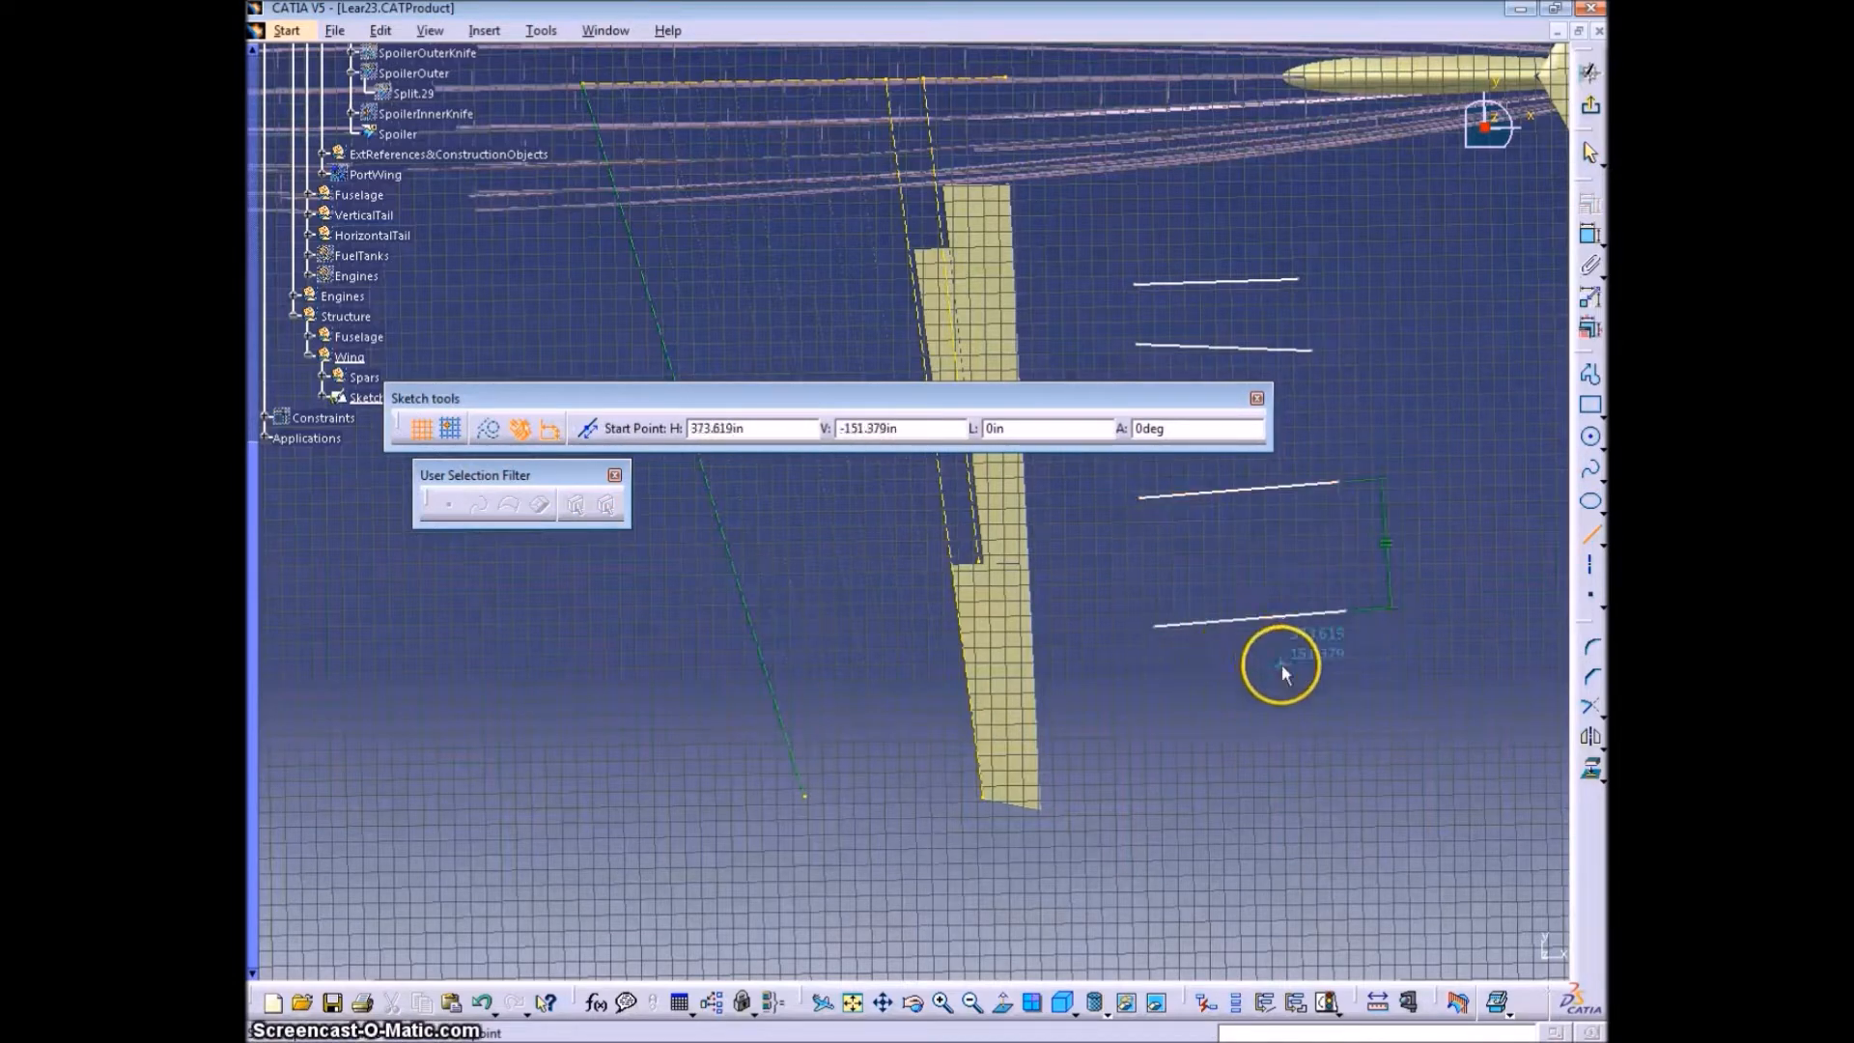
{"action": "key", "text": "Escape"}
{"action": "left_click", "coordinate": [1384, 540]}
{"action": "key", "text": "Delete"}
- Move the uppermost loose line onto the wing and make its front end coincident with the leading spanwise line
{"action": "middle_click_drag", "start_coordinate": [1216, 441], "coordinate": [1277, 550]}
{"action": "left_click_drag", "start_coordinate": [1282, 393], "coordinate": [885, 344]}
{"action": "left_click", "coordinate": [871, 322]}
{"action": "left_click", "coordinate": [797, 344]}
{"action": "left_click", "coordinate": [694, 351], "text": "ctrl"}
{"action": "left_click", "coordinate": [1583, 234]}
{"action": "right_click", "coordinate": [869, 385]}
{"action": "left_click", "coordinate": [917, 609]}
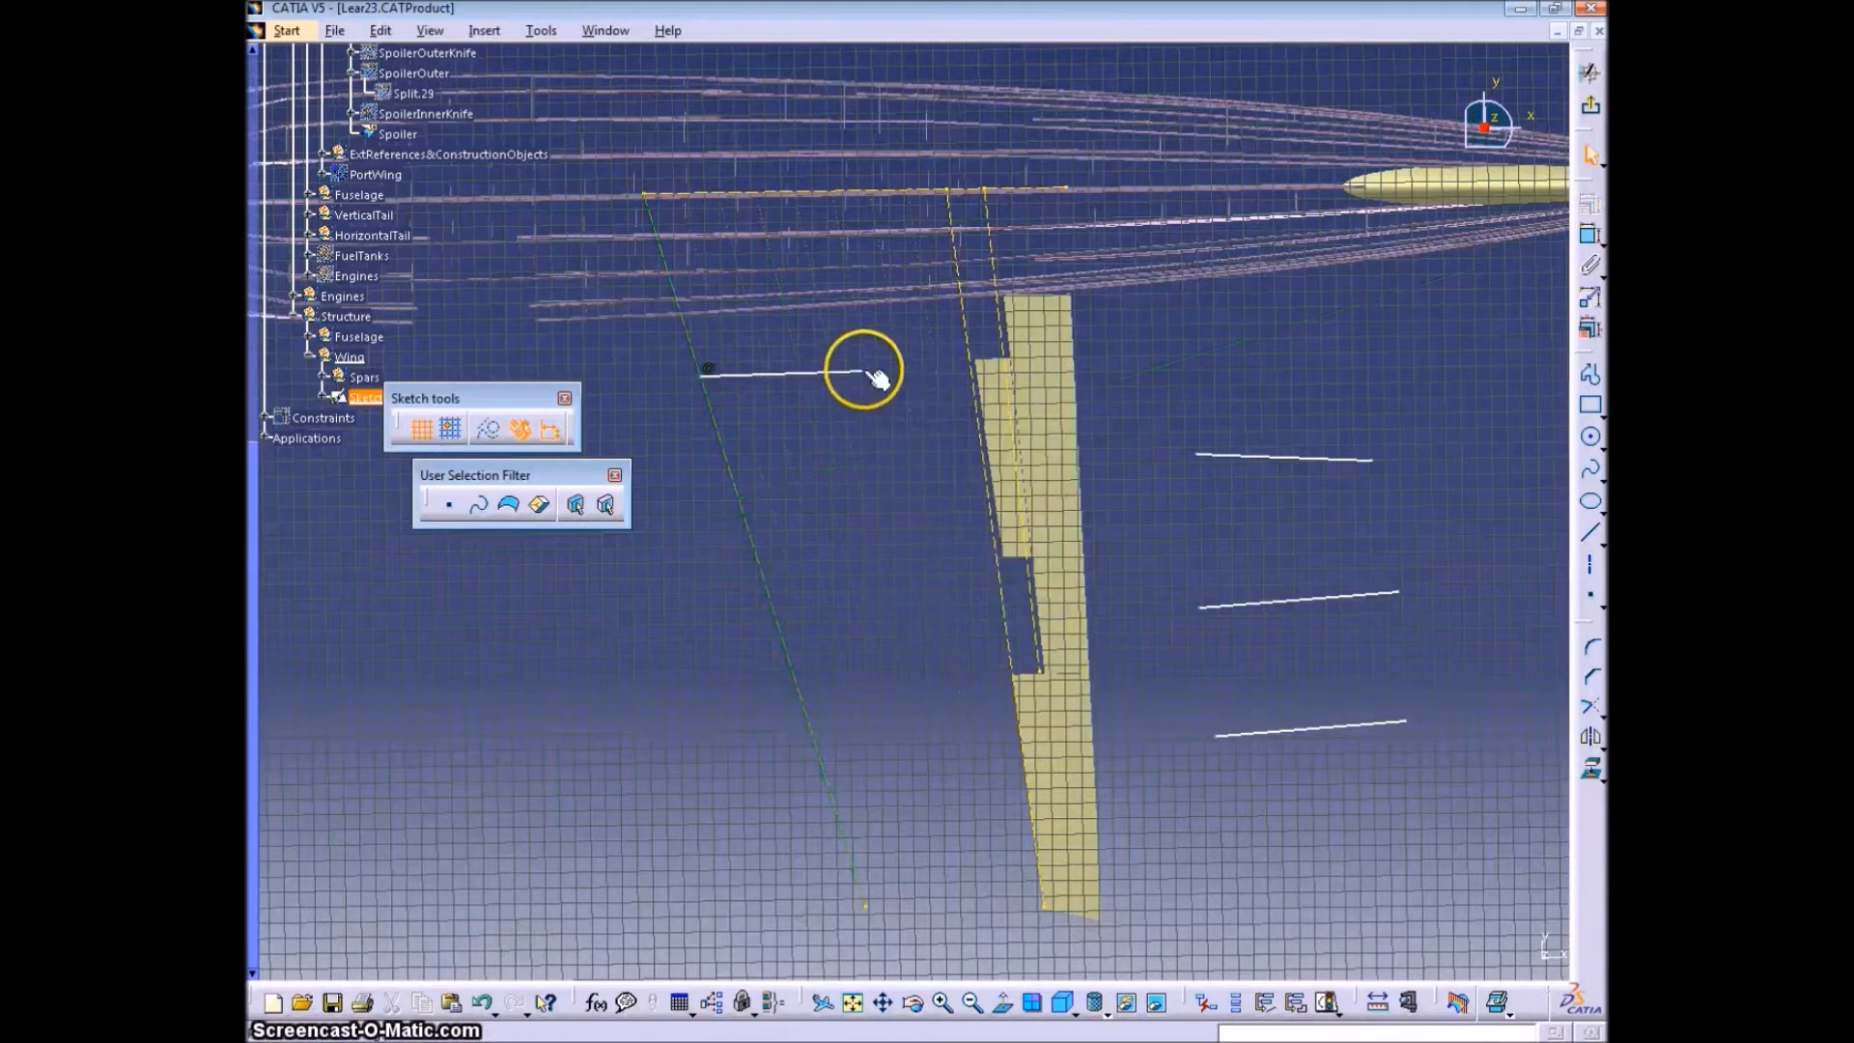
- Try to constrain the top chordwise line to the projected aft and root references, then undo the last constraint
{"action": "left_click", "coordinate": [1581, 239]}
{"action": "right_click", "coordinate": [1157, 352]}
{"action": "left_click", "coordinate": [1197, 443]}
{"action": "left_click", "coordinate": [966, 190]}
{"action": "left_click", "coordinate": [892, 364], "text": "ctrl"}
{"action": "left_click", "coordinate": [1580, 238]}
{"action": "right_click", "coordinate": [1189, 364]}
{"action": "left_click", "coordinate": [1254, 507]}
{"action": "left_click", "coordinate": [481, 1002]}
- Make the aft end of the top chordwise line coincident with the projected aft spar line
{"action": "left_click", "coordinate": [1589, 236]}
{"action": "right_click", "coordinate": [1166, 338]}
{"action": "left_click", "coordinate": [1219, 418]}
{"action": "left_click", "coordinate": [1149, 335]}
{"action": "middle_click_drag", "start_coordinate": [1241, 323], "coordinate": [1246, 355]}
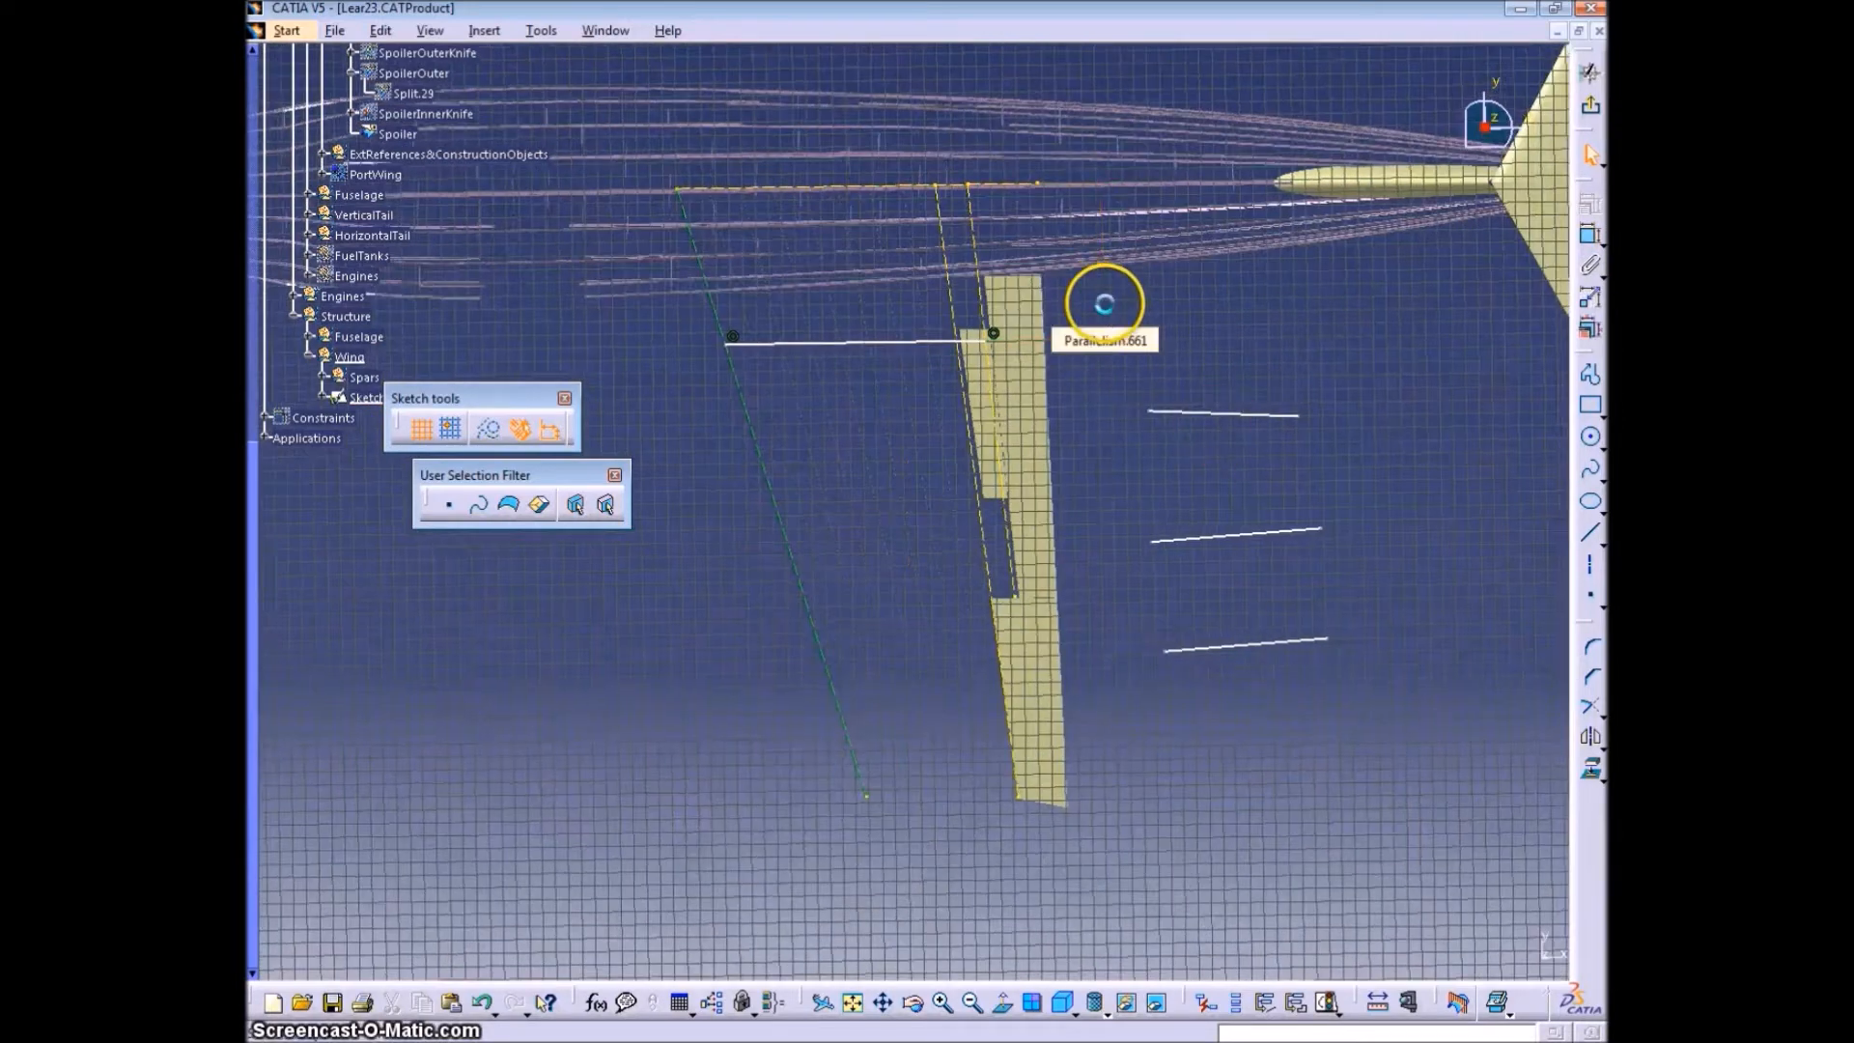
- Move the three remaining loose lines between the leading spanwise line and the aft spar lines
{"action": "left_click_drag", "start_coordinate": [1242, 415], "coordinate": [914, 451]}
{"action": "left_click_drag", "start_coordinate": [1264, 533], "coordinate": [941, 562]}
{"action": "left_click_drag", "start_coordinate": [1267, 643], "coordinate": [958, 694]}
- Make the front end of the lowest chordwise line coincident with the leading spanwise line
{"action": "left_click", "coordinate": [859, 699]}
{"action": "left_click", "coordinate": [843, 722], "text": "ctrl"}
{"action": "left_click", "coordinate": [1589, 237]}
{"action": "right_click", "coordinate": [1094, 624]}
{"action": "left_click", "coordinate": [1142, 748]}
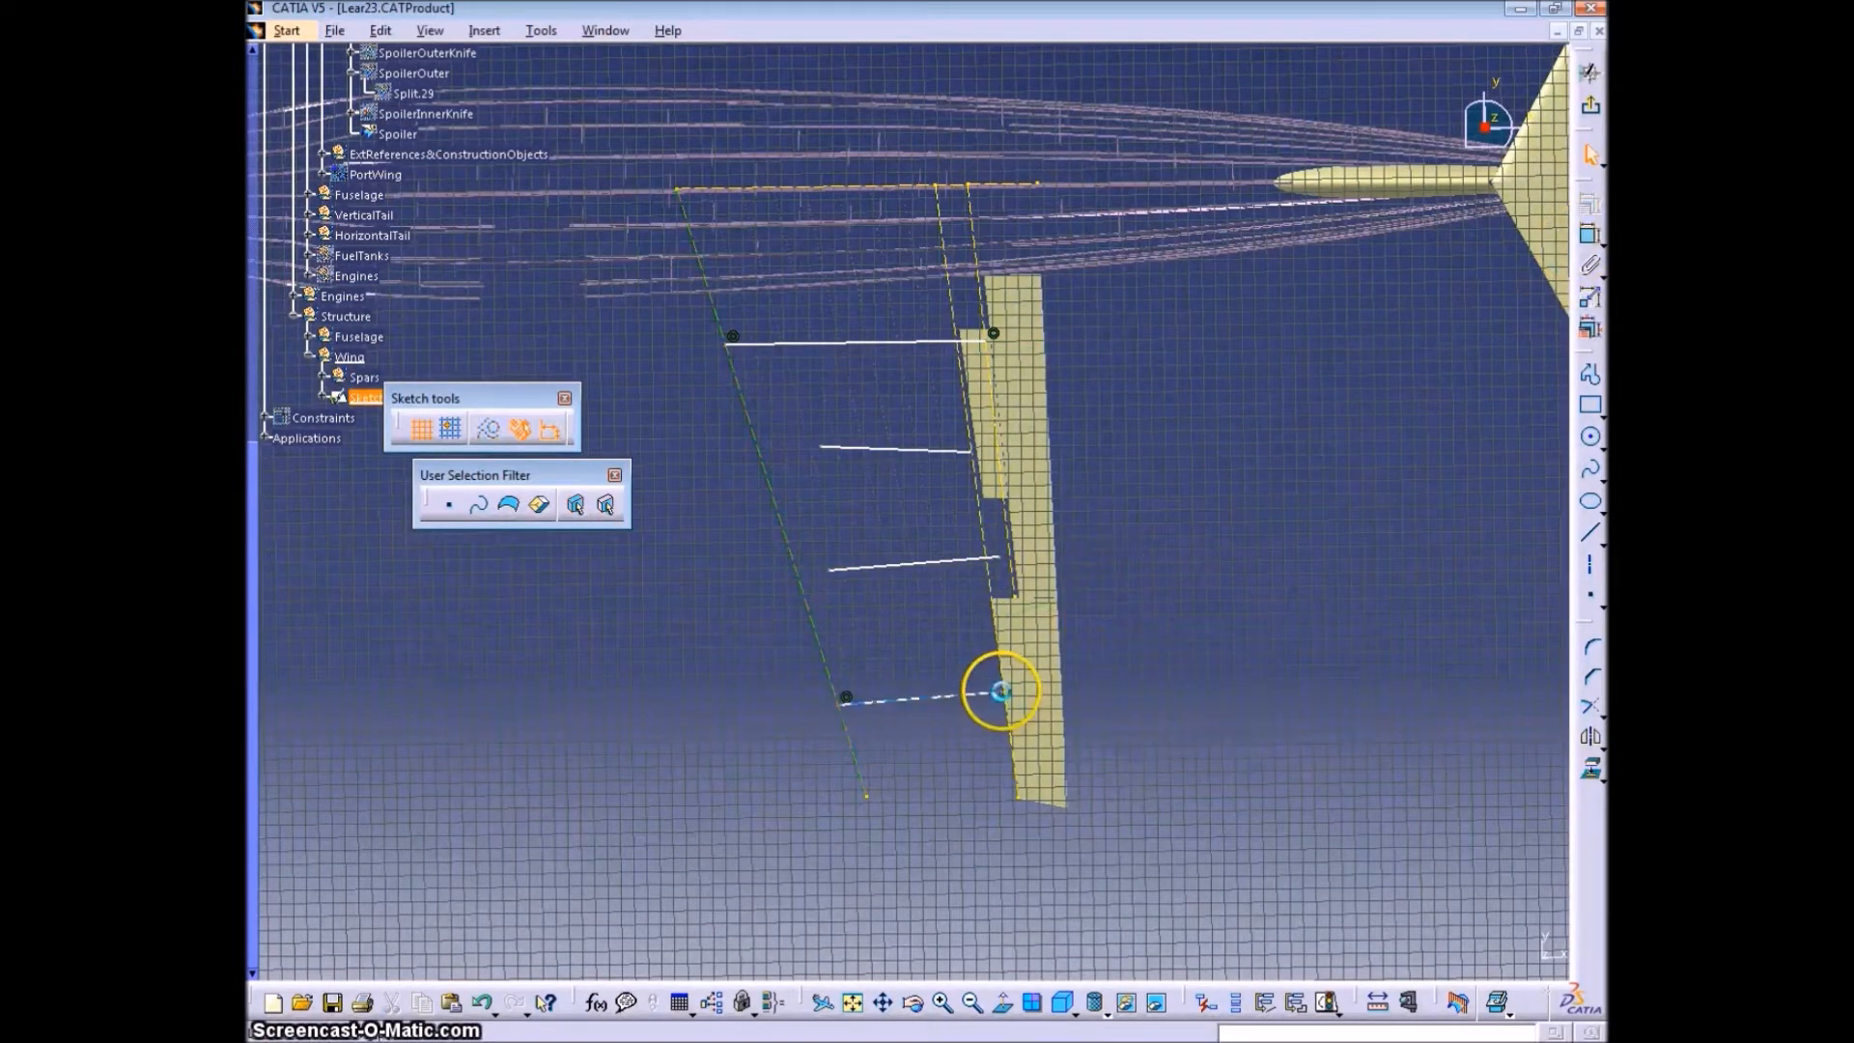
- Make the aft end of the lowest chordwise line coincident with the projected aft spar line
{"action": "left_click", "coordinate": [1002, 692]}
{"action": "middle_click_drag", "start_coordinate": [1051, 724], "coordinate": [927, 624]}
{"action": "left_click", "coordinate": [927, 753]}
{"action": "left_click", "coordinate": [931, 778], "text": "ctrl"}
{"action": "left_click", "coordinate": [1589, 236]}
{"action": "right_click", "coordinate": [1222, 676]}
{"action": "left_click", "coordinate": [1279, 794]}
- Make the front end of the third chordwise line coincident with the leading spanwise line
{"action": "middle_click_drag", "start_coordinate": [815, 789], "coordinate": [1027, 604]}
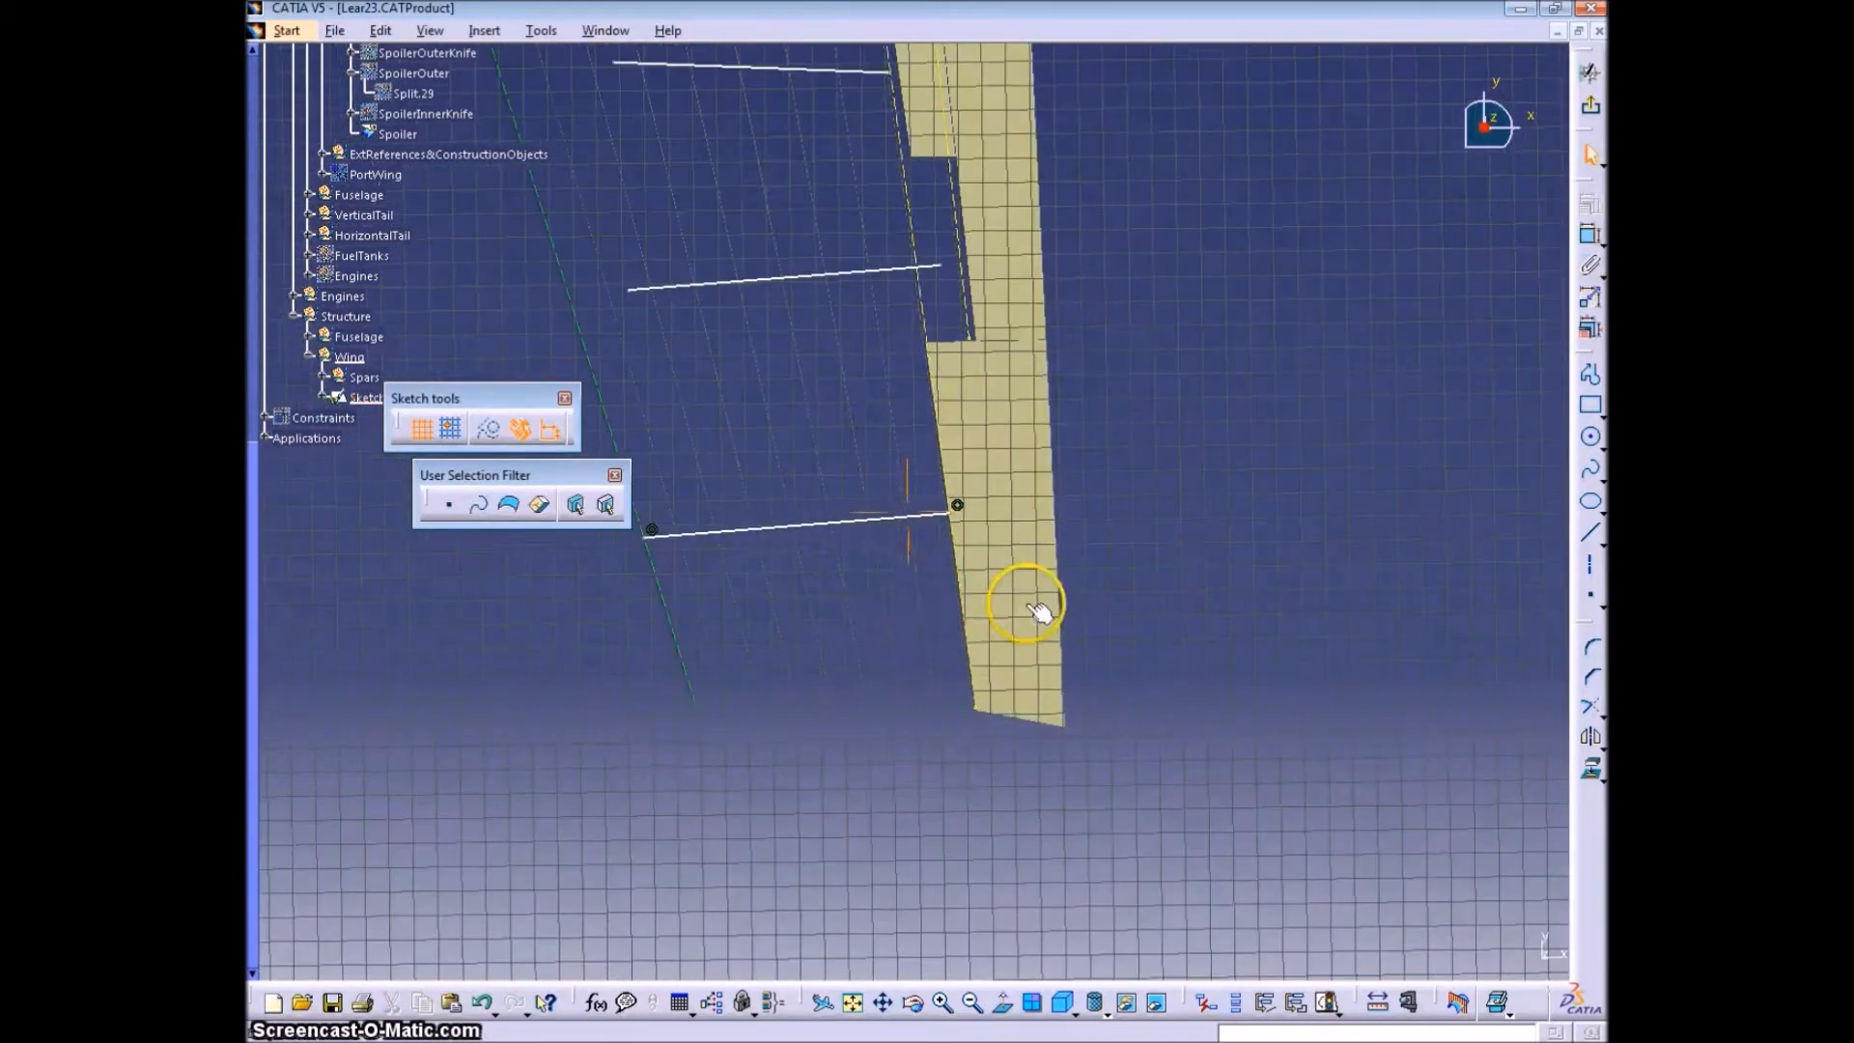
{"action": "left_click", "coordinate": [630, 290]}
{"action": "middle_click_drag", "start_coordinate": [614, 290], "coordinate": [741, 308]}
{"action": "left_click", "coordinate": [703, 312], "text": "ctrl"}
{"action": "left_click", "coordinate": [1590, 236]}
{"action": "right_click", "coordinate": [1340, 289]}
{"action": "left_click", "coordinate": [1370, 407]}
{"action": "middle_click_drag", "start_coordinate": [928, 260], "coordinate": [918, 324]}
{"action": "mouse_move", "coordinate": [1324, 302]}
{"action": "middle_mouse_down"}
{"action": "mouse_move", "coordinate": [1271, 377]}
{"action": "mouse_move", "coordinate": [1289, 492]}
{"action": "middle_mouse_up"}
- Draw a short chordwise line aft from the front wing-tip point and constrain it parallel to the root line
{"action": "left_click", "coordinate": [1590, 533]}
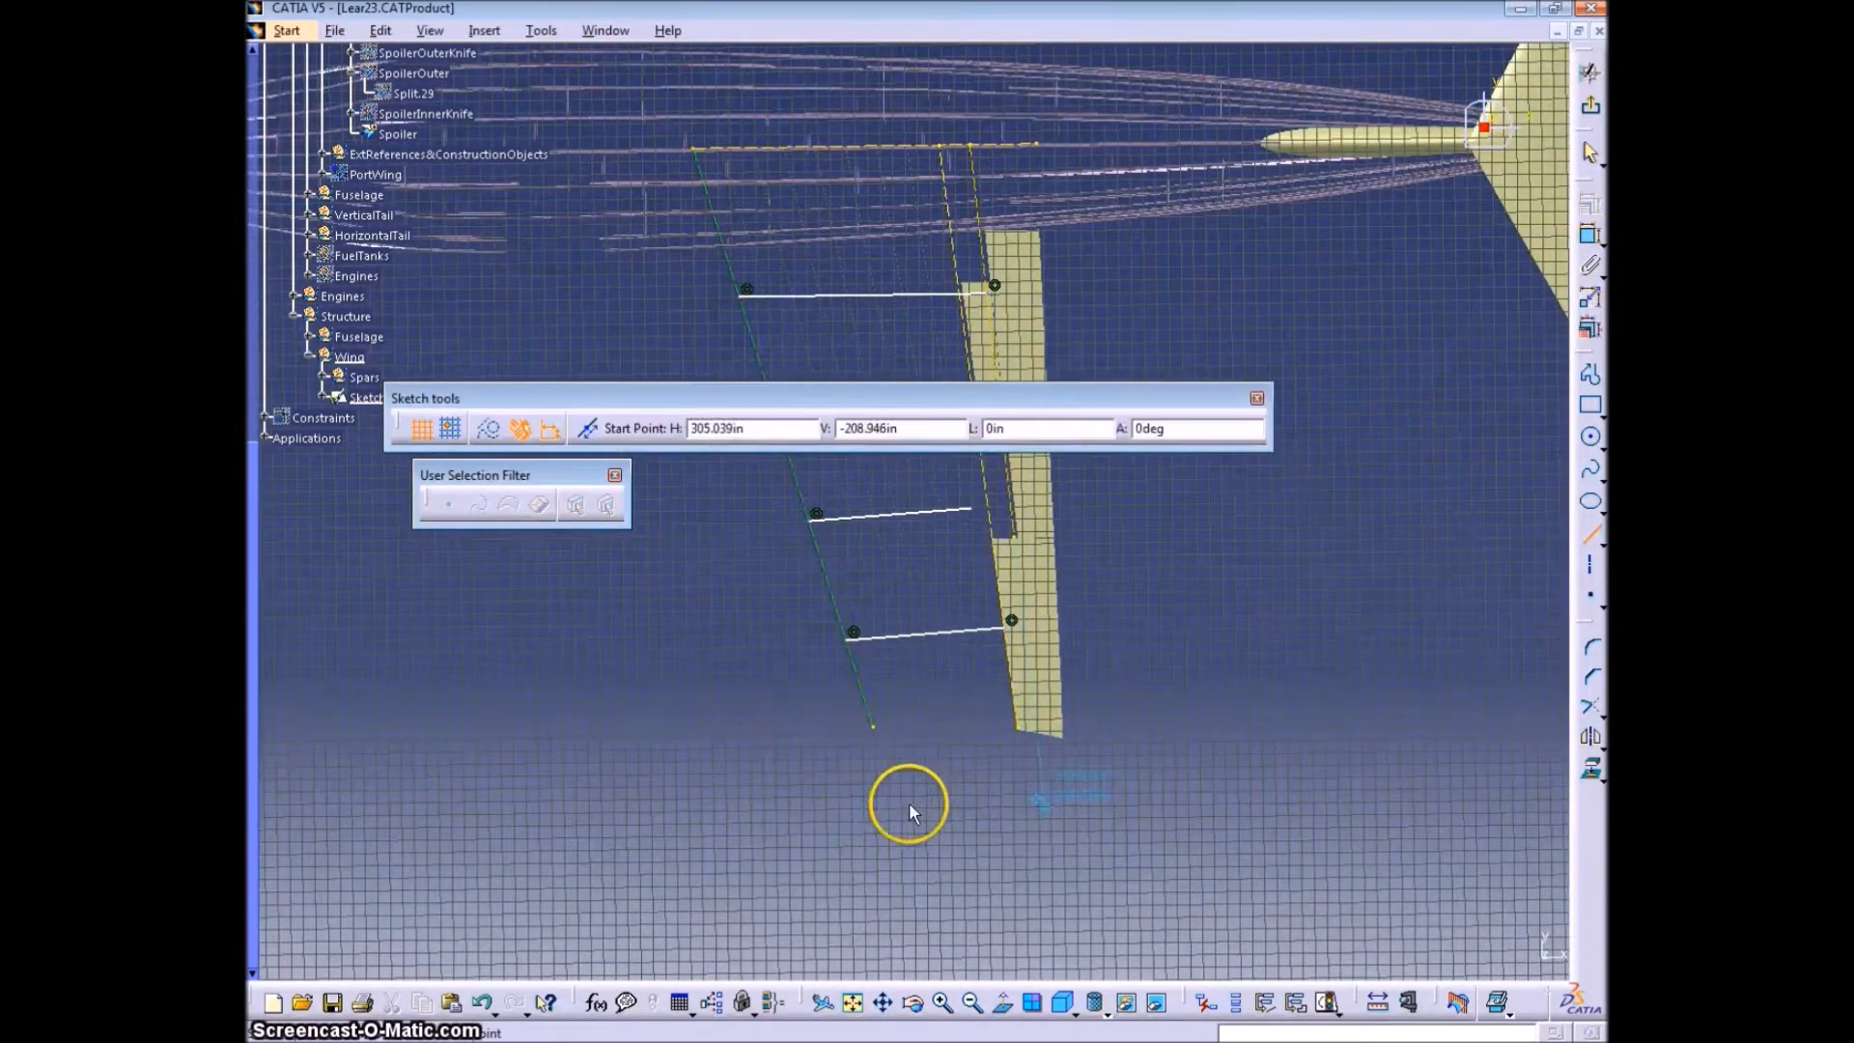
{"action": "middle_click_drag", "start_coordinate": [837, 844], "coordinate": [868, 618]}
{"action": "left_click", "coordinate": [789, 831]}
{"action": "left_click", "coordinate": [971, 824]}
{"action": "middle_click_drag", "start_coordinate": [1012, 666], "coordinate": [990, 859]}
{"action": "left_click", "coordinate": [900, 653]}
{"action": "left_click", "coordinate": [1590, 236]}
{"action": "right_click", "coordinate": [1227, 463]}
{"action": "left_click", "coordinate": [1300, 610]}
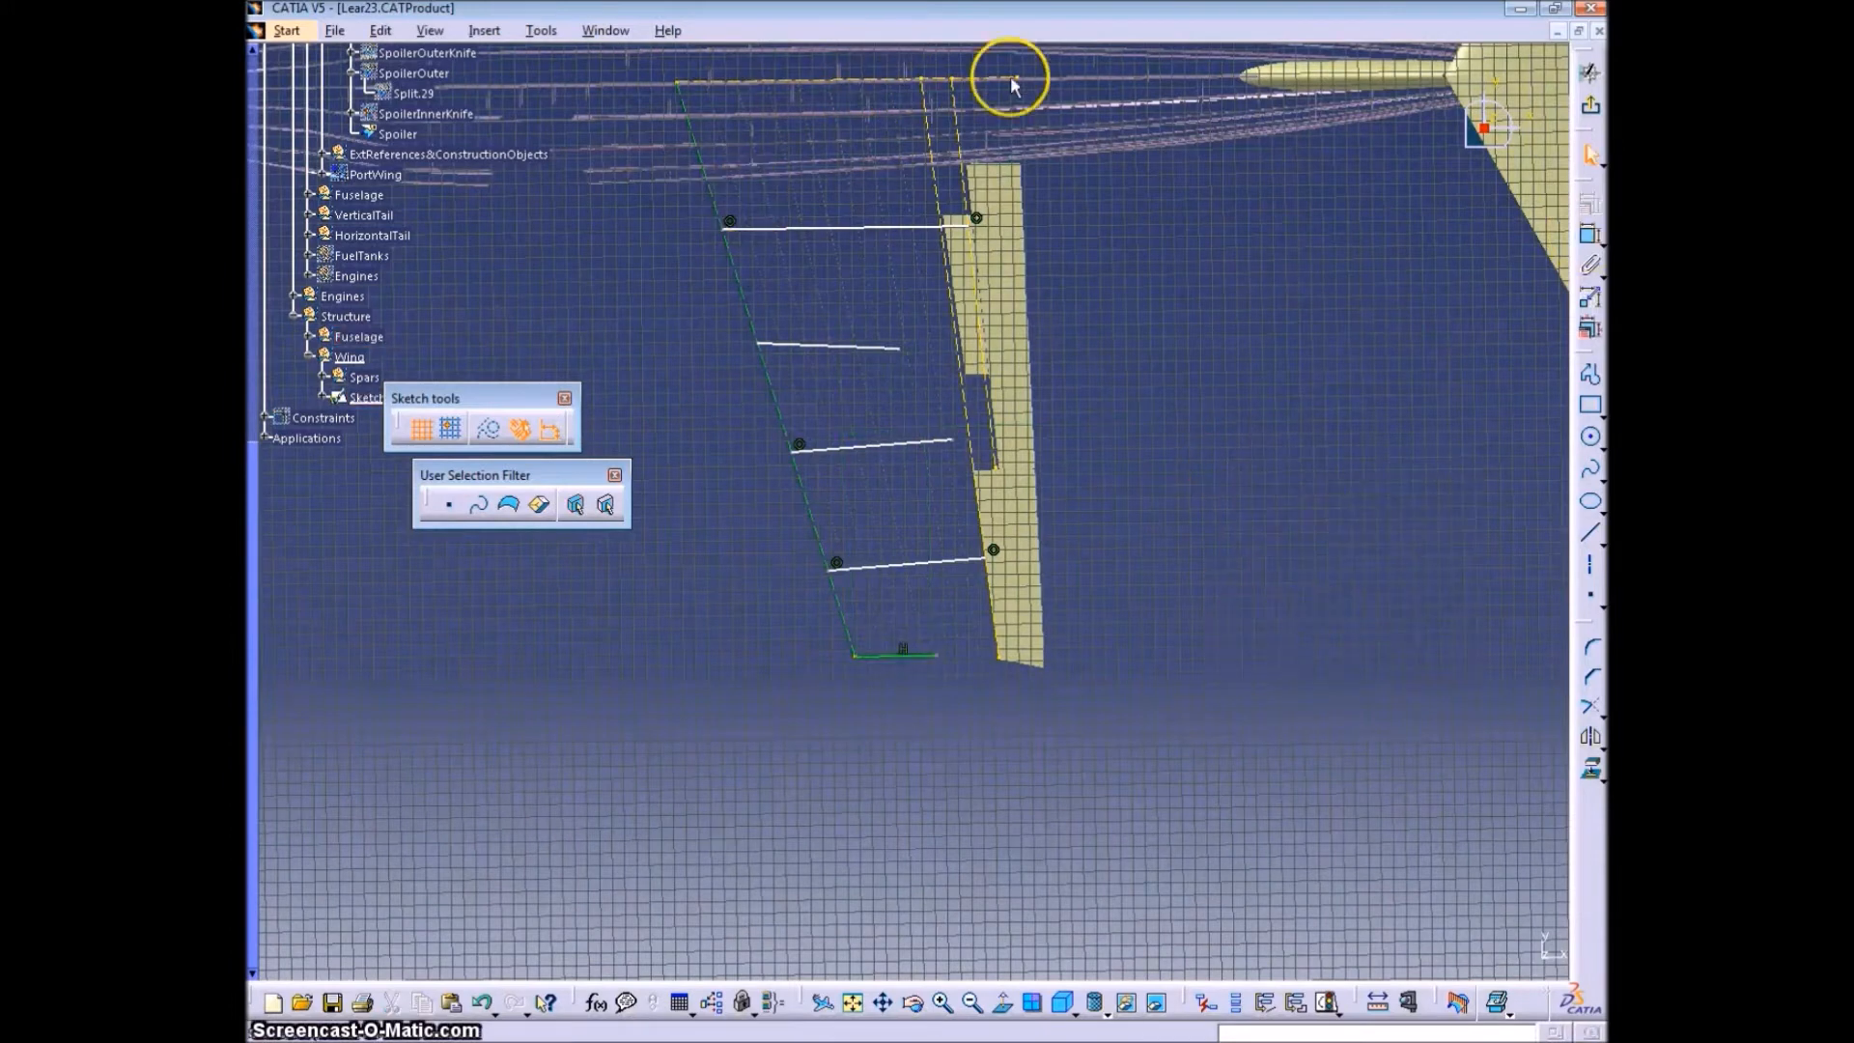
- Dimension the distance between the root line and the short wing-tip line
{"action": "left_click", "coordinate": [918, 655]}
{"action": "right_click", "coordinate": [1207, 363]}
{"action": "left_click", "coordinate": [1261, 483]}
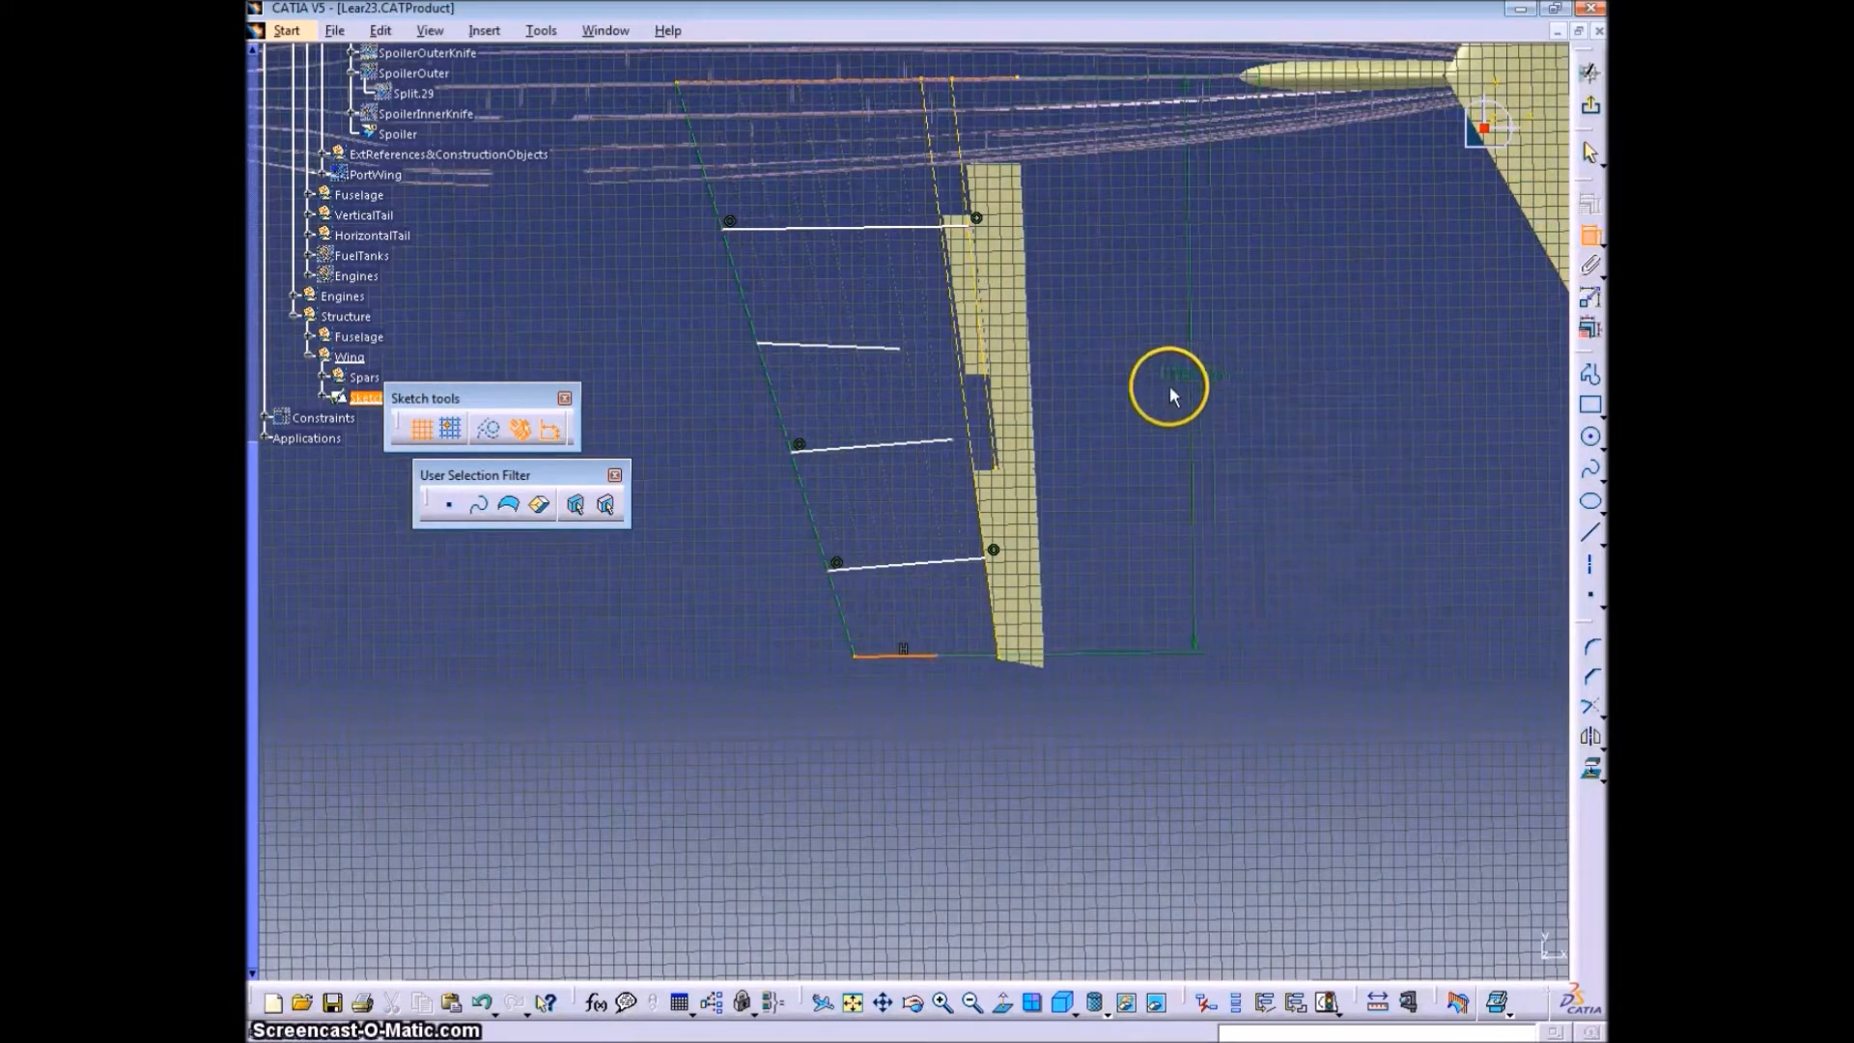
- Dimension the top chordwise line from the root line and drive it by formula as the root-to-tip distance divided by 5
{"action": "left_click", "coordinate": [1005, 75]}
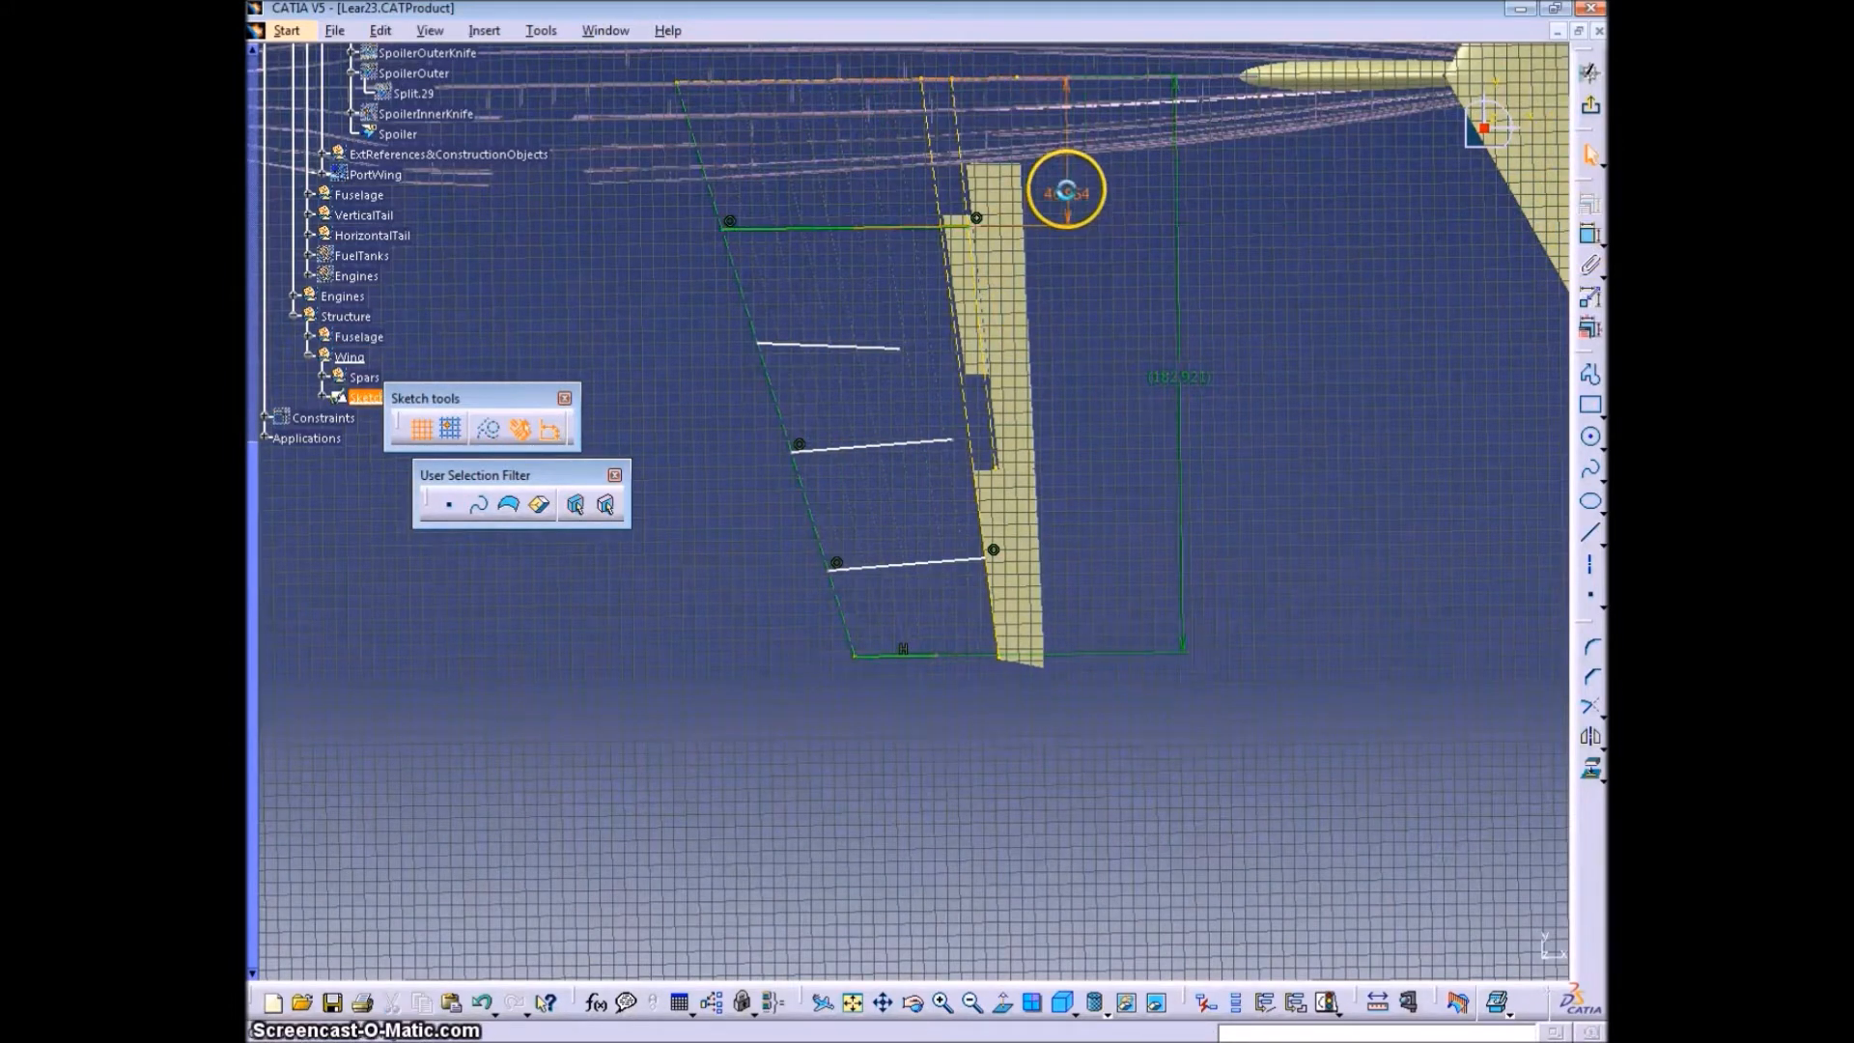
{"action": "double_click", "coordinate": [1066, 190]}
{"action": "type", "text": "="}
{"action": "left_click", "coordinate": [1172, 378]}
{"action": "type", "text": "5"}
{"action": "key", "text": "Return"}
{"action": "left_click", "coordinate": [1116, 585]}
{"action": "left_click", "coordinate": [1431, 946]}
- Dimension the distance between the top chordwise line and the wing-tip line
{"action": "left_click", "coordinate": [872, 347]}
{"action": "left_click", "coordinate": [866, 194], "text": "ctrl"}
{"action": "left_click", "coordinate": [1590, 235]}
{"action": "left_click", "coordinate": [832, 196]}
{"action": "left_click", "coordinate": [924, 662]}
{"action": "left_click", "coordinate": [666, 466]}
- Dimension the second chordwise line from the top one and drive it by formula as one quarter of the top-line-to-tip distance
{"action": "left_click", "coordinate": [874, 347]}
{"action": "left_click", "coordinate": [1589, 235]}
{"action": "right_click", "coordinate": [784, 279]}
{"action": "left_click", "coordinate": [837, 439]}
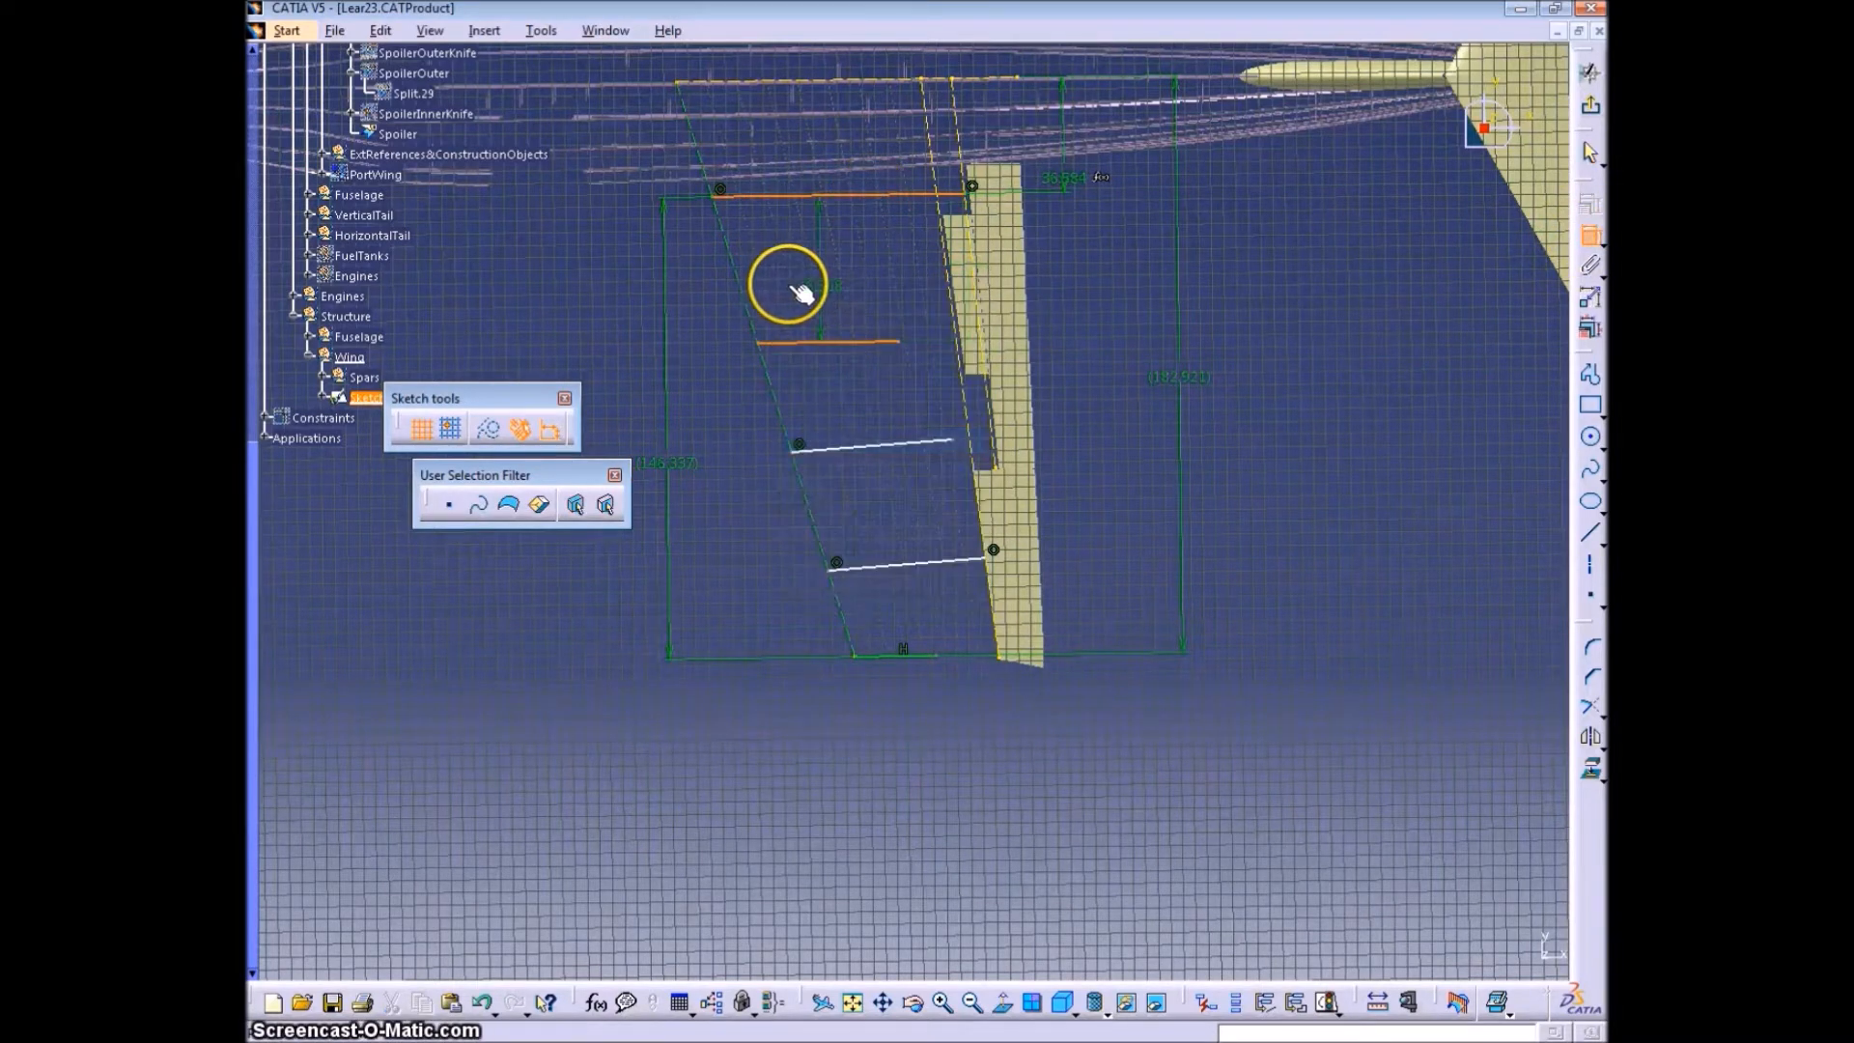
{"action": "left_click", "coordinate": [820, 288]}
{"action": "double_click", "coordinate": [823, 288]}
{"action": "left_click", "coordinate": [664, 464]}
{"action": "left_click", "coordinate": [1361, 865]}
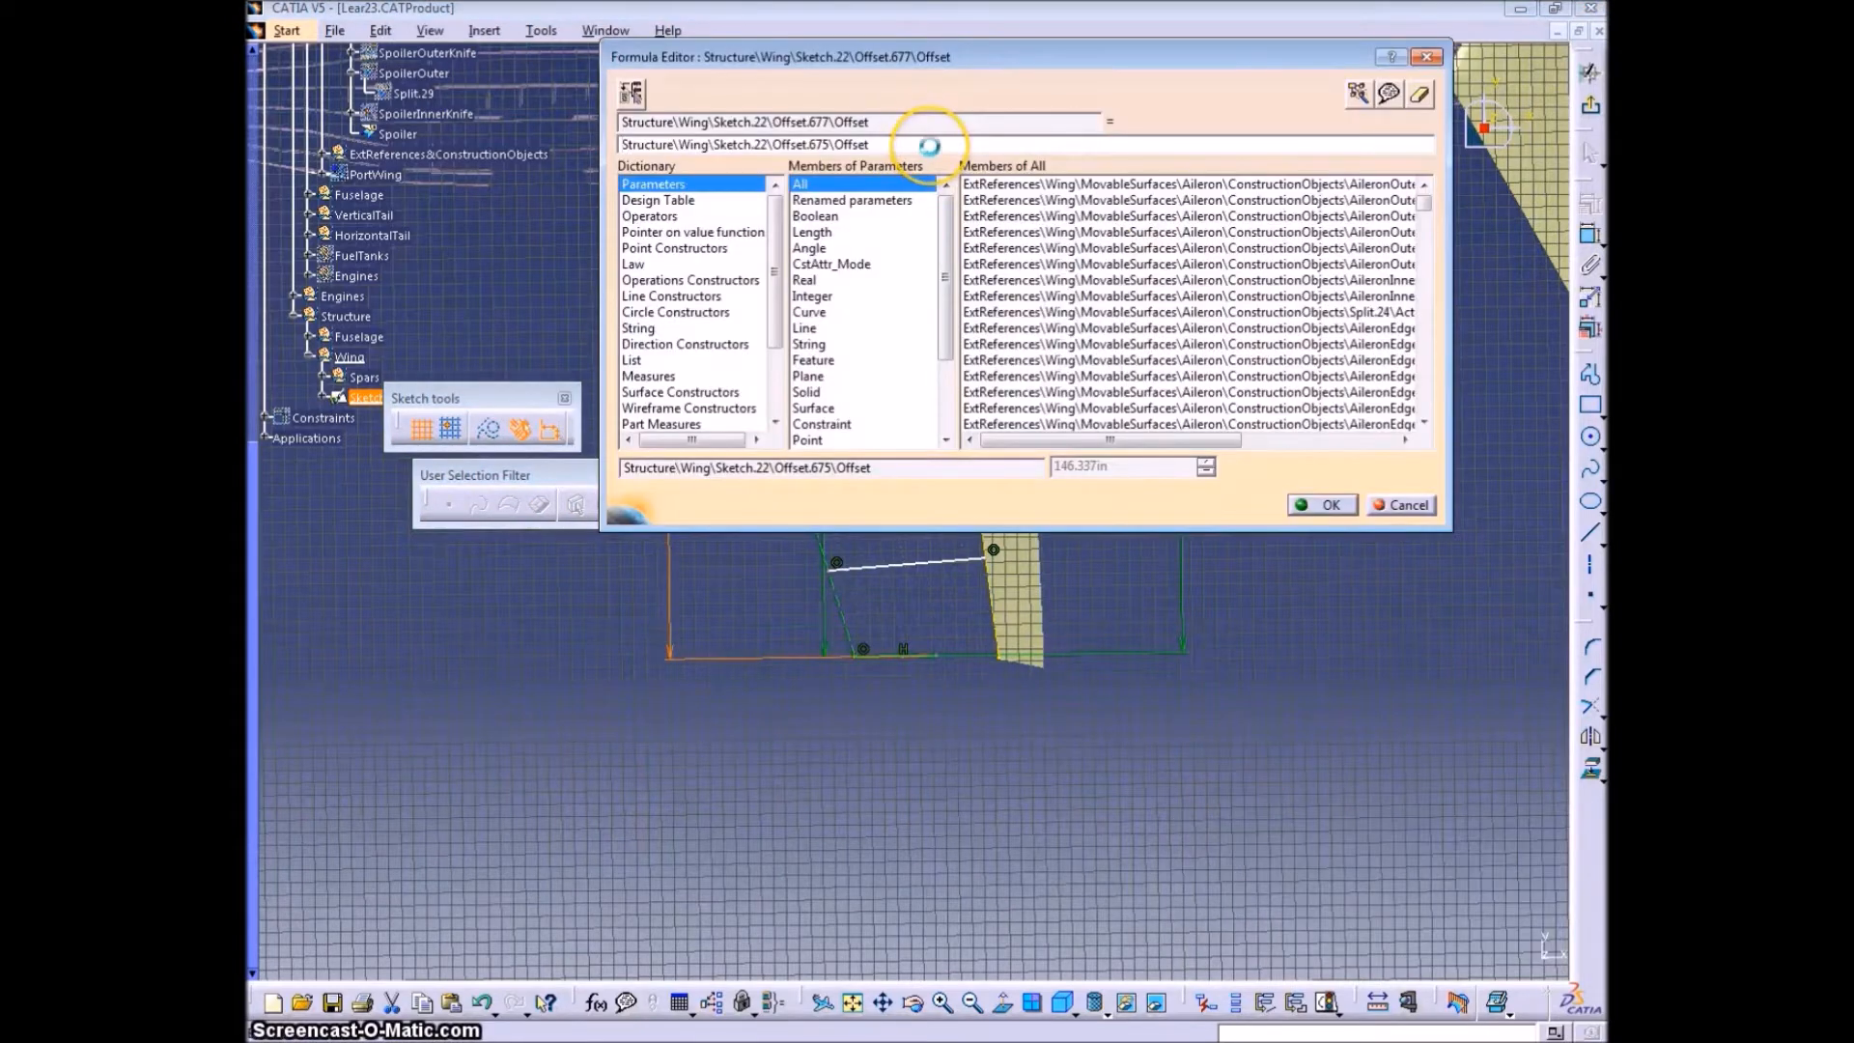
{"action": "key", "text": "Return"}
{"action": "left_click", "coordinate": [1439, 944]}
- Dimension the third chordwise line from the second and set it by formula equal to the spacing between the first two
{"action": "left_click", "coordinate": [877, 447]}
{"action": "left_click", "coordinate": [857, 310]}
{"action": "right_click", "coordinate": [879, 379]}
{"action": "left_click", "coordinate": [929, 537]}
{"action": "left_click", "coordinate": [884, 381]}
{"action": "double_click", "coordinate": [887, 381]}
{"action": "left_click", "coordinate": [820, 271]}
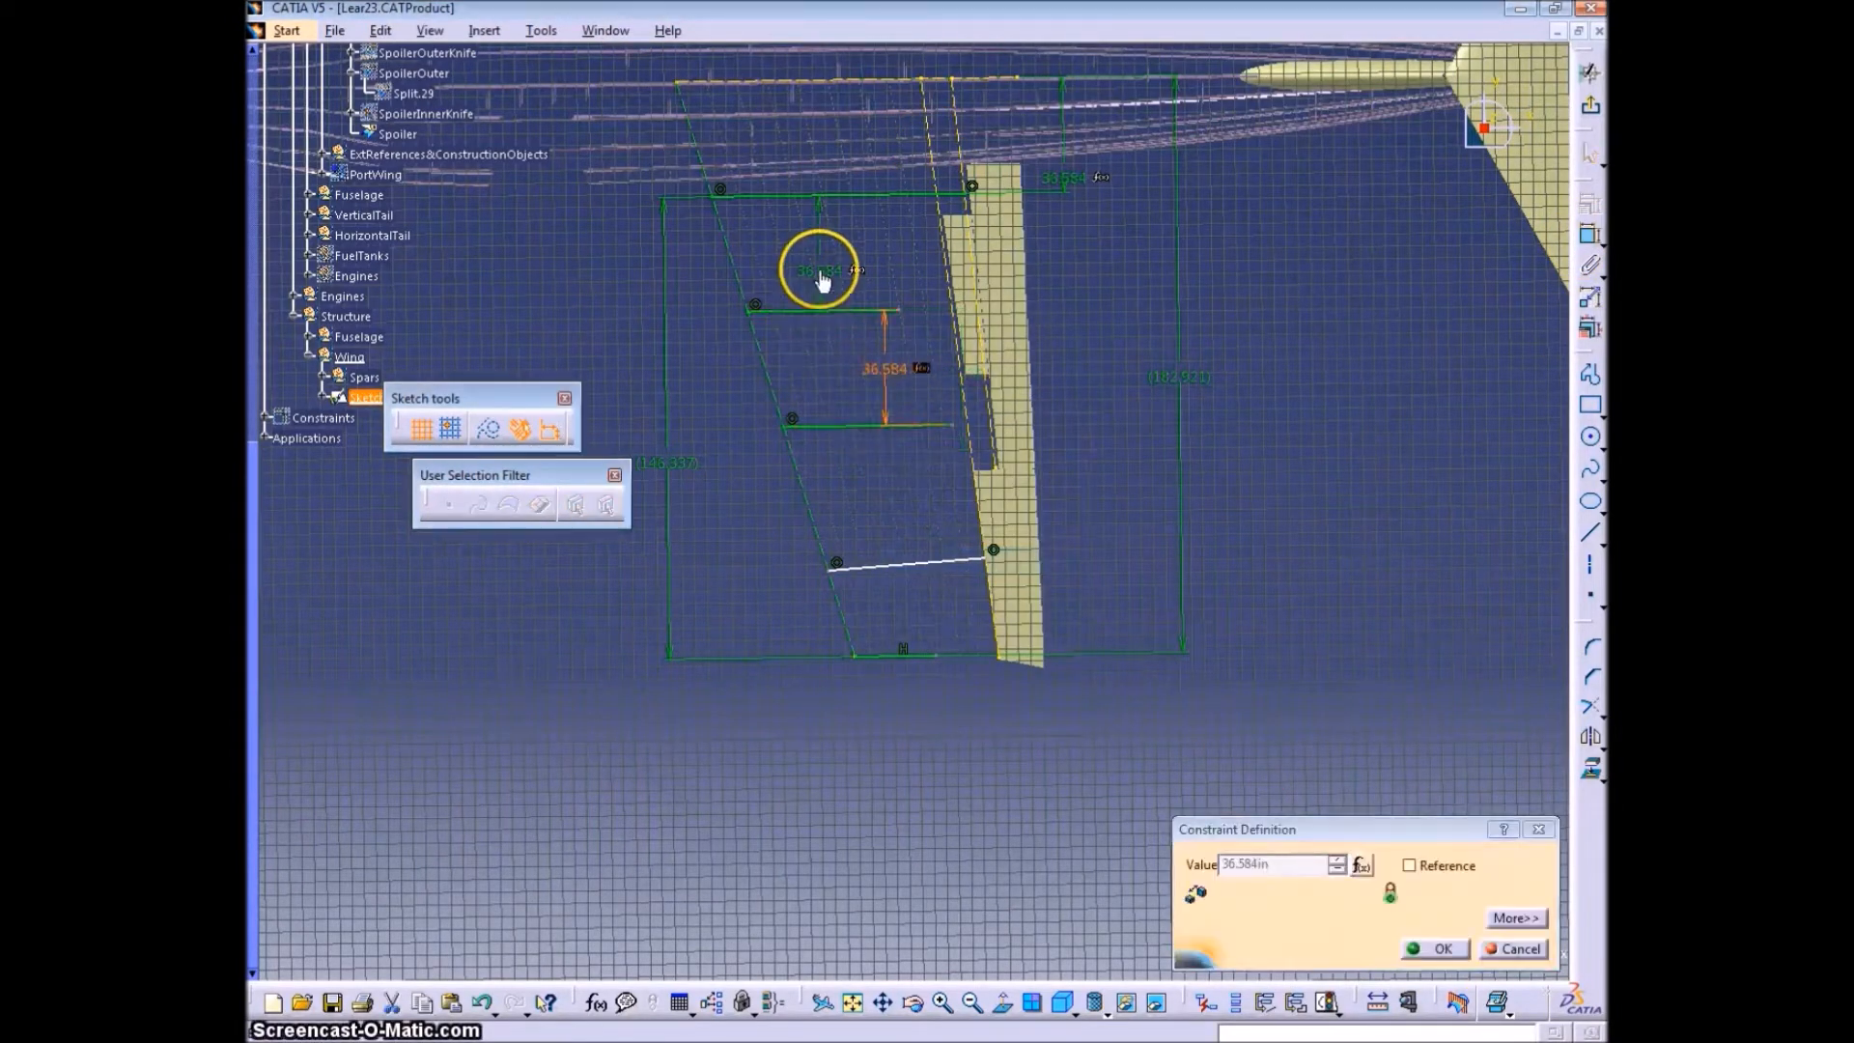
{"action": "left_click", "coordinate": [1433, 946]}
- Dimension the fourth chordwise line from the third and set it by formula equal to the spacing between the second and third
{"action": "left_click", "coordinate": [947, 562]}
{"action": "left_click", "coordinate": [926, 423]}
{"action": "right_click", "coordinate": [916, 493]}
{"action": "left_click", "coordinate": [967, 650]}
{"action": "left_click", "coordinate": [922, 494]}
{"action": "double_click", "coordinate": [921, 495]}
{"action": "type", "text": "="}
{"action": "left_click", "coordinate": [884, 369]}
{"action": "left_click", "coordinate": [1422, 947]}
- Change the formula for the top line's distance from the root to the root-to-tip distance divided by 4
{"action": "double_click", "coordinate": [1060, 179]}
{"action": "left_click", "coordinate": [1366, 866]}
{"action": "left_click", "coordinate": [943, 143]}
{"action": "key", "text": "BackSpace"}
{"action": "type", "text": "4"}
{"action": "key", "text": "Return"}
{"action": "left_click", "coordinate": [1126, 584]}
{"action": "left_click", "coordinate": [1439, 948]}
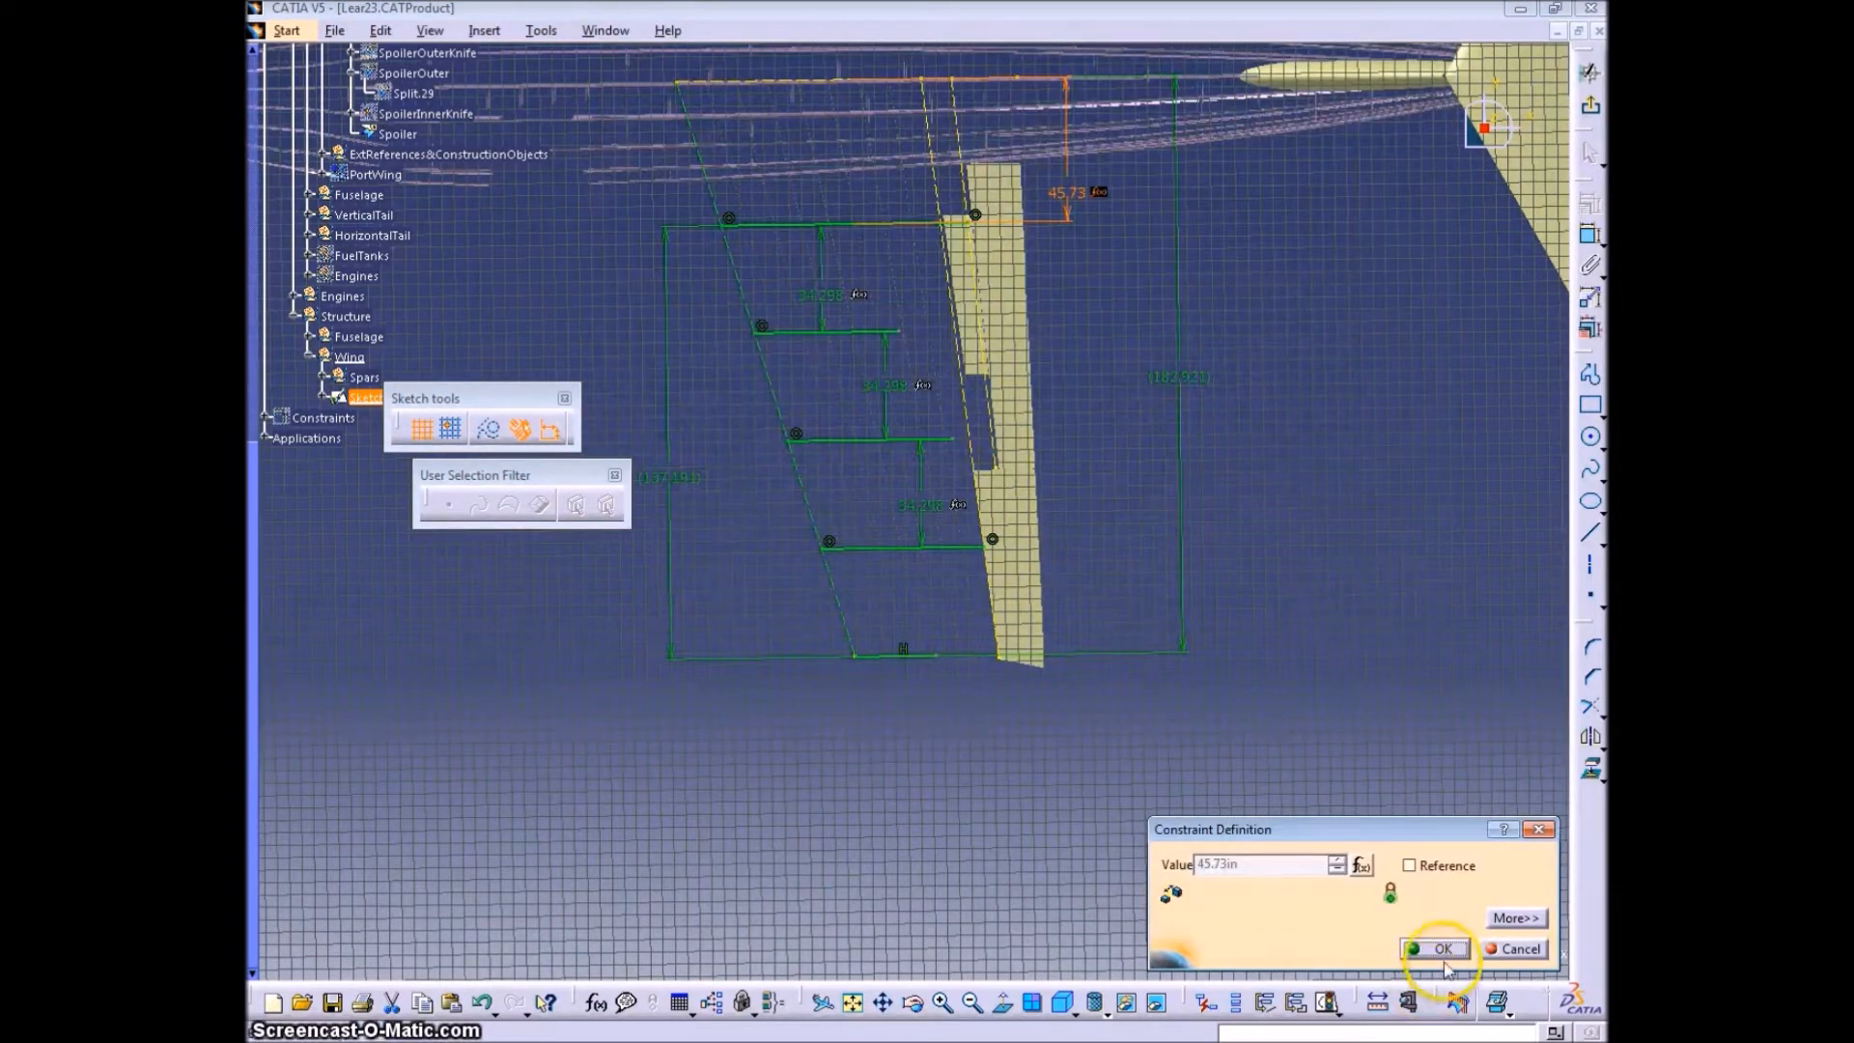
- Make the aft end of the second chordwise line coincident with the projected aft spar line
{"action": "left_click", "coordinate": [1056, 675]}
{"action": "left_click", "coordinate": [1333, 587]}
{"action": "left_click", "coordinate": [1016, 356]}
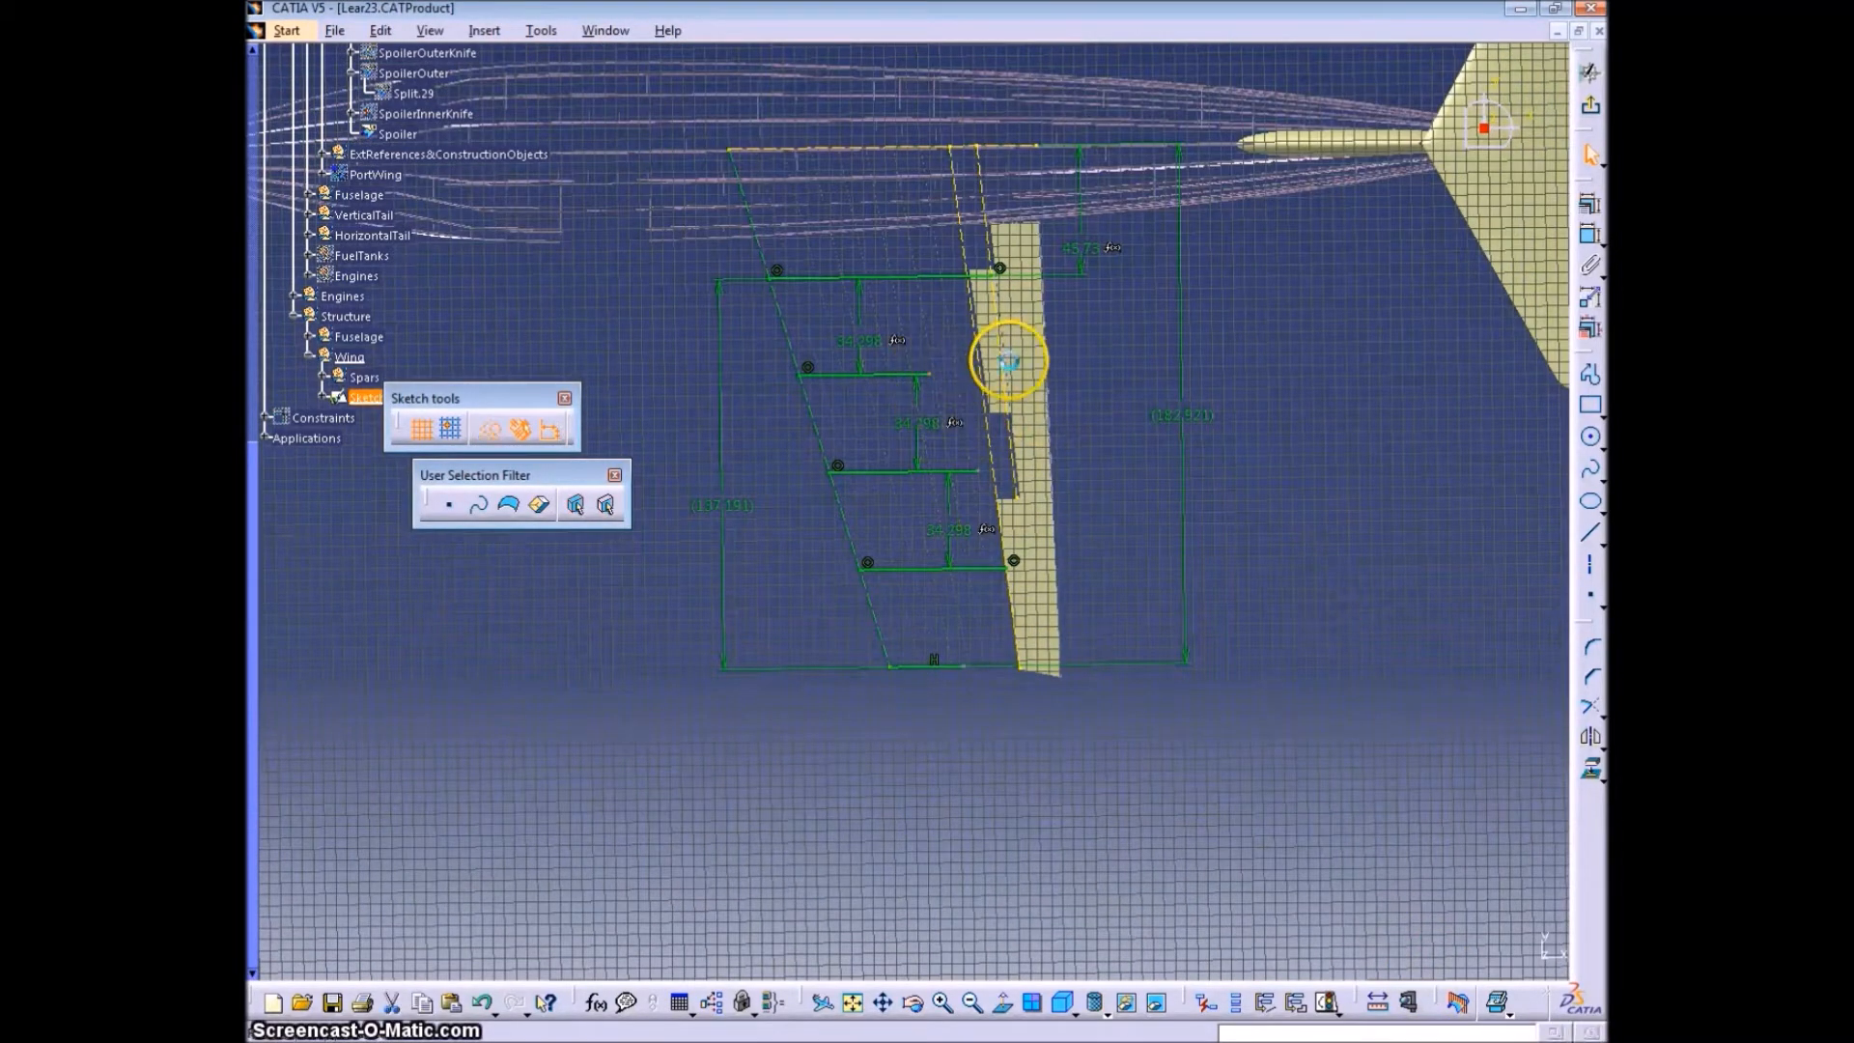
{"action": "left_click", "coordinate": [1590, 235]}
{"action": "right_click", "coordinate": [1253, 367]}
{"action": "left_click", "coordinate": [1316, 490]}
- Make the aft end of the third chordwise line coincident with the projected aft spar line
{"action": "left_click", "coordinate": [978, 471]}
{"action": "left_click", "coordinate": [1020, 467], "text": "ctrl"}
{"action": "left_click", "coordinate": [1590, 234]}
{"action": "right_click", "coordinate": [1279, 388]}
{"action": "left_click", "coordinate": [1341, 511]}
- Convert the four evenly spaced chordwise lines into construction elements
{"action": "left_click", "coordinate": [871, 278]}
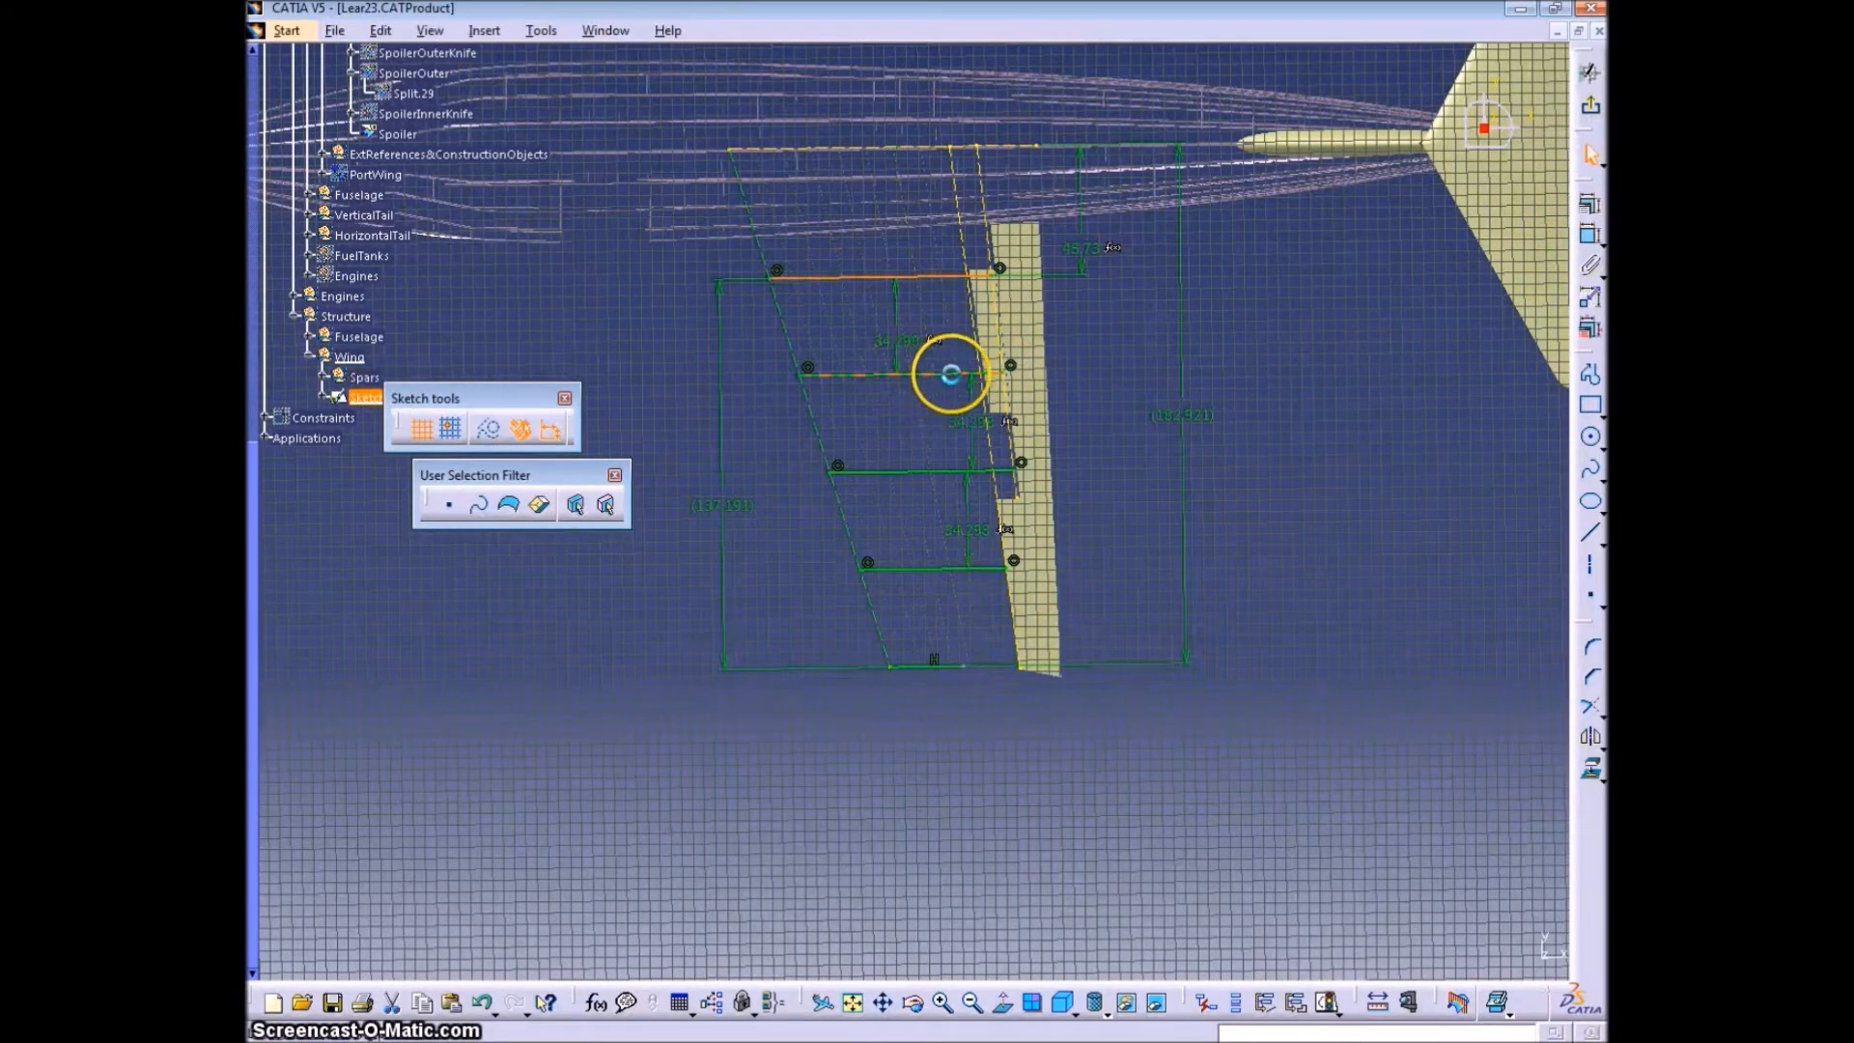
{"action": "left_click", "coordinate": [941, 471]}
{"action": "left_click", "coordinate": [956, 568], "text": "ctrl"}
{"action": "left_click", "coordinate": [489, 431]}
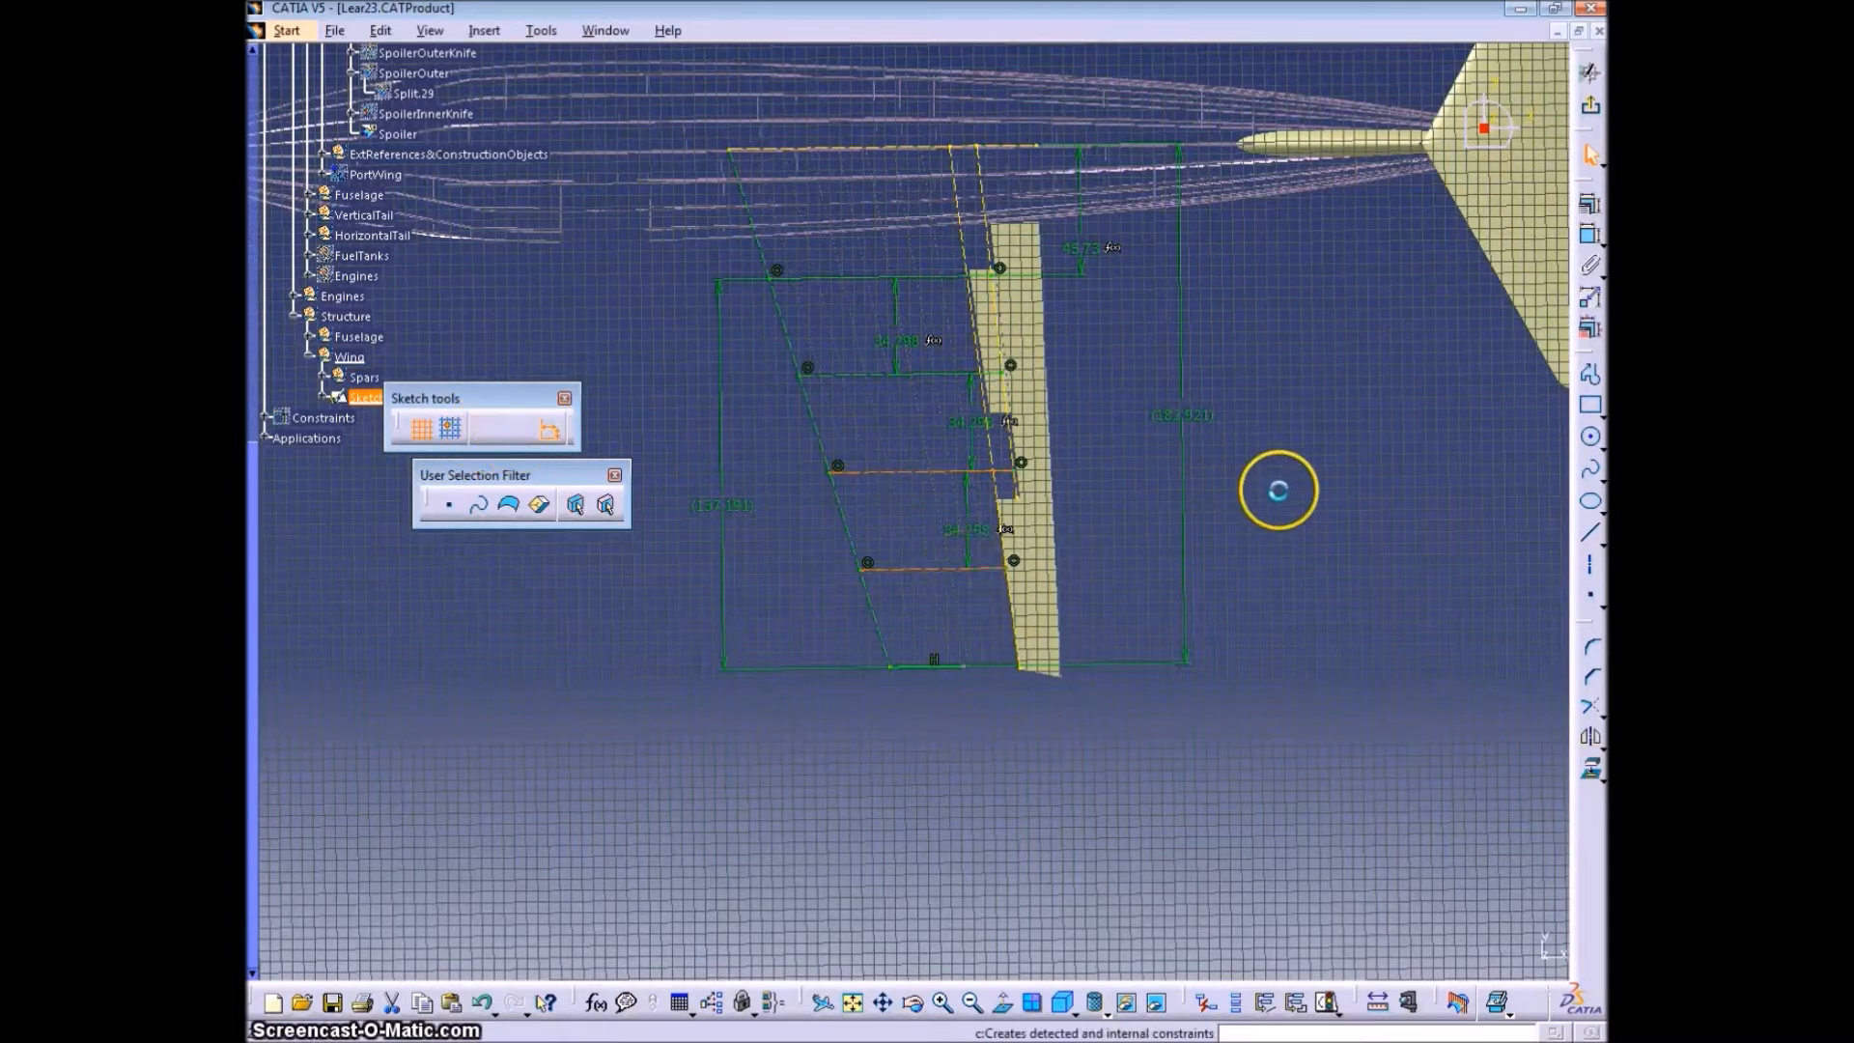
- Sketch four separate, roughly chordwise standard lines, three aft of the wing and one between the spar lines near the wingtip
{"action": "left_click", "coordinate": [1592, 538]}
{"action": "left_click", "coordinate": [1406, 292]}
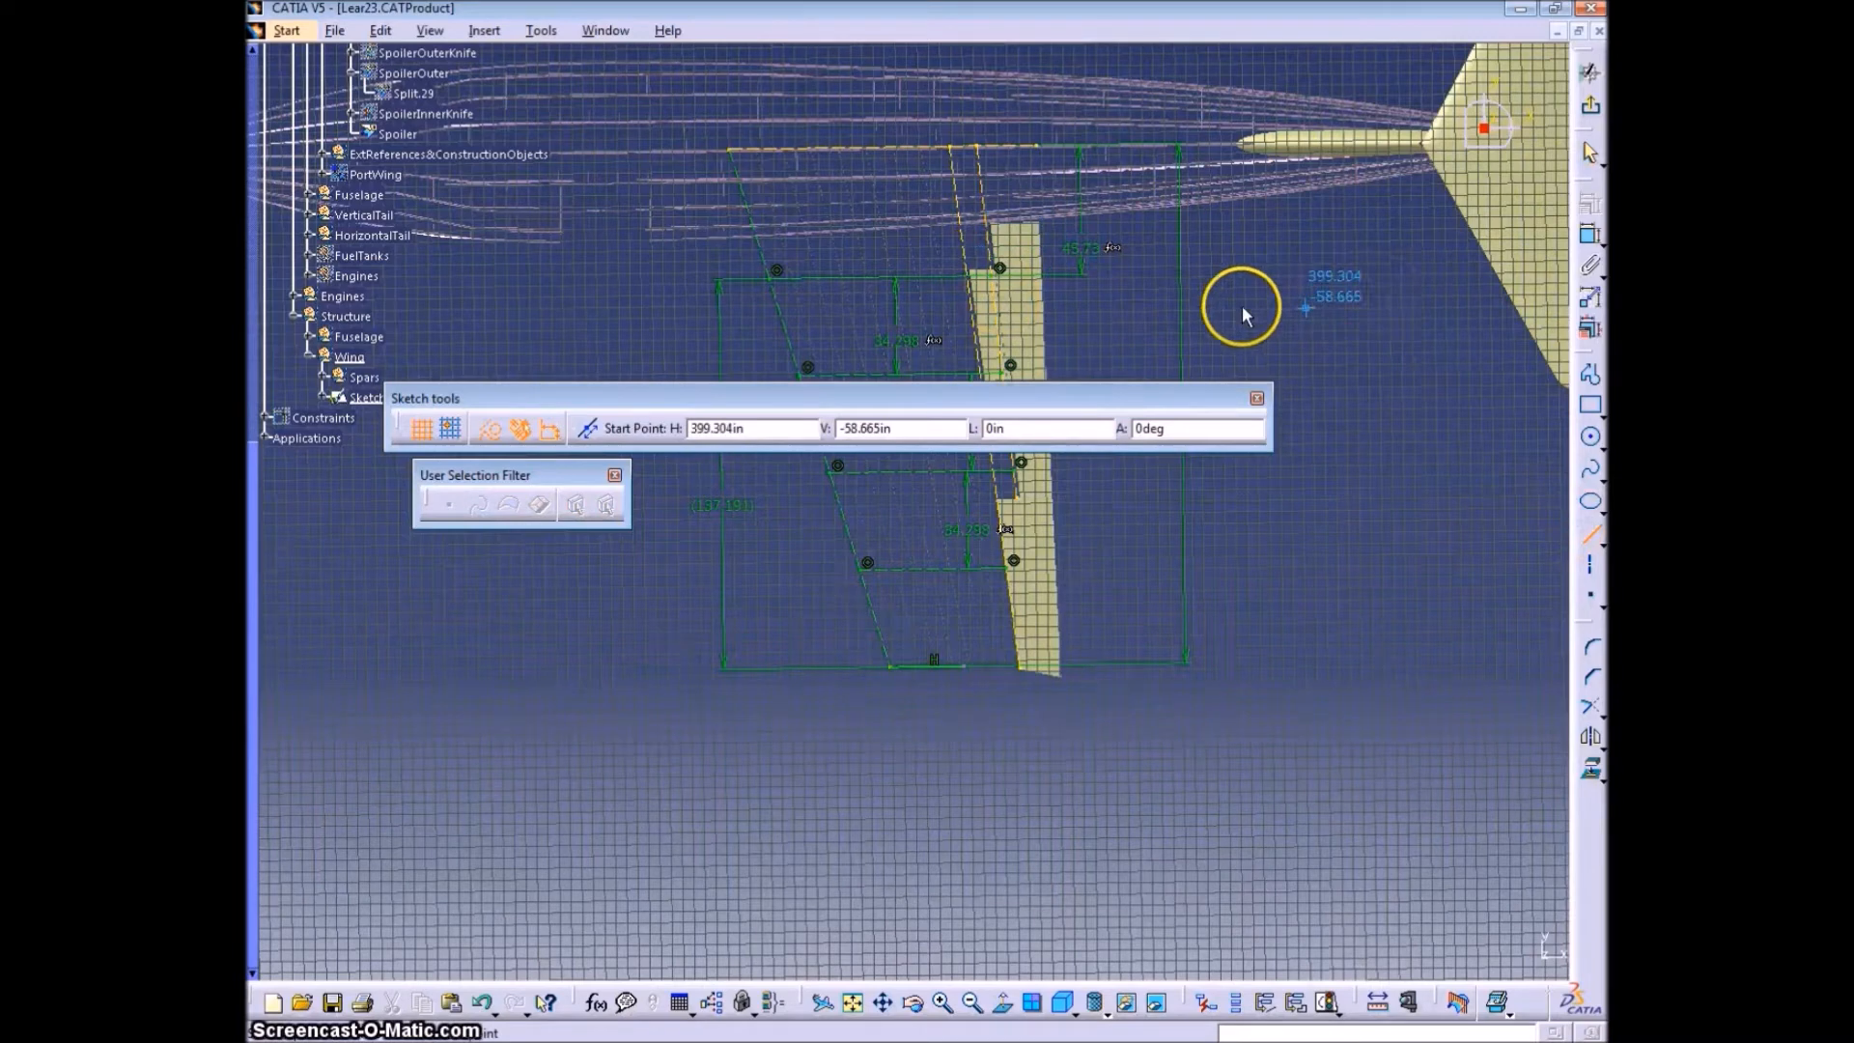
{"action": "left_click", "coordinate": [1254, 309]}
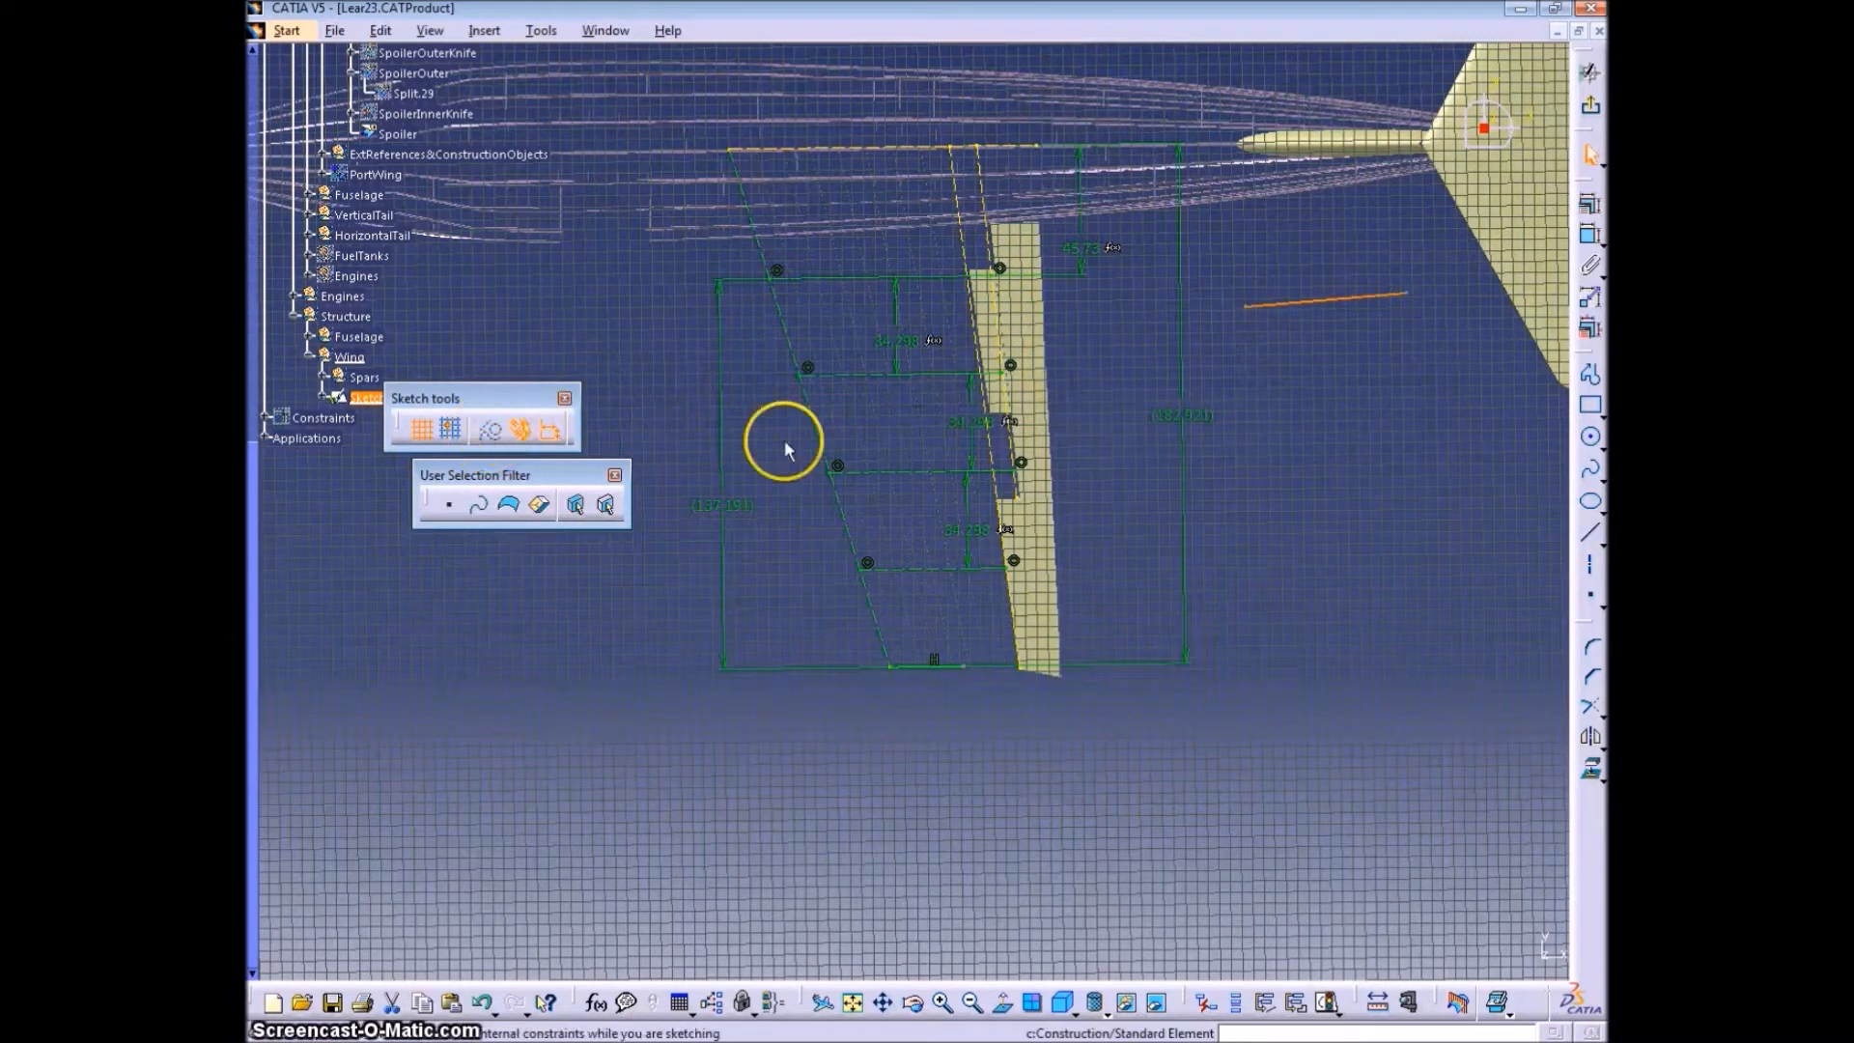
{"action": "left_click", "coordinate": [1590, 534]}
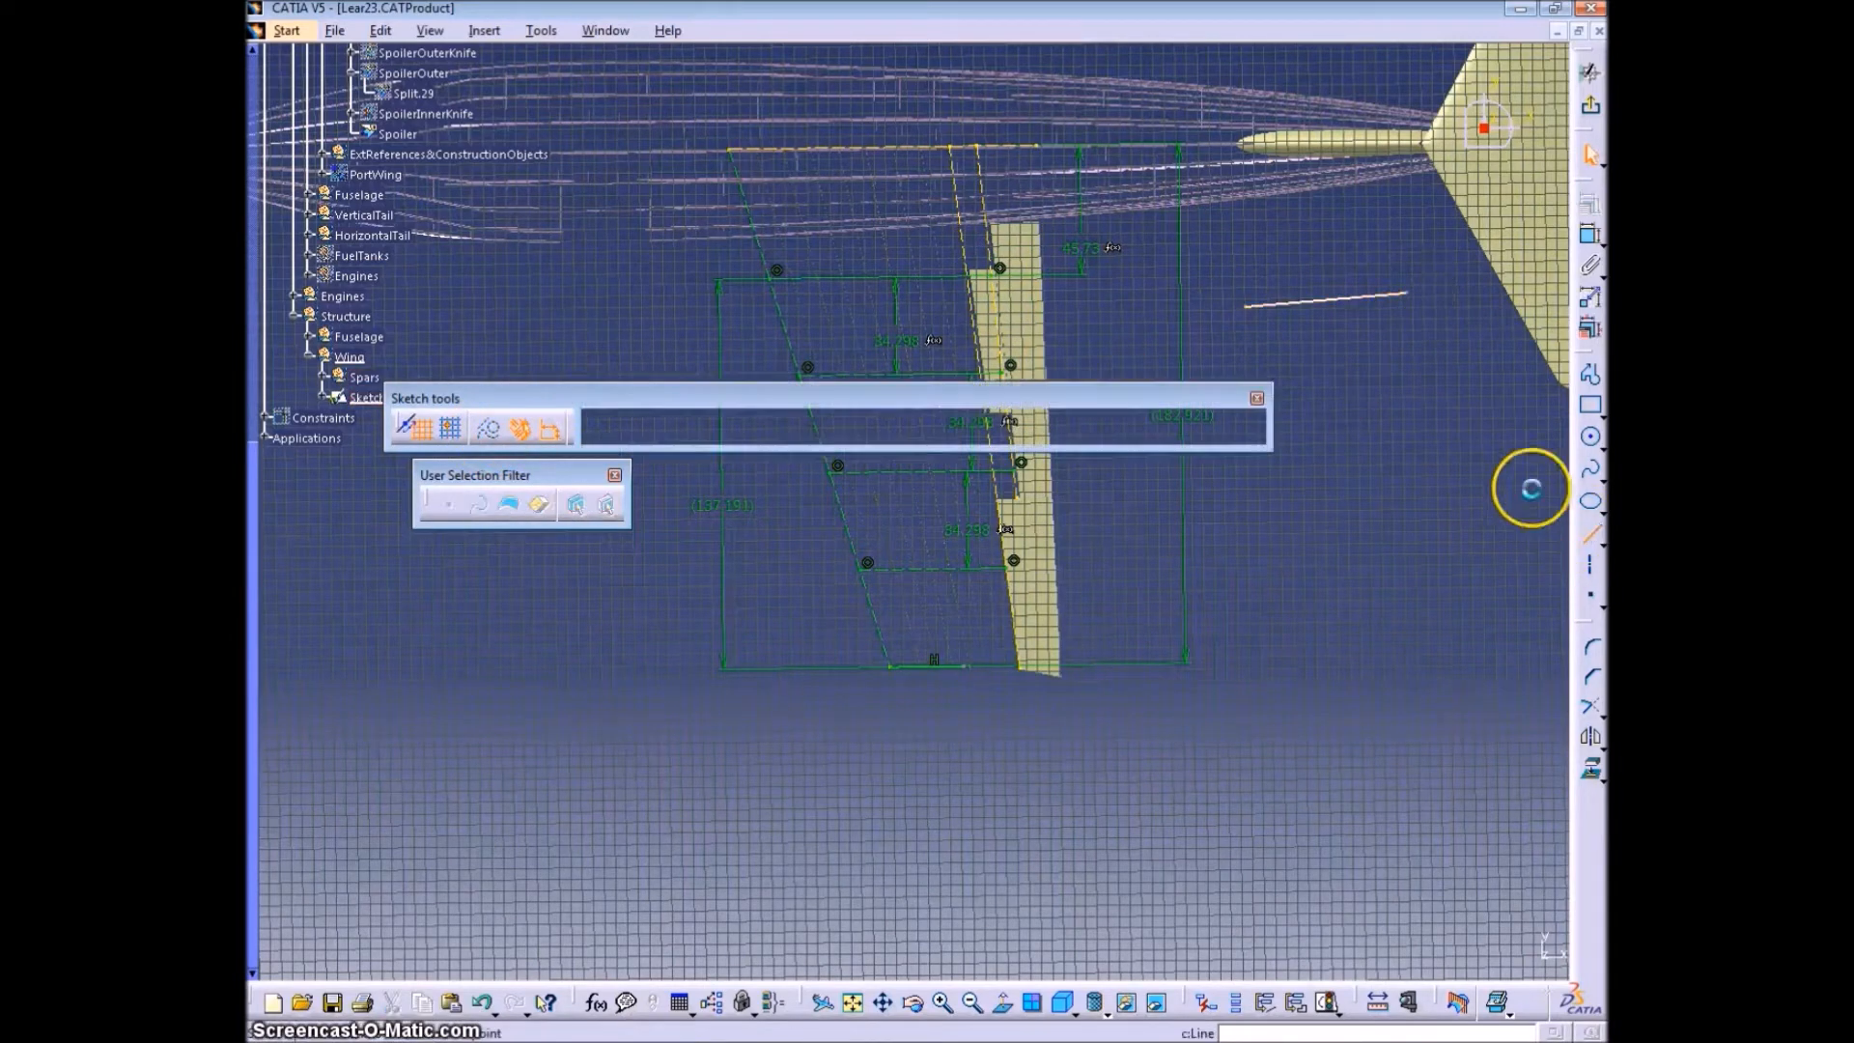
{"action": "left_click", "coordinate": [1288, 368]}
{"action": "left_click", "coordinate": [1397, 368]}
{"action": "left_click", "coordinate": [1292, 458]}
{"action": "left_click", "coordinate": [1422, 461]}
{"action": "left_click", "coordinate": [1589, 534]}
{"action": "left_click", "coordinate": [1420, 534]}
{"action": "left_click", "coordinate": [1302, 548]}
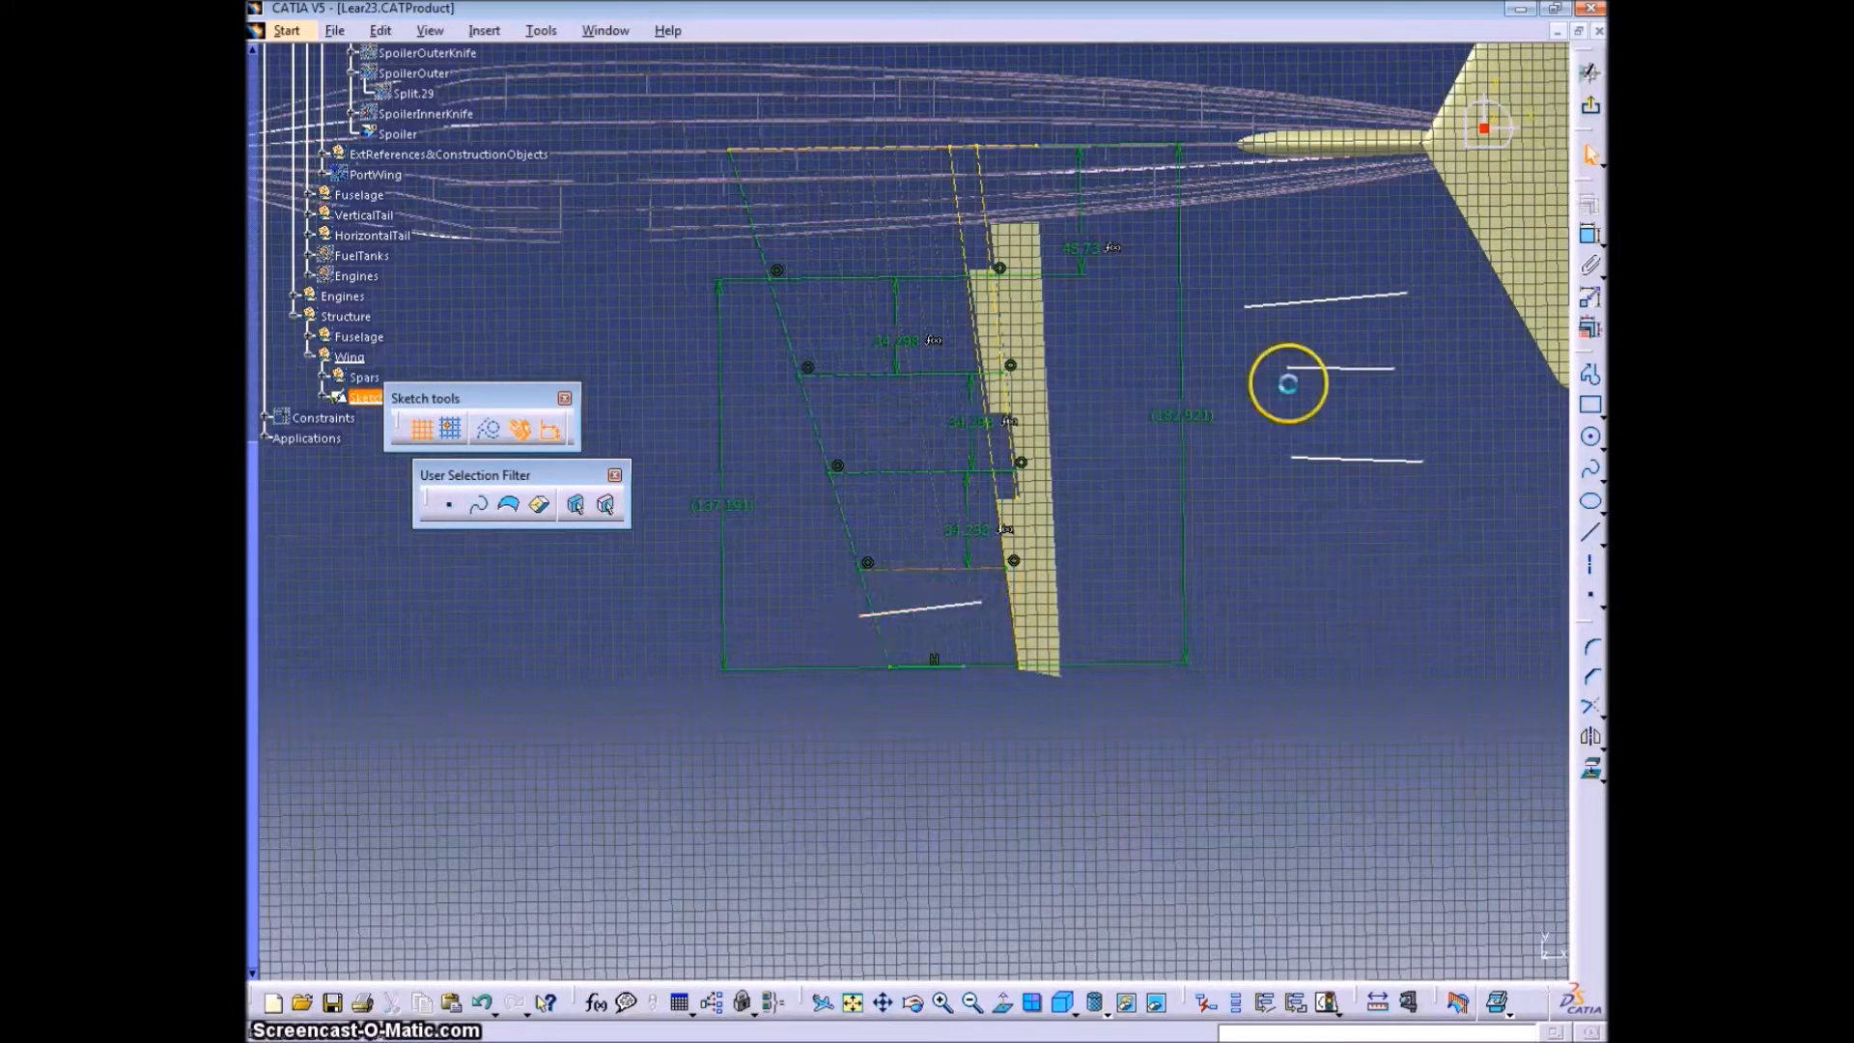
- Dimension the lengths of the four chordwise construction lines and the uppermost freehand line aft of the wing
{"action": "right_click", "coordinate": [933, 582]}
{"action": "left_click", "coordinate": [1004, 736]}
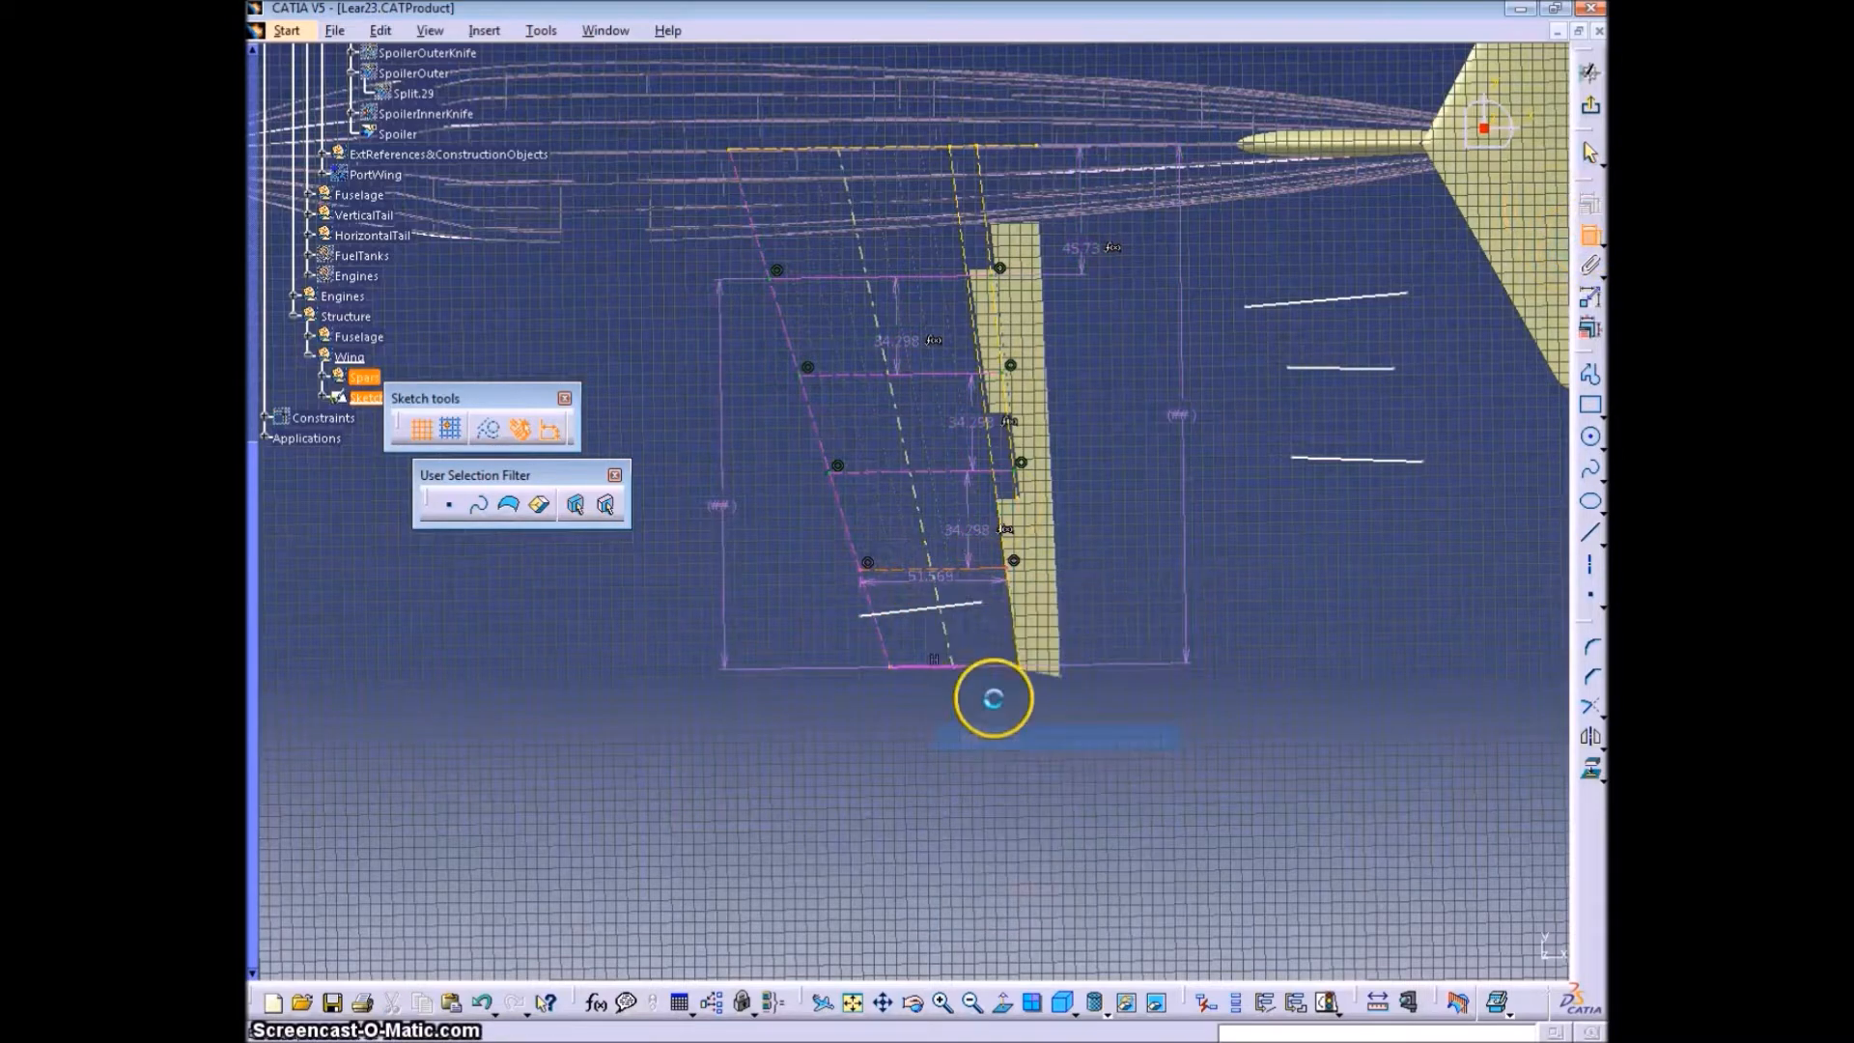
{"action": "left_click", "coordinate": [1590, 241]}
{"action": "left_click", "coordinate": [927, 473]}
{"action": "right_click", "coordinate": [919, 491]}
{"action": "left_click", "coordinate": [976, 646]}
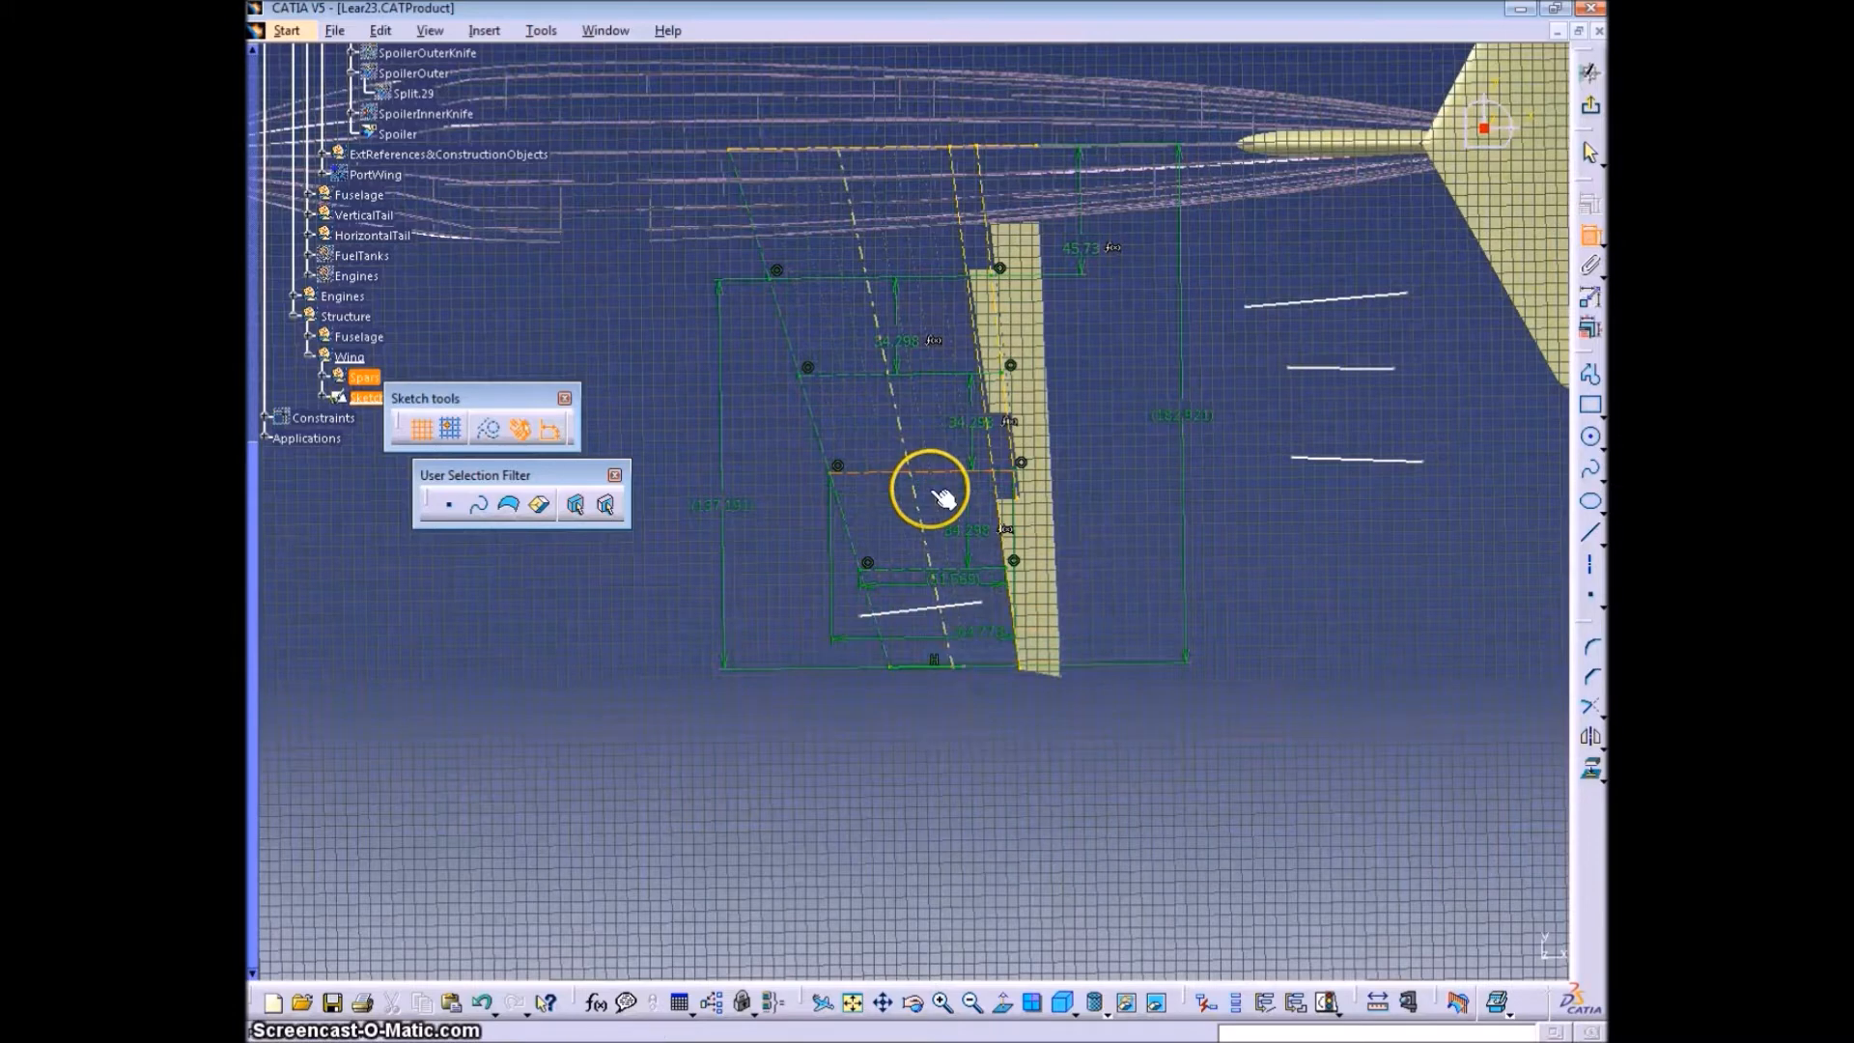
{"action": "left_click", "coordinate": [1589, 241]}
{"action": "left_click", "coordinate": [856, 373]}
{"action": "right_click", "coordinate": [869, 397]}
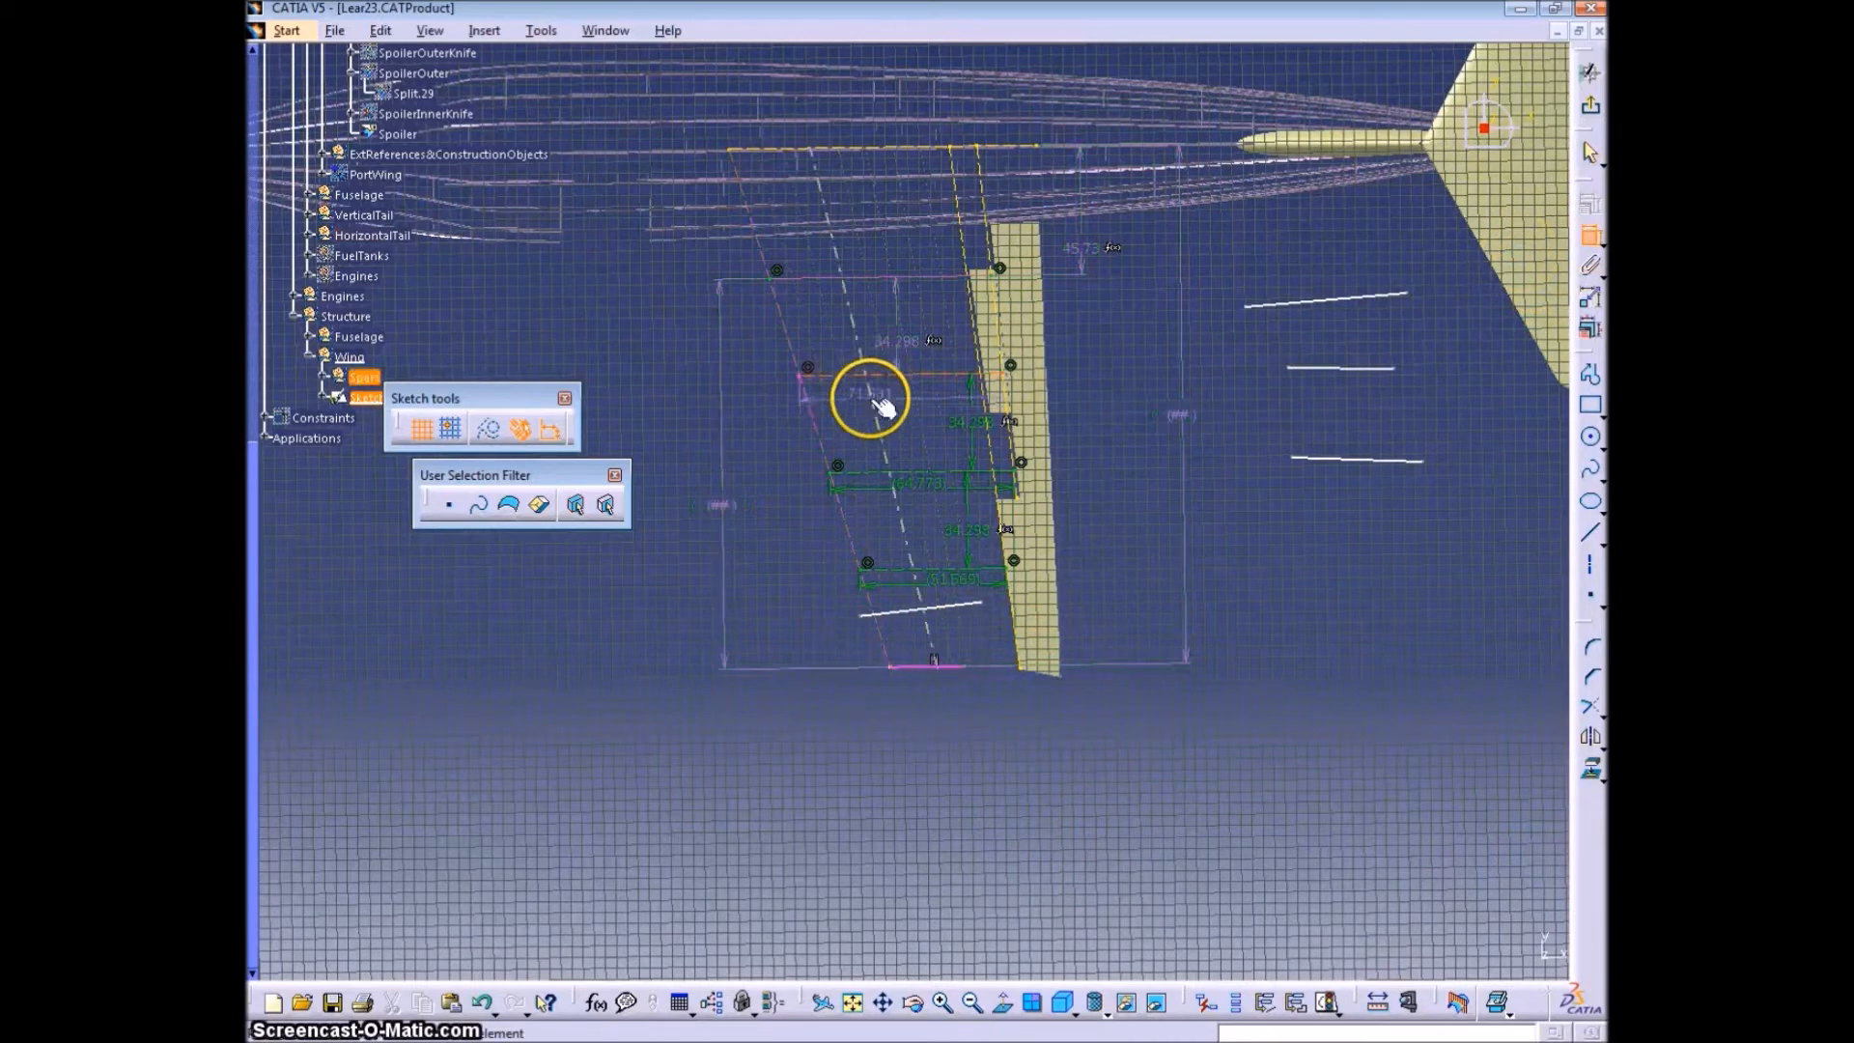
{"action": "left_click", "coordinate": [932, 552]}
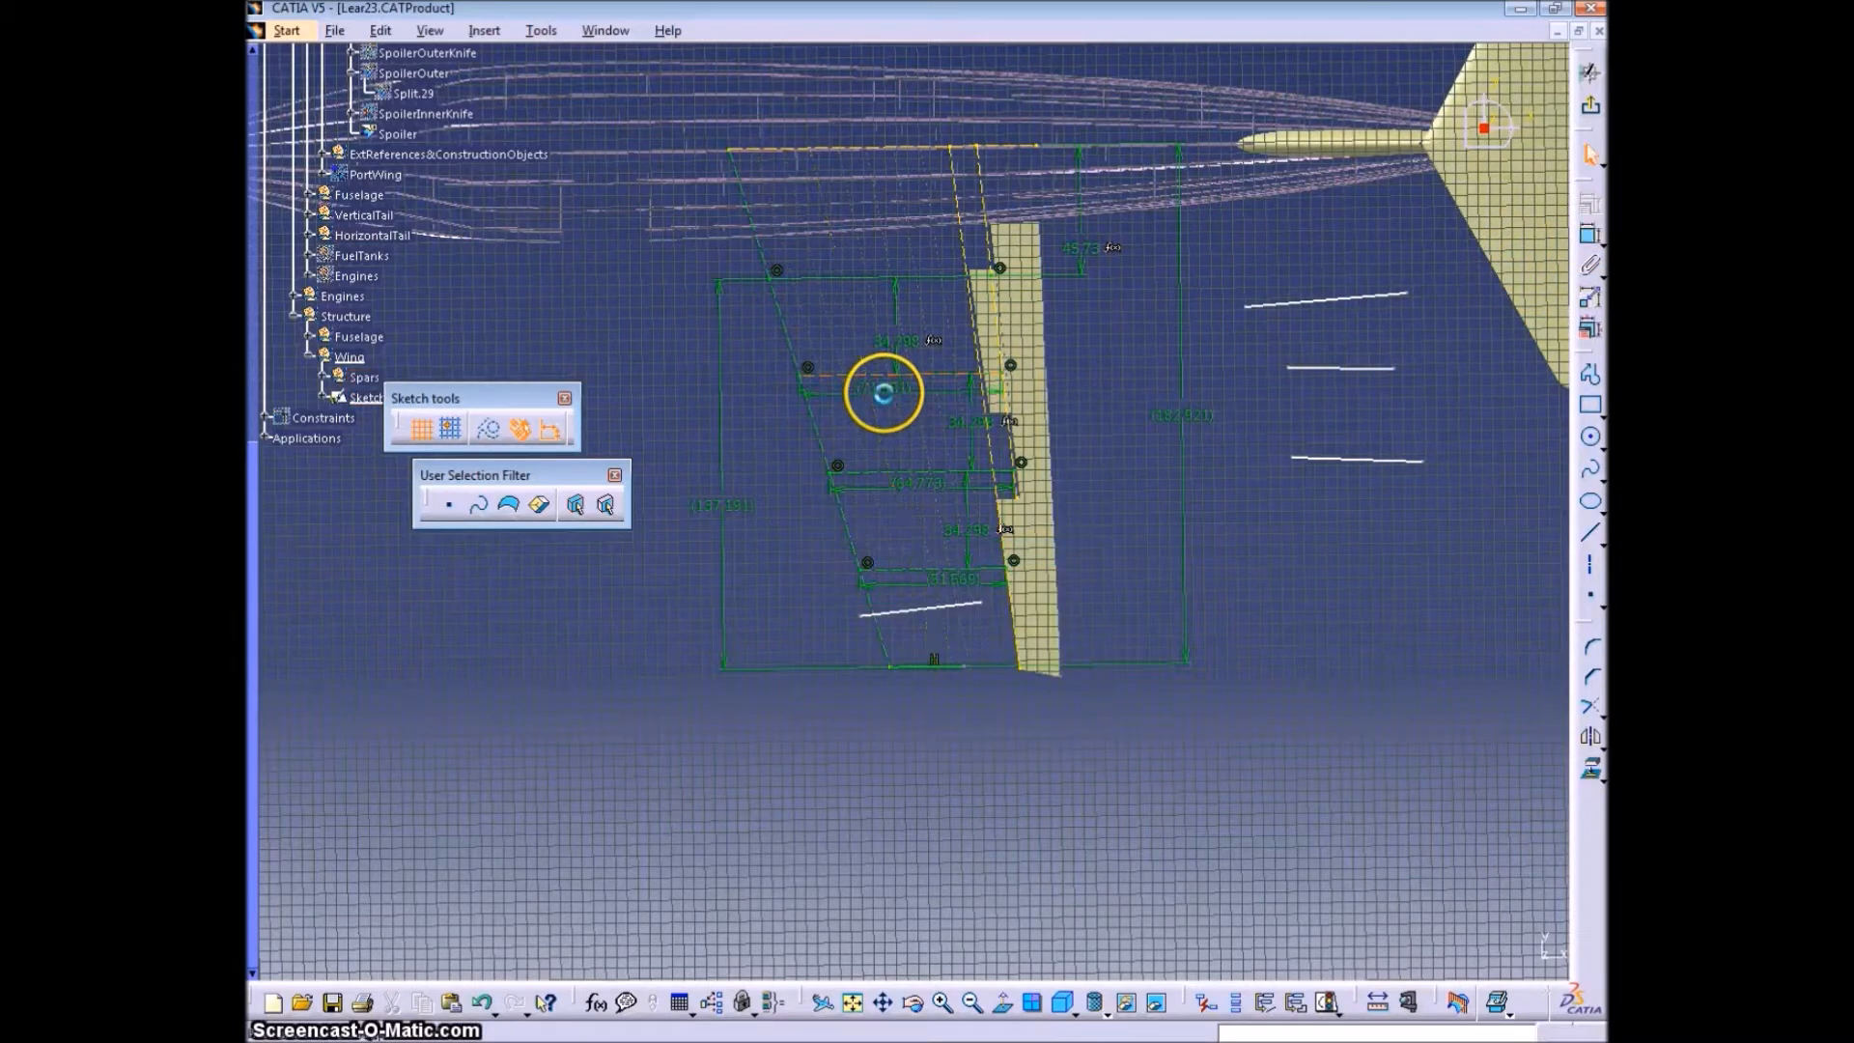
{"action": "left_click", "coordinate": [1590, 235]}
{"action": "left_click", "coordinate": [846, 279]}
{"action": "right_click", "coordinate": [846, 301]}
{"action": "left_click", "coordinate": [859, 306]}
{"action": "left_click", "coordinate": [1324, 307]}
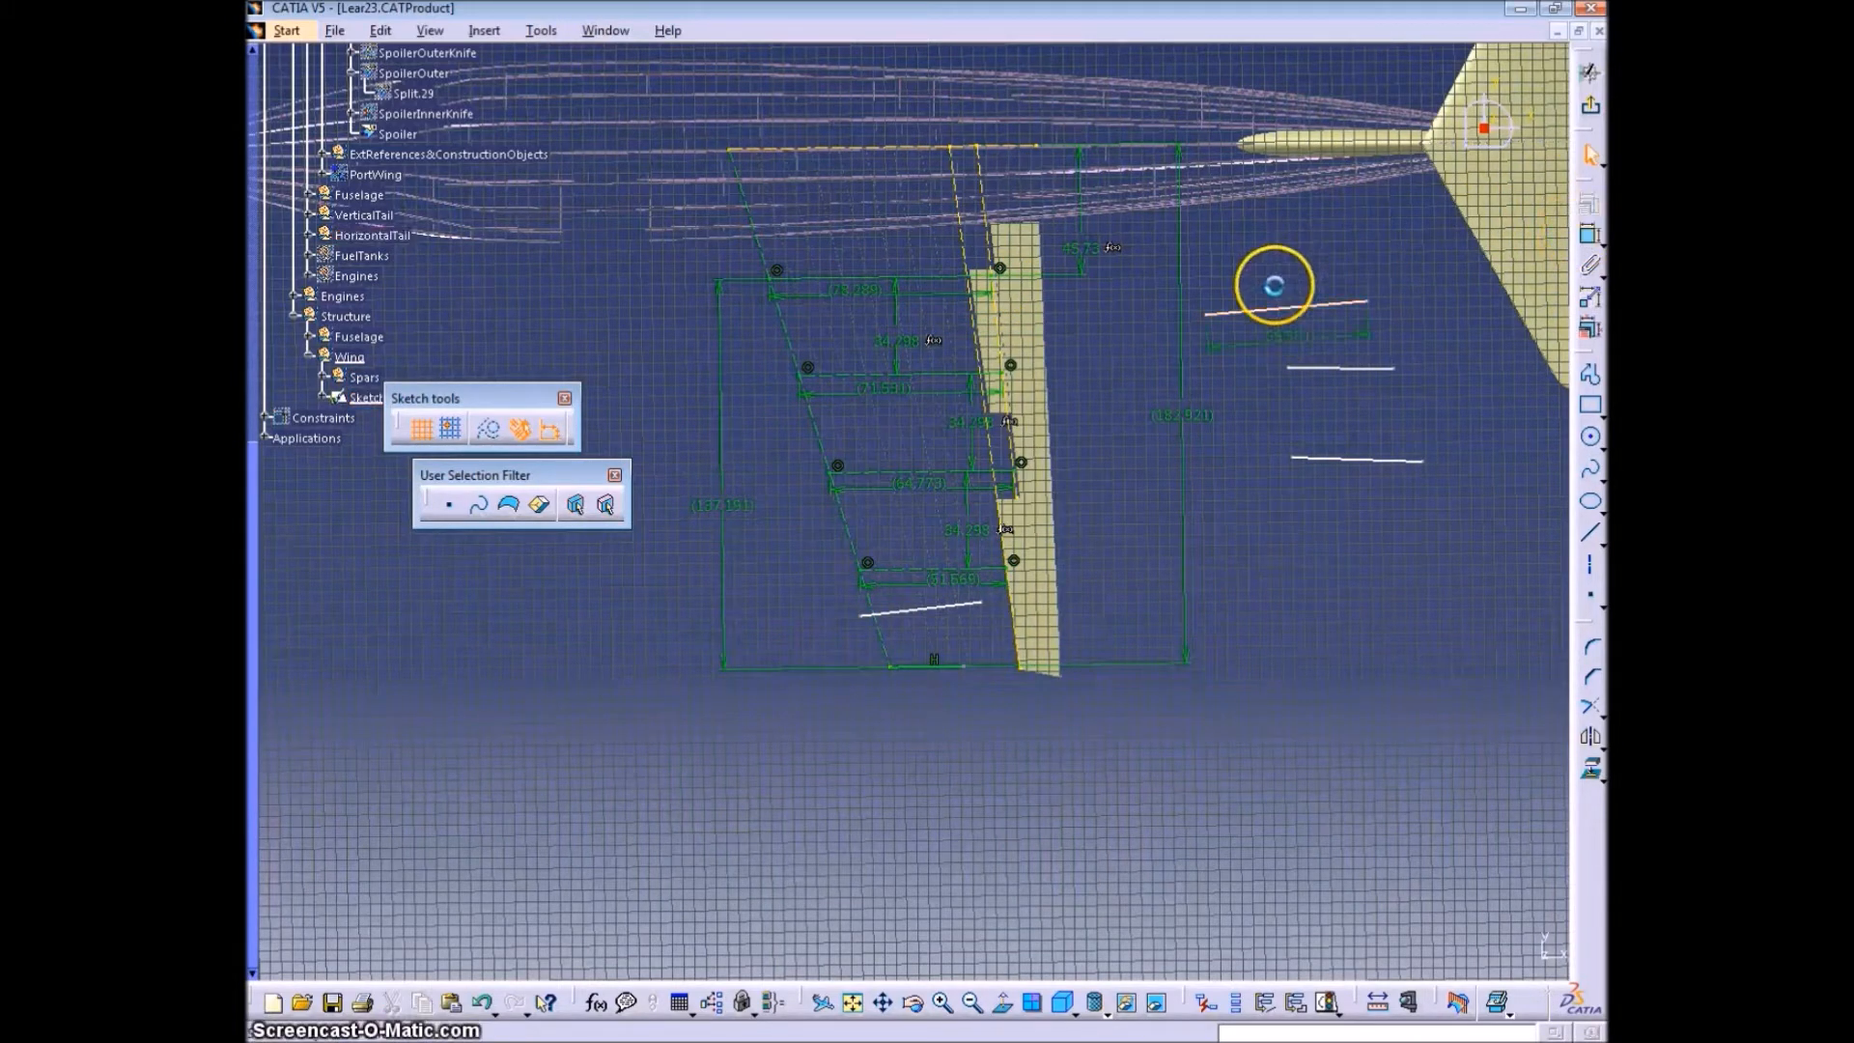
- Dimension the freehand line near the wingtip and set its length by formula to the outermost construction line's length times 1.5
{"action": "left_click", "coordinate": [920, 609]}
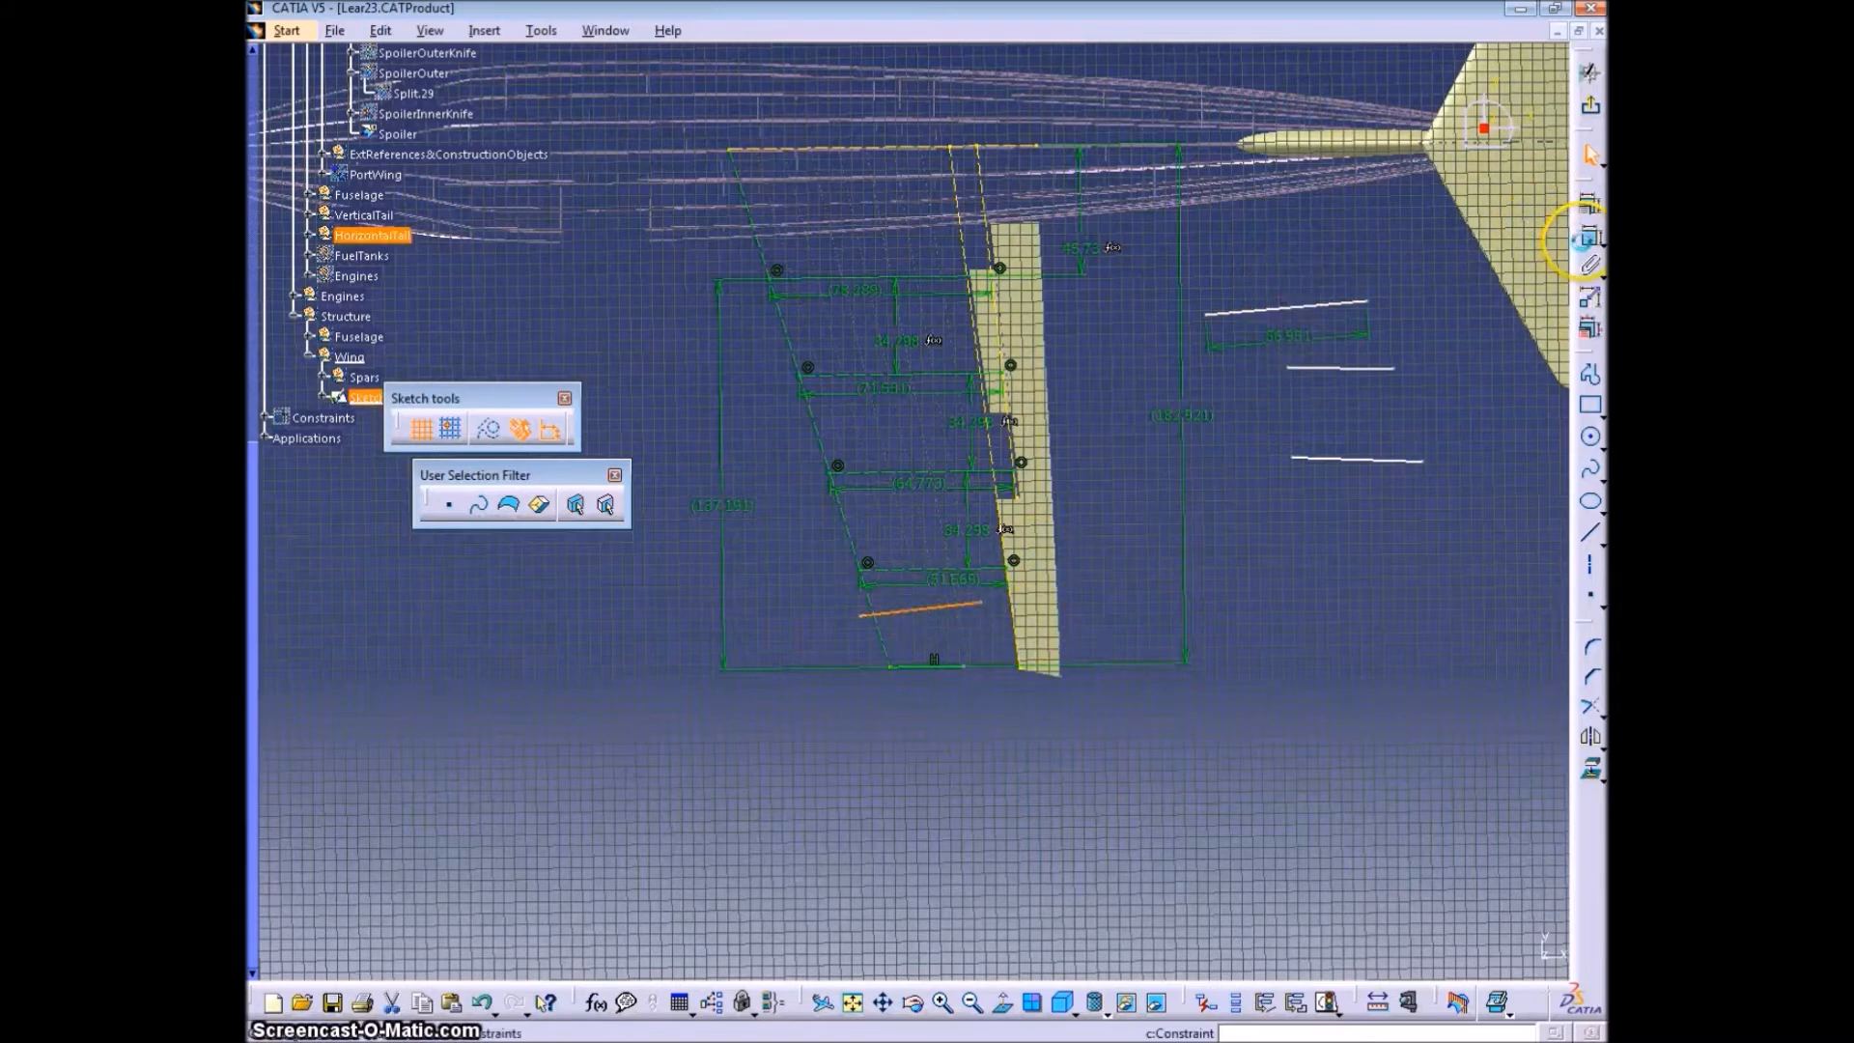
{"action": "double_click", "coordinate": [937, 626]}
{"action": "type", "text": "="}
{"action": "left_click", "coordinate": [942, 576]}
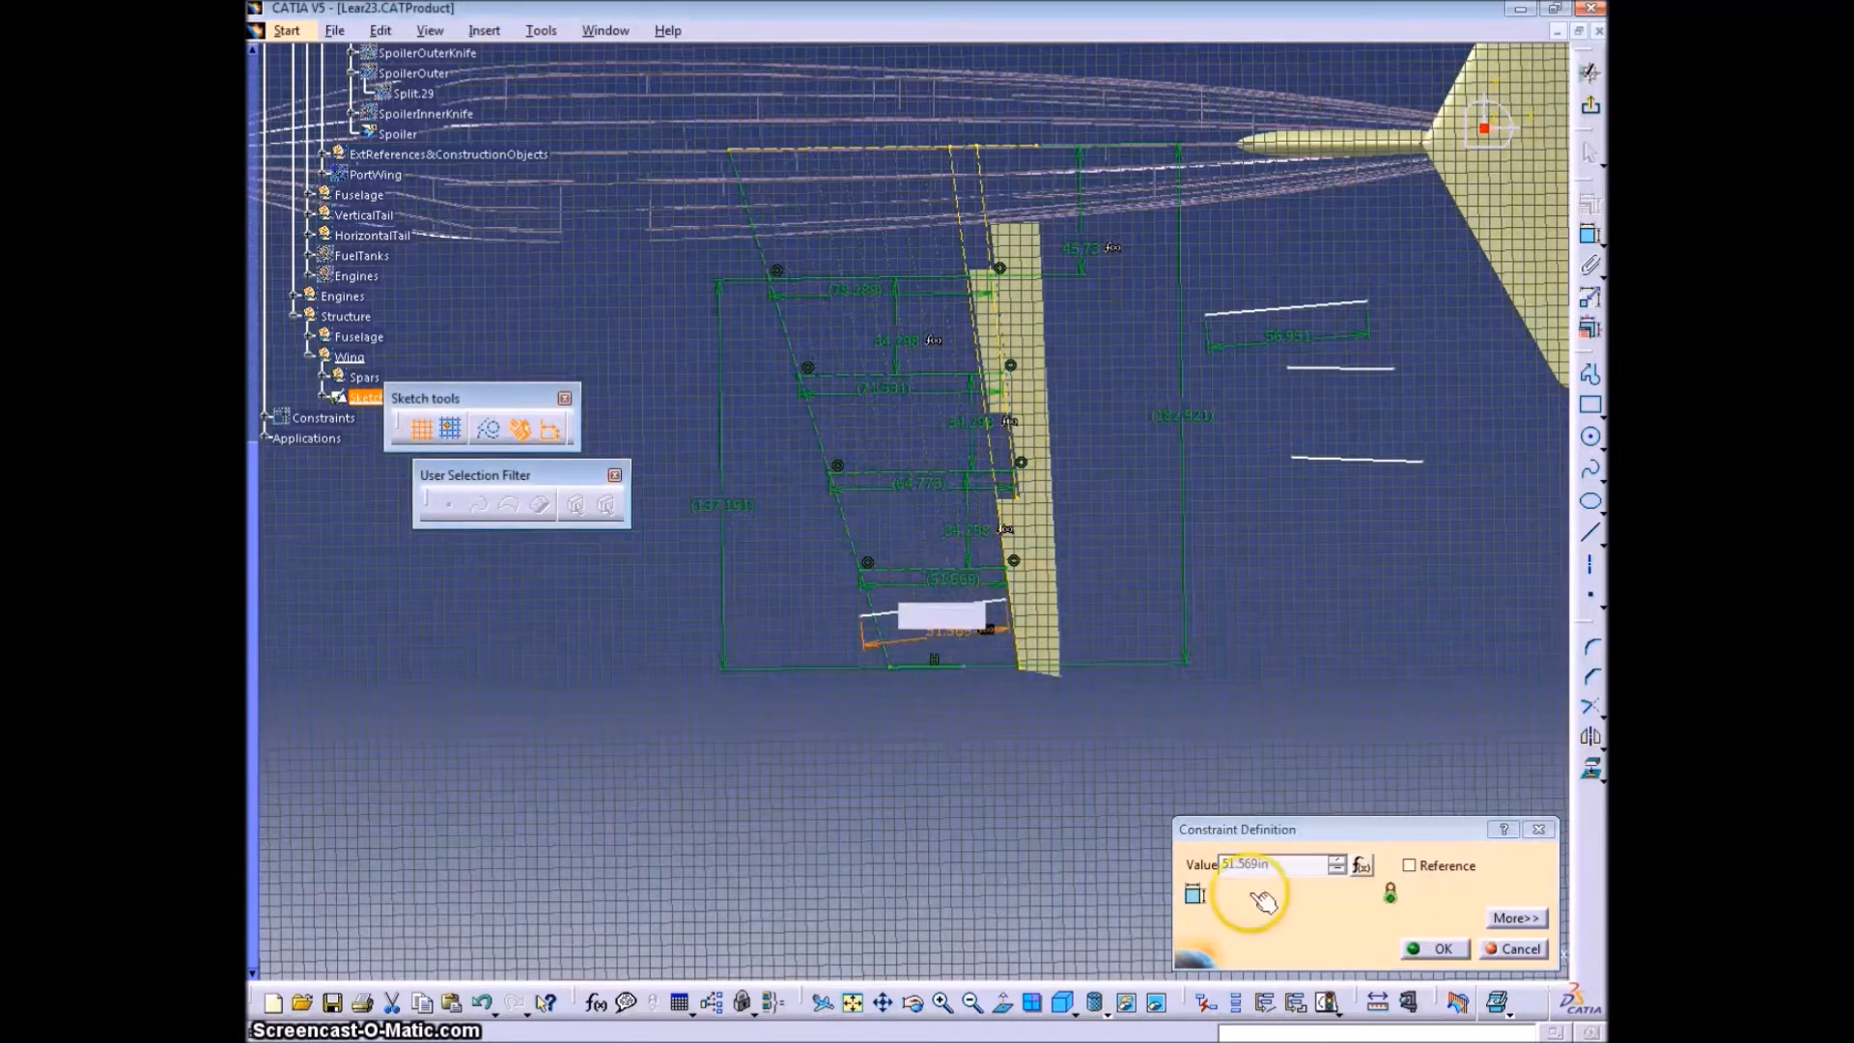
{"action": "type", "text": "*1.5"}
{"action": "key", "text": "Return"}
{"action": "key", "text": "Return"}
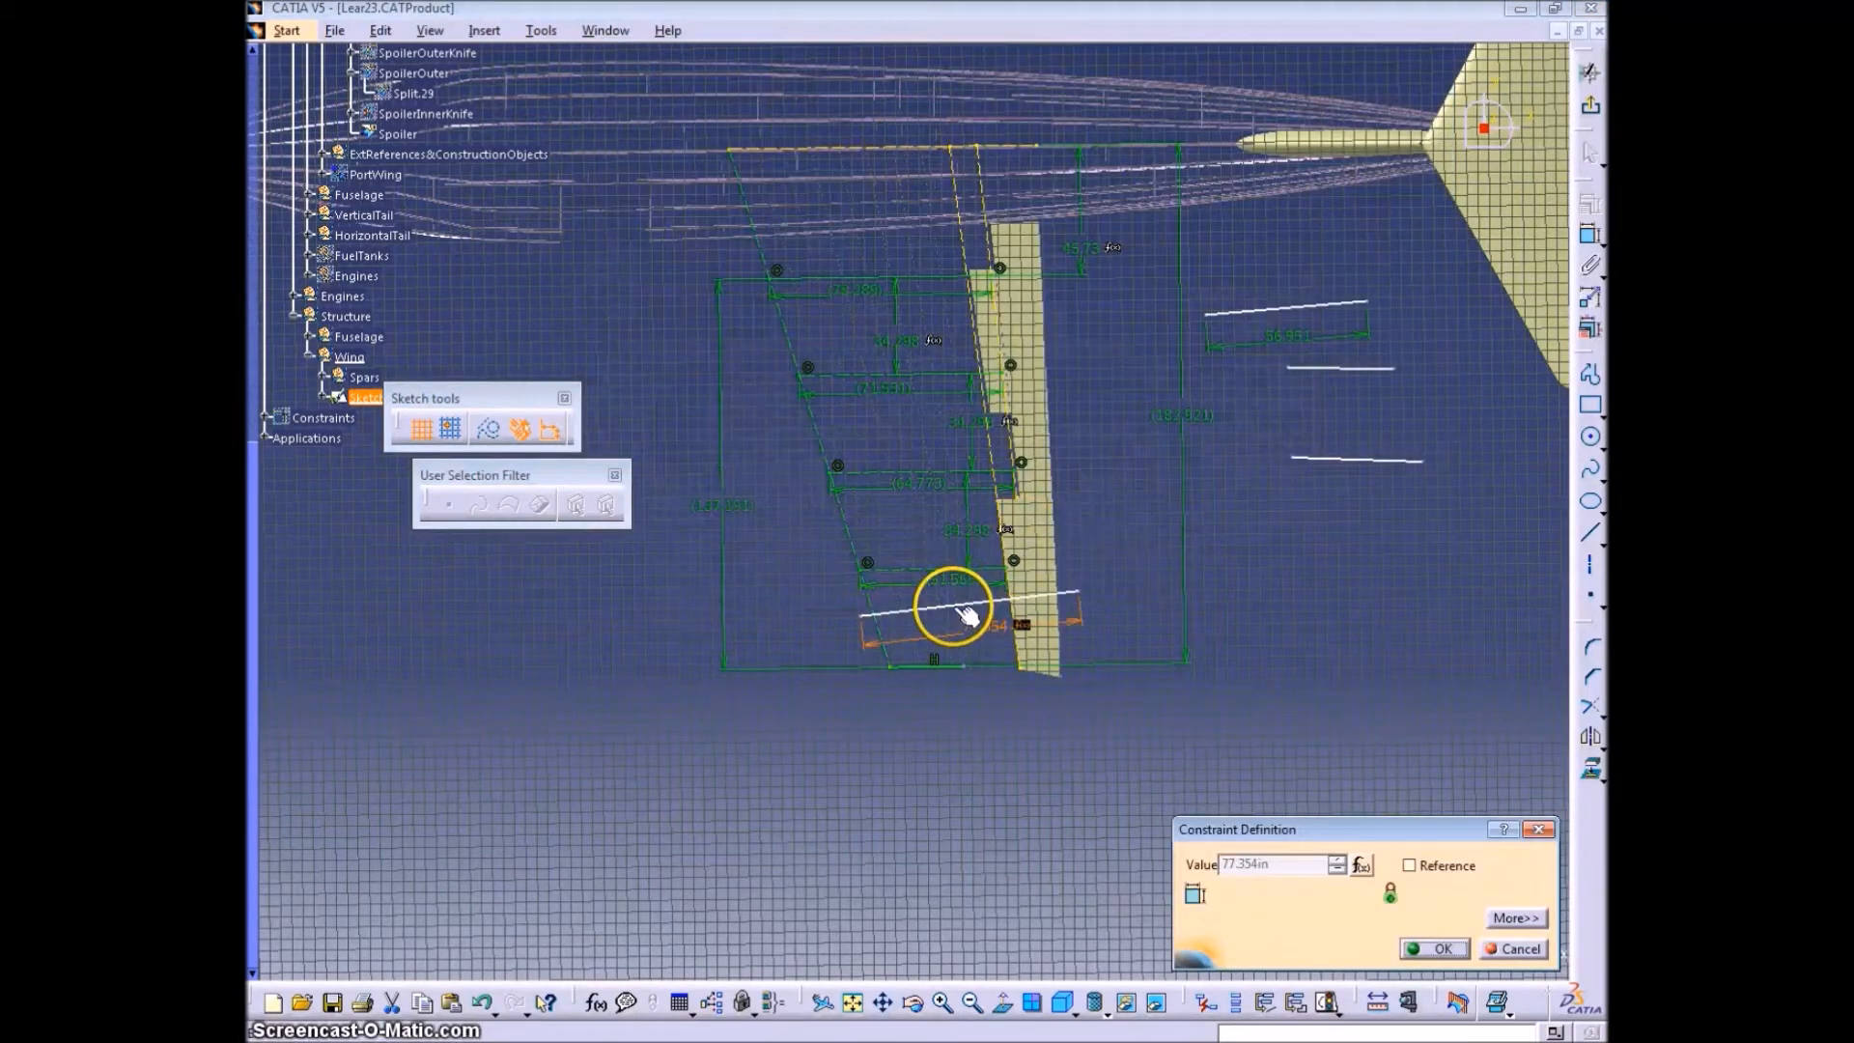
{"action": "left_click", "coordinate": [1437, 948]}
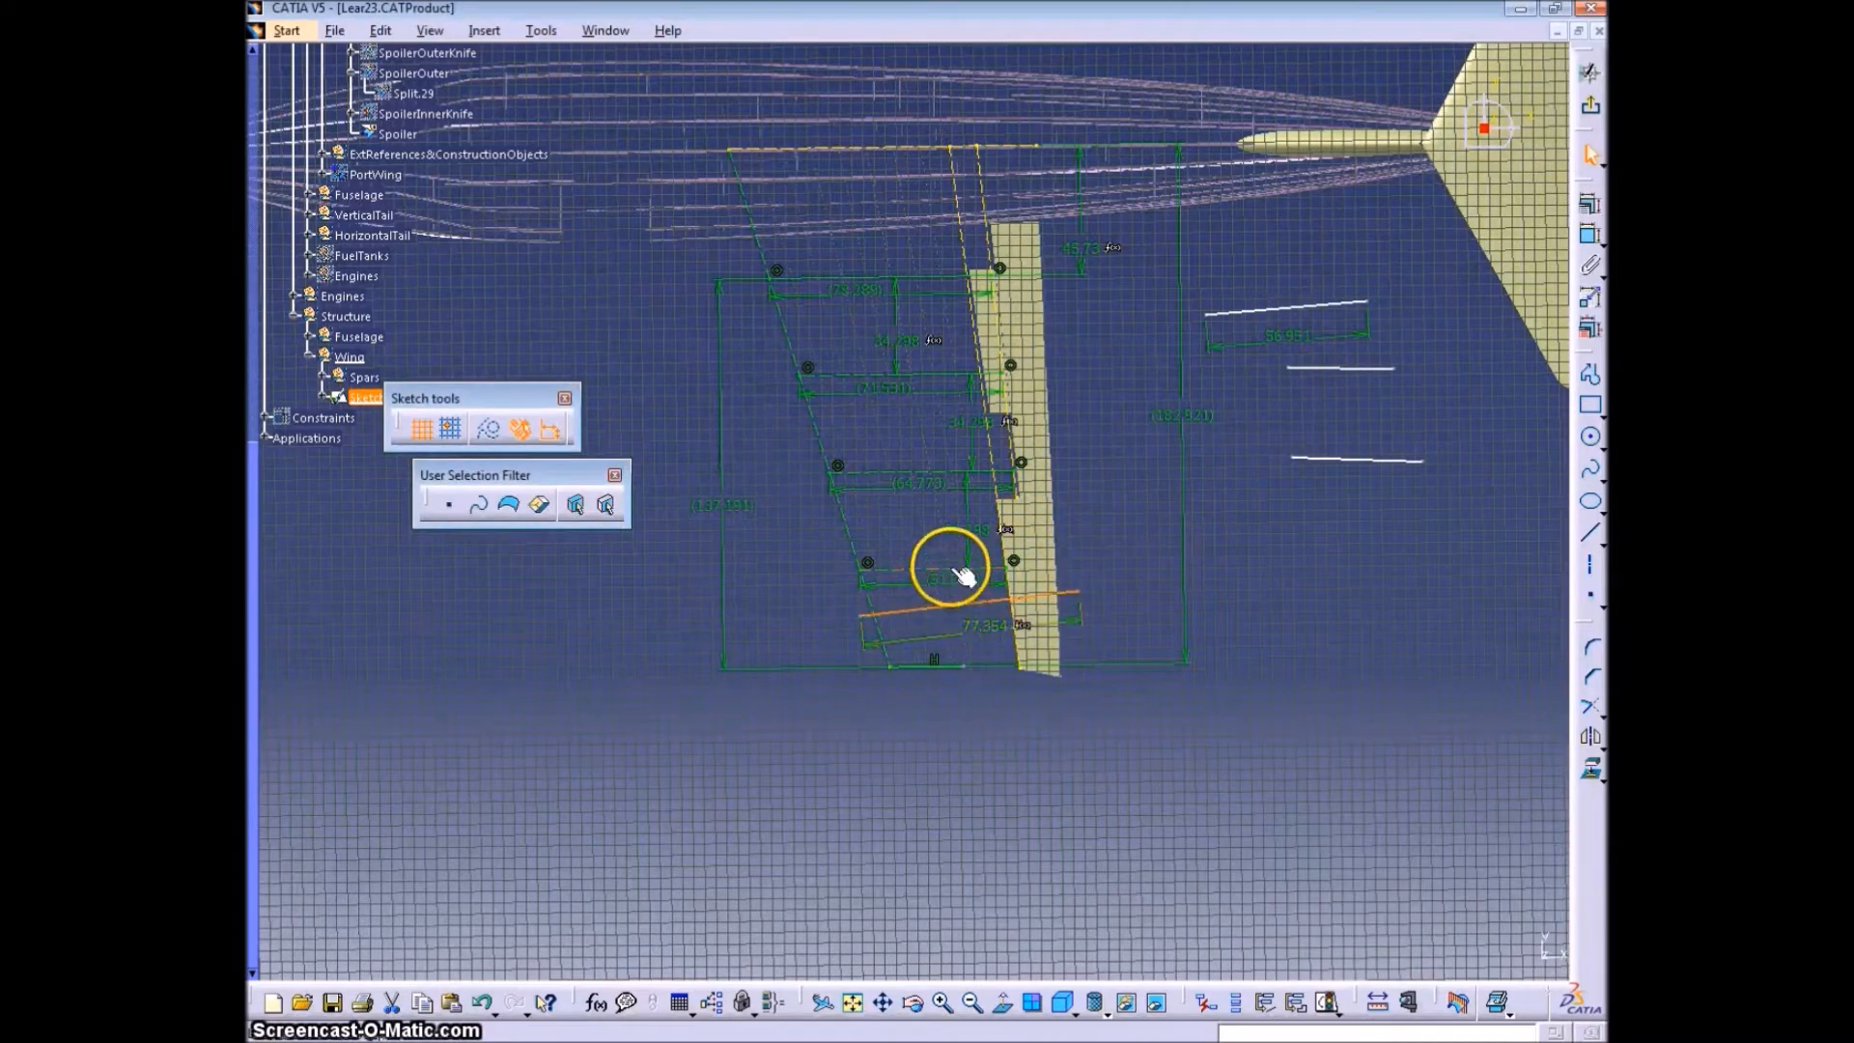
- Make the wingtip freehand line coincident with the outermost construction line, center it across the wing, and move the lowest aft line closer
{"action": "right_click", "coordinate": [1323, 594]}
{"action": "left_click", "coordinate": [1394, 713]}
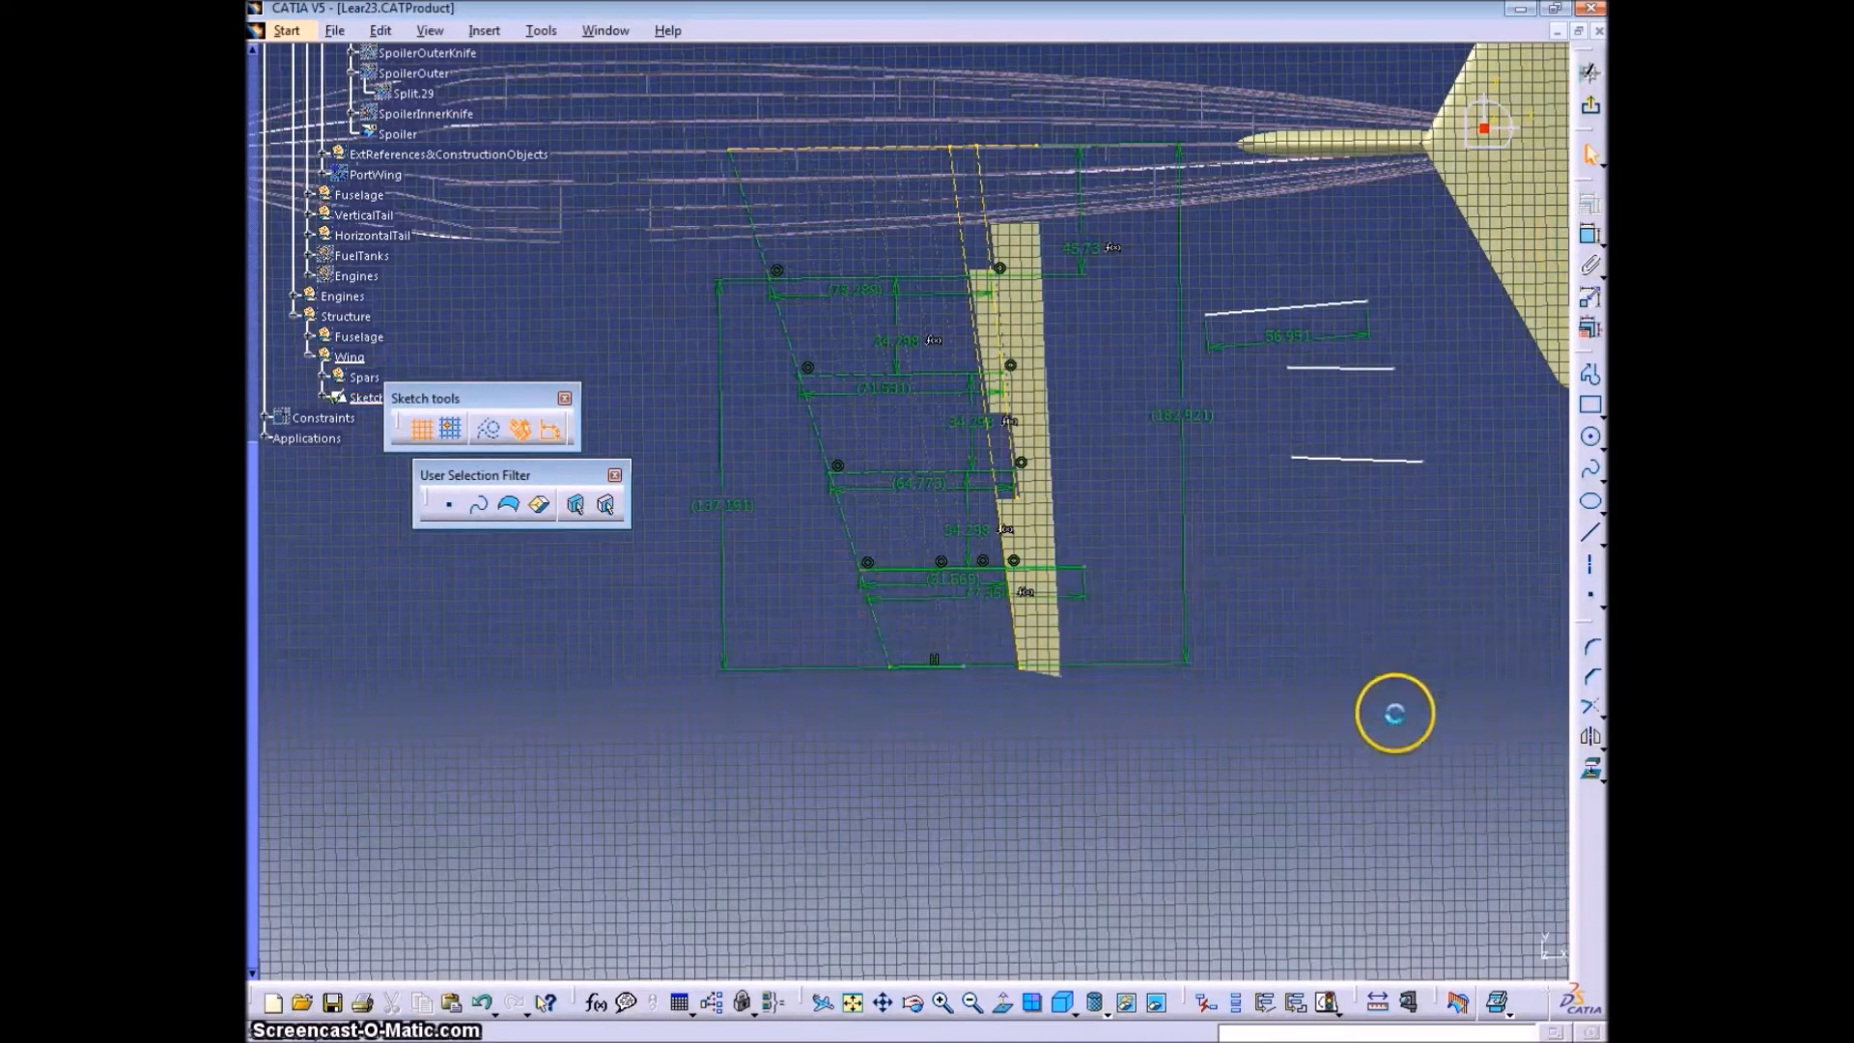
{"action": "left_click", "coordinate": [1032, 569]}
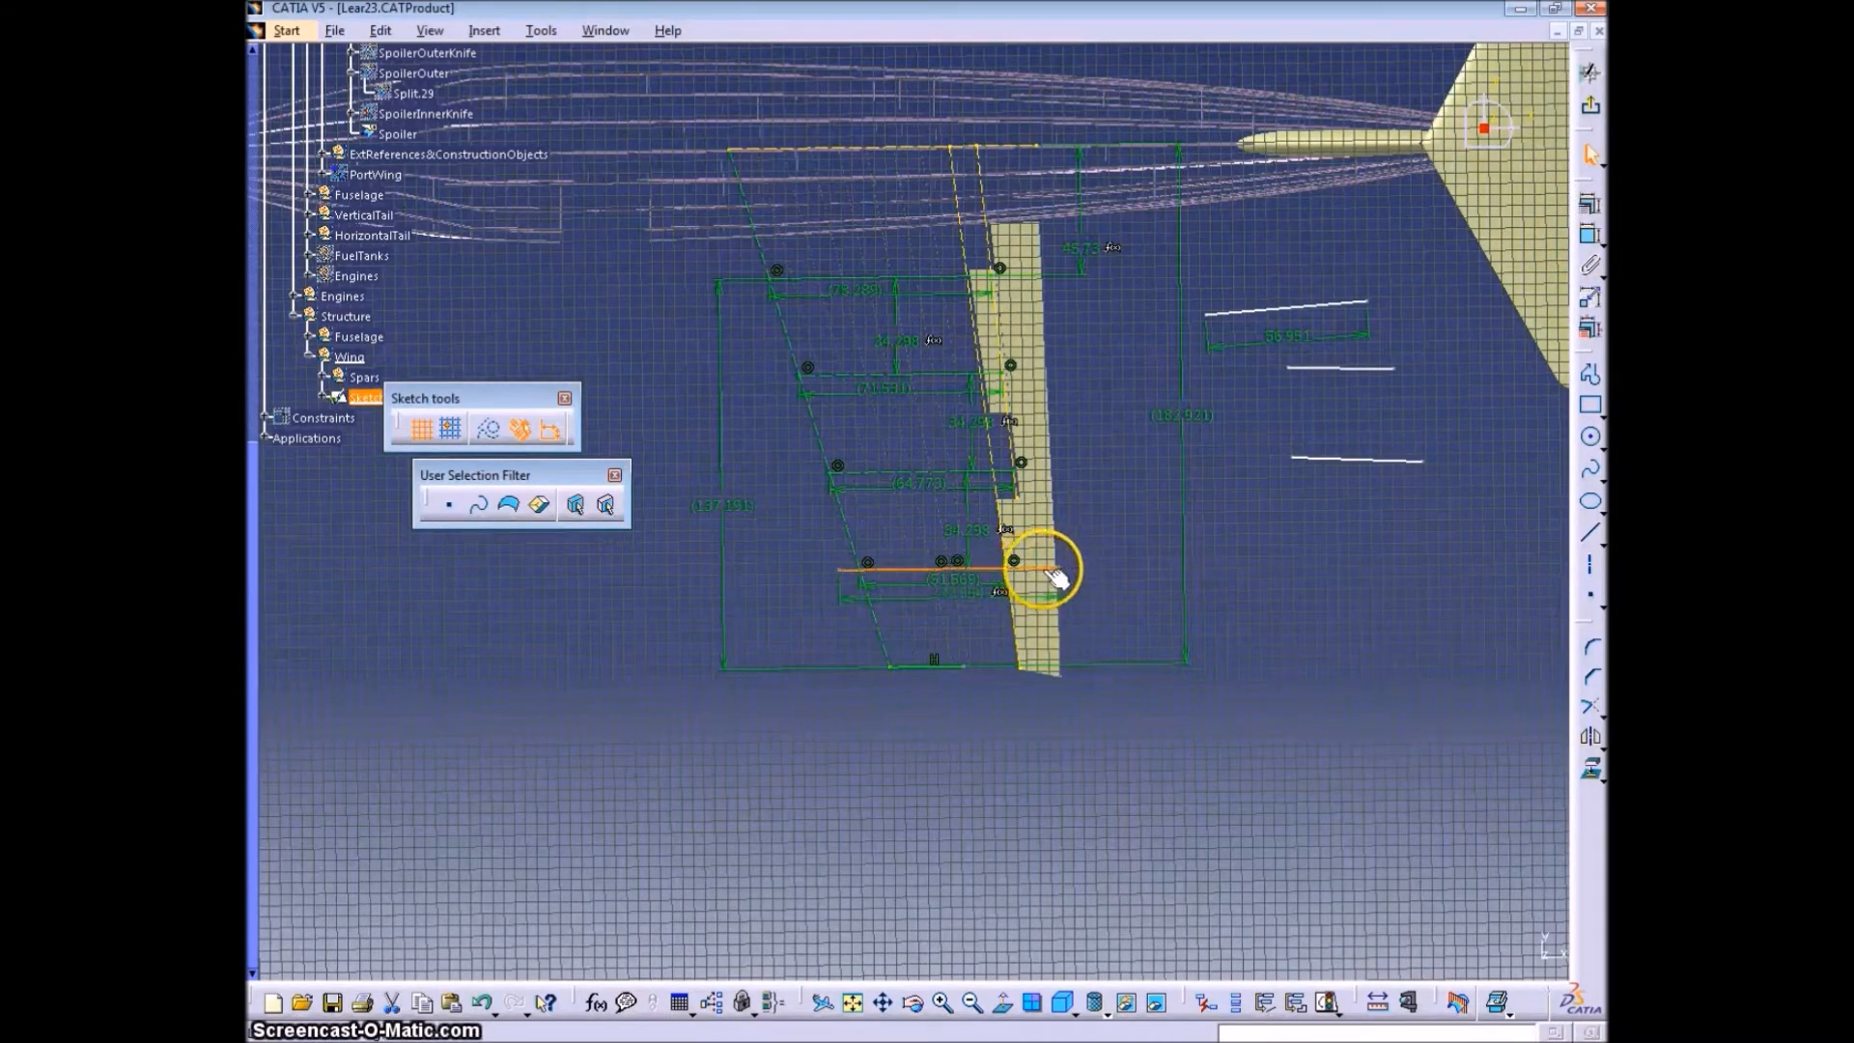
{"action": "left_click_drag", "start_coordinate": [1373, 463], "coordinate": [1178, 489]}
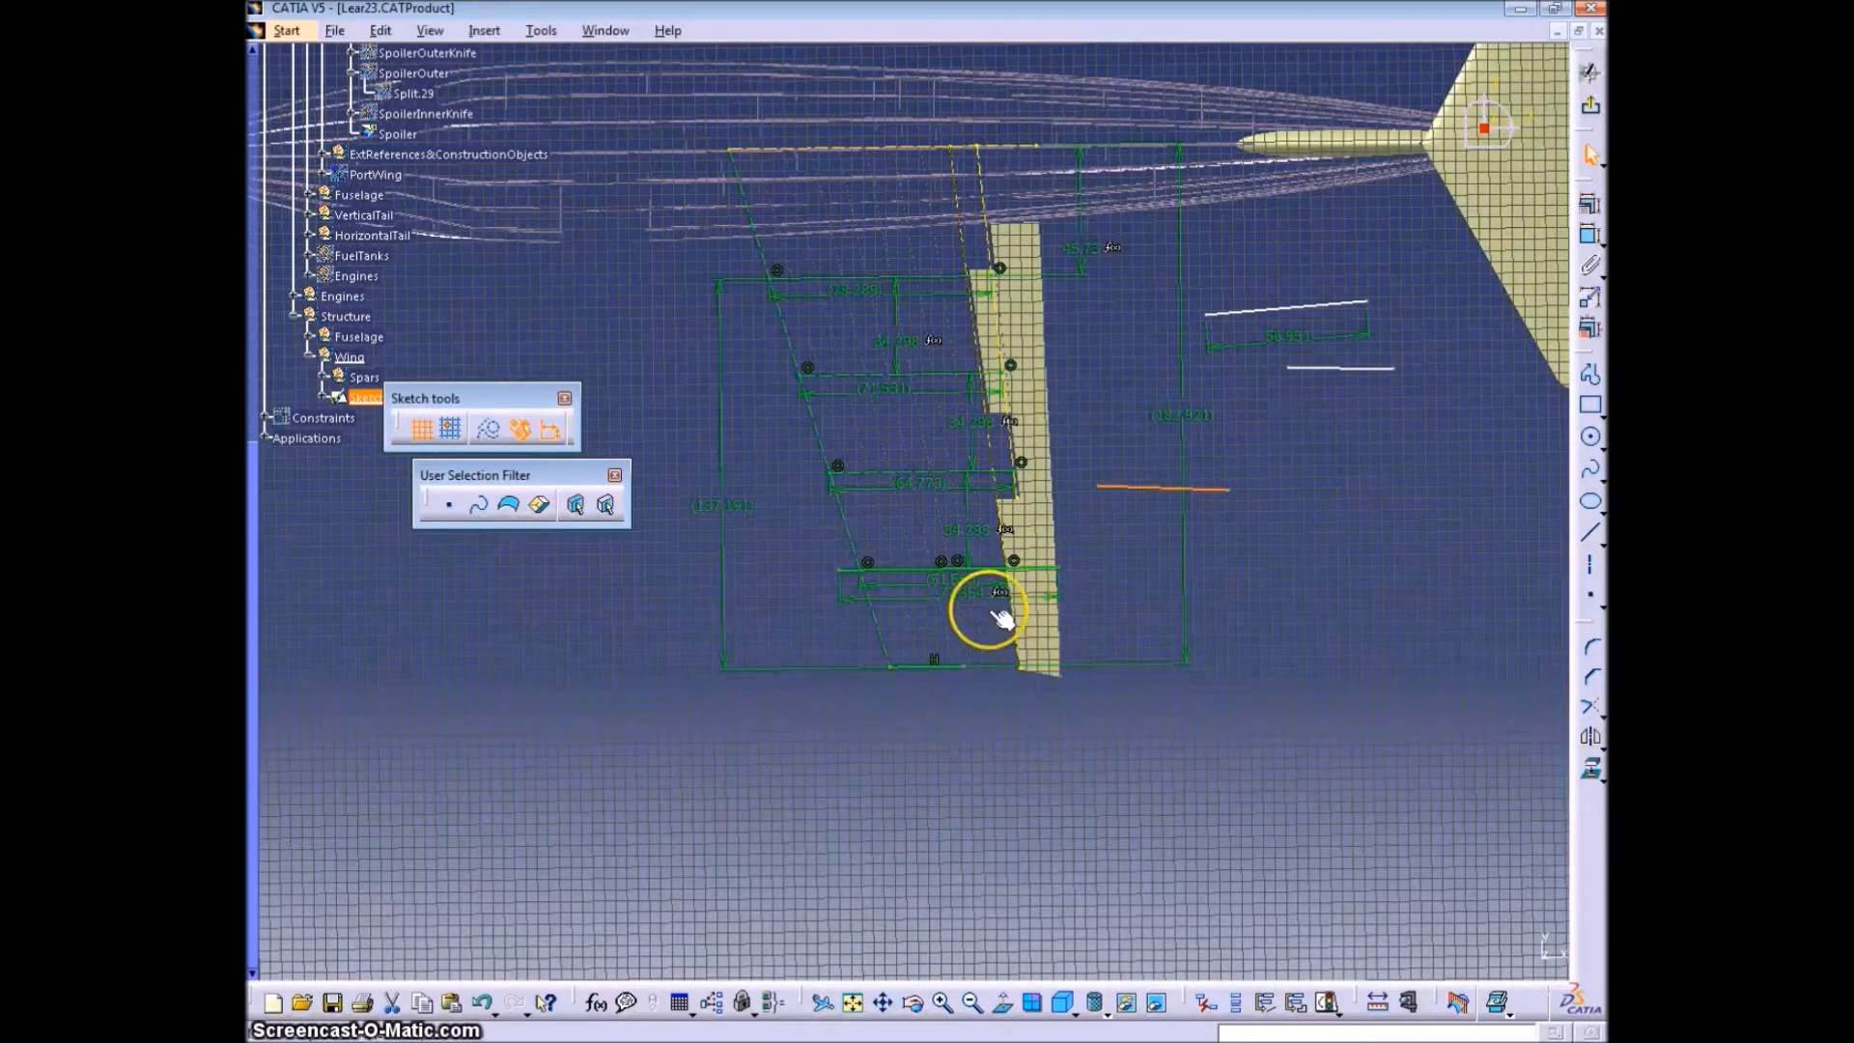
- Delete the length dimensions from the freehand lines and the four chordwise construction lines
{"action": "left_click", "coordinate": [961, 598]}
{"action": "key", "text": "Delete"}
{"action": "left_click", "coordinate": [979, 582]}
{"action": "key", "text": "Delete"}
{"action": "left_click", "coordinate": [912, 486]}
{"action": "key", "text": "Delete"}
{"action": "left_click", "coordinate": [885, 389]}
{"action": "key", "text": "Delete"}
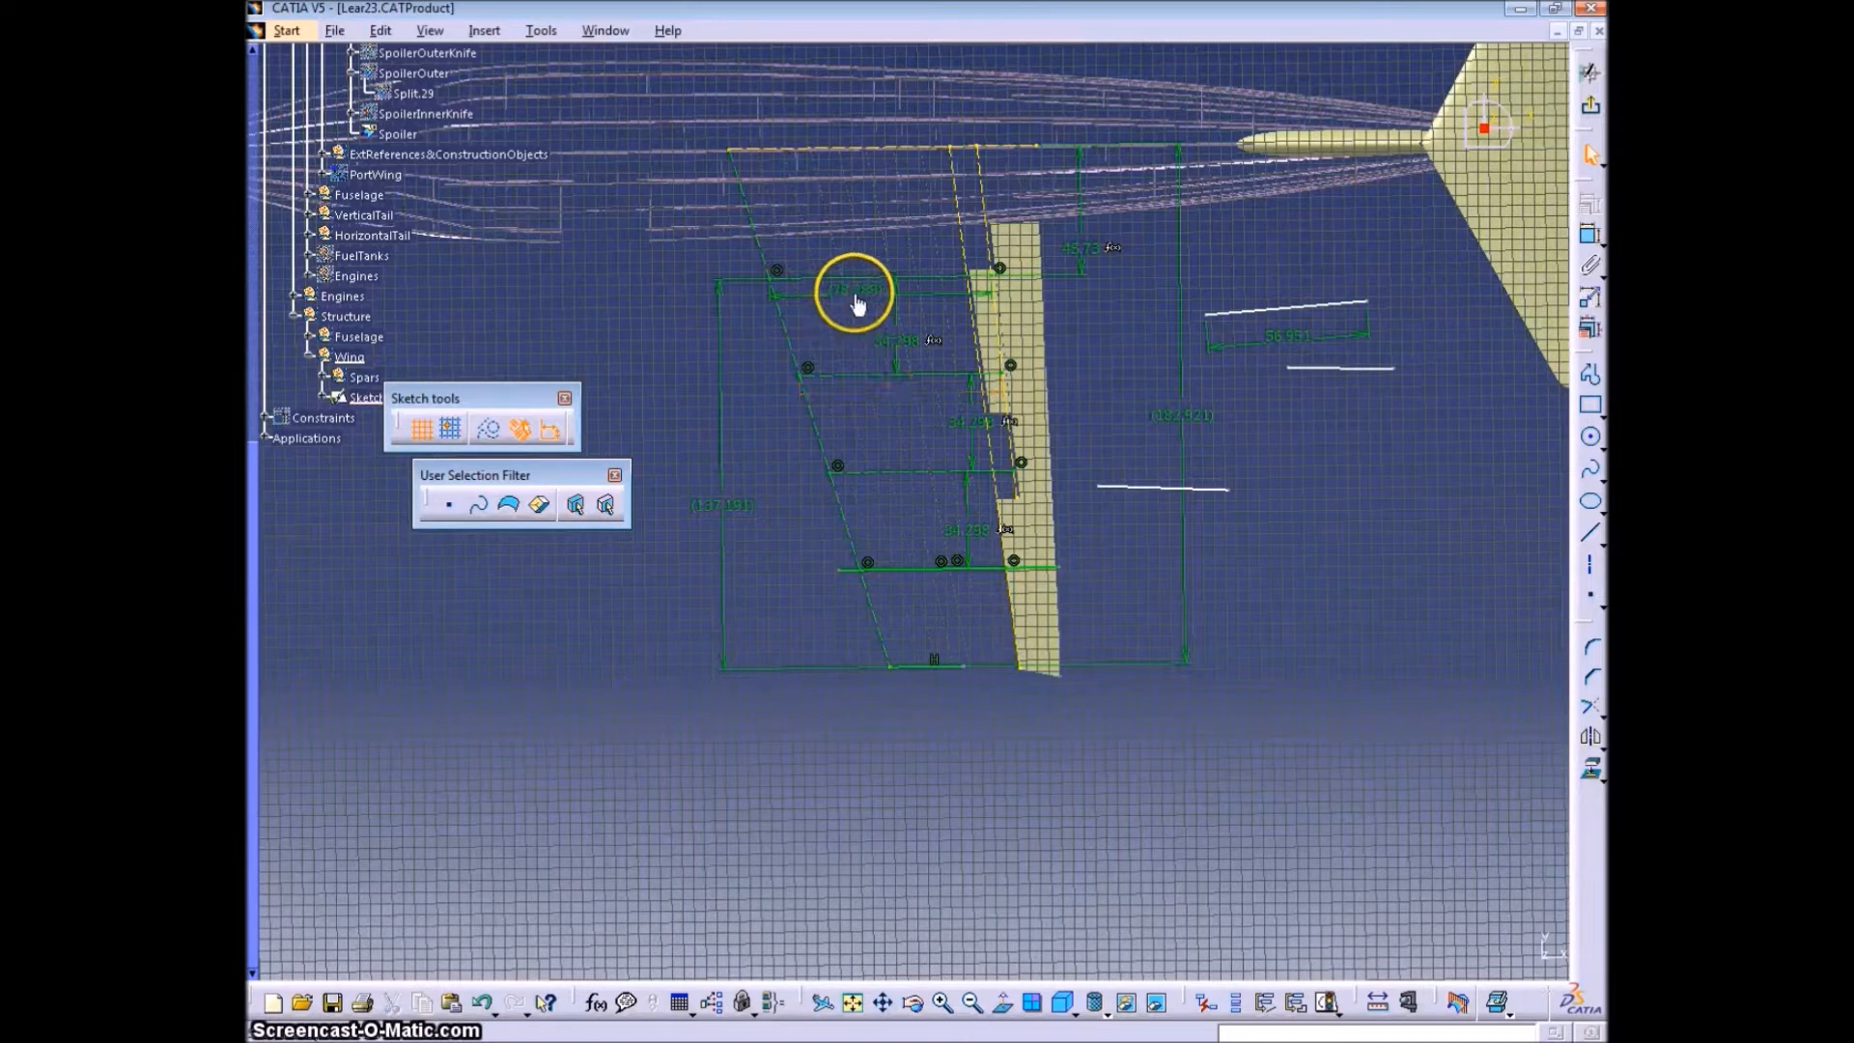
{"action": "key", "text": "Delete"}
{"action": "key", "text": "Delete"}
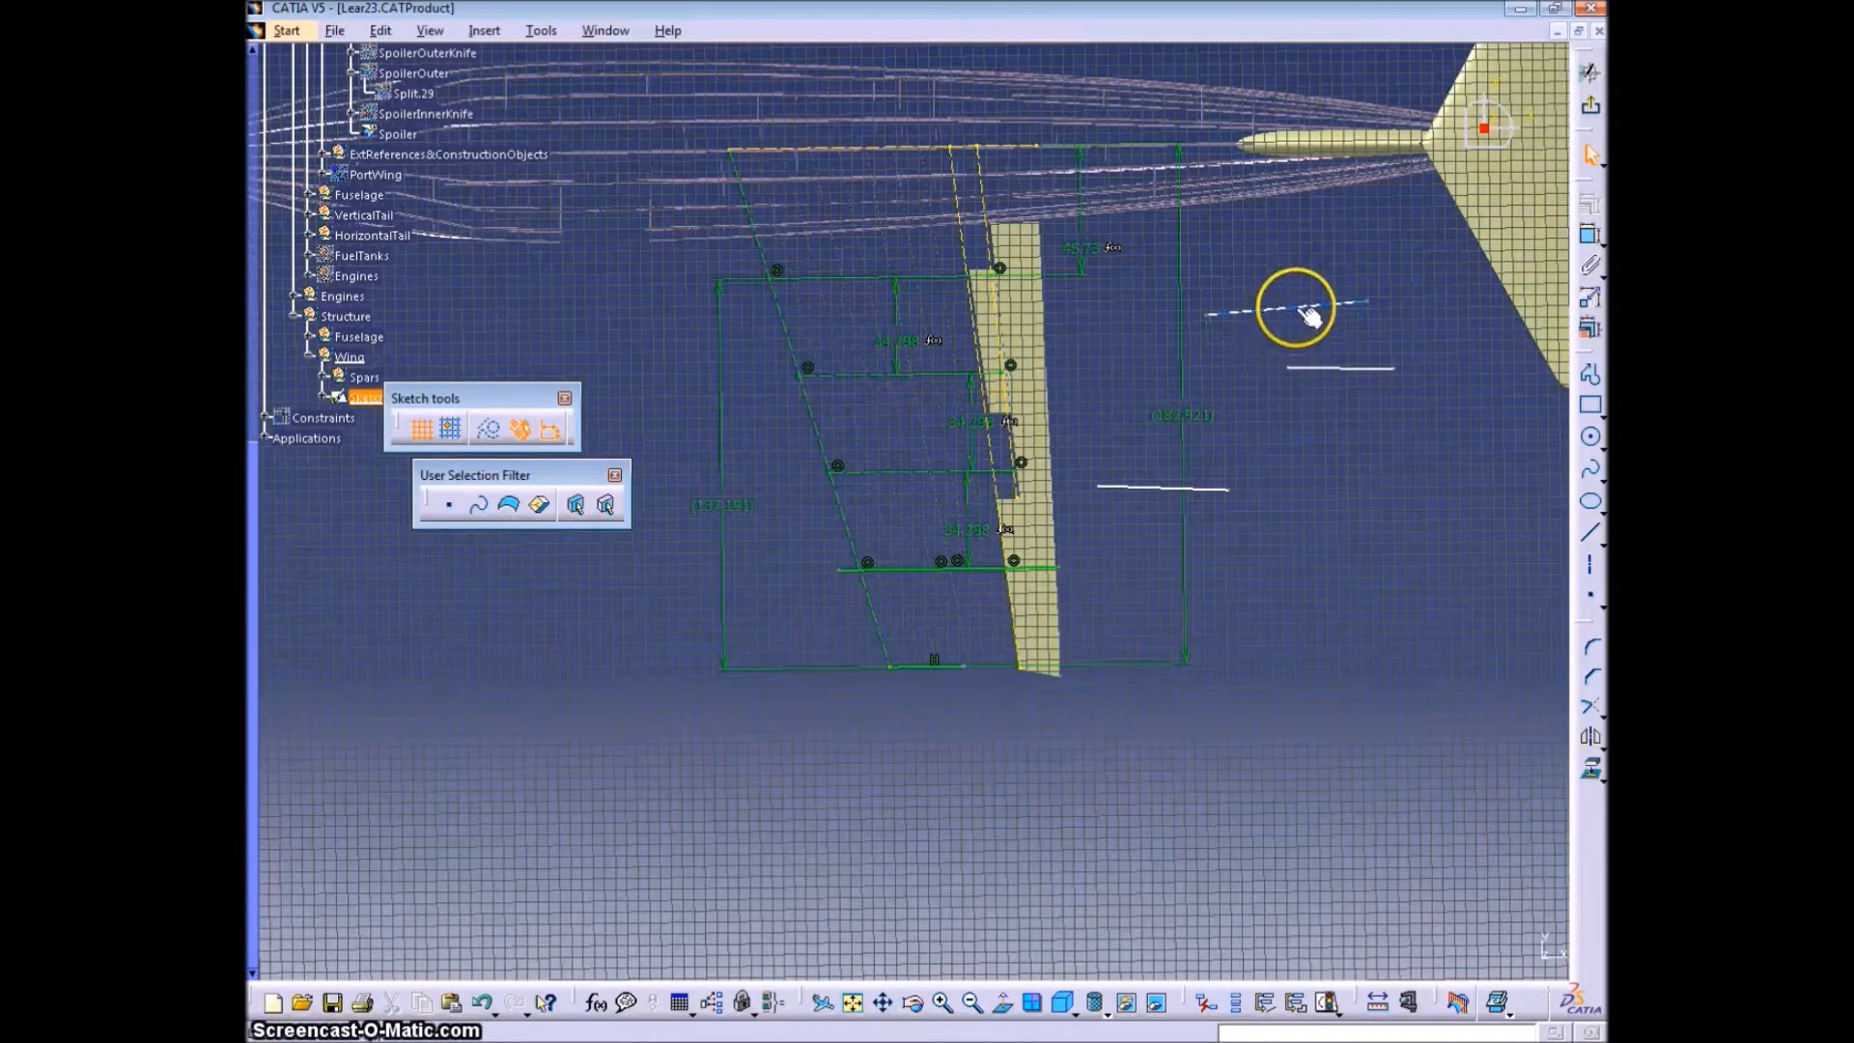
- Make the uppermost freehand line coincident with the construction line nearest the root and extend it past the wing's front and rear edges
{"action": "left_click", "coordinate": [1256, 309]}
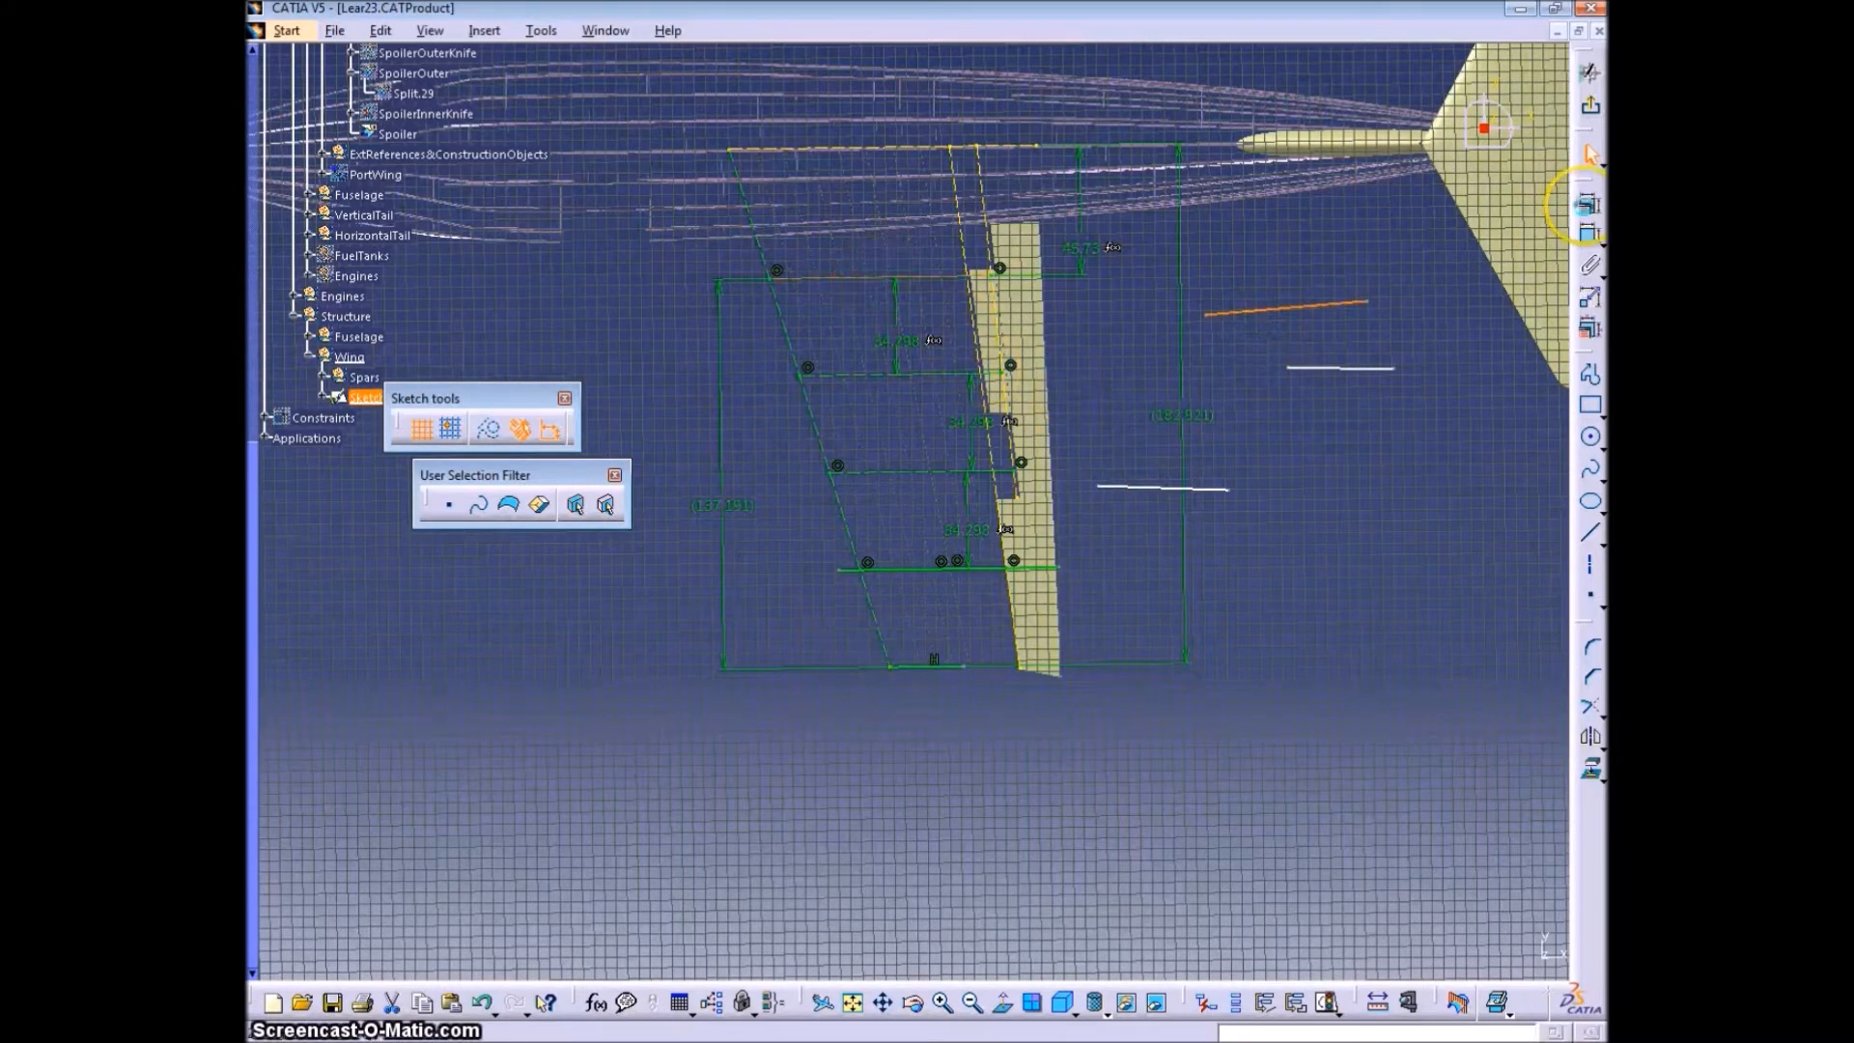
{"action": "right_click", "coordinate": [1388, 311]}
{"action": "left_click", "coordinate": [1449, 419]}
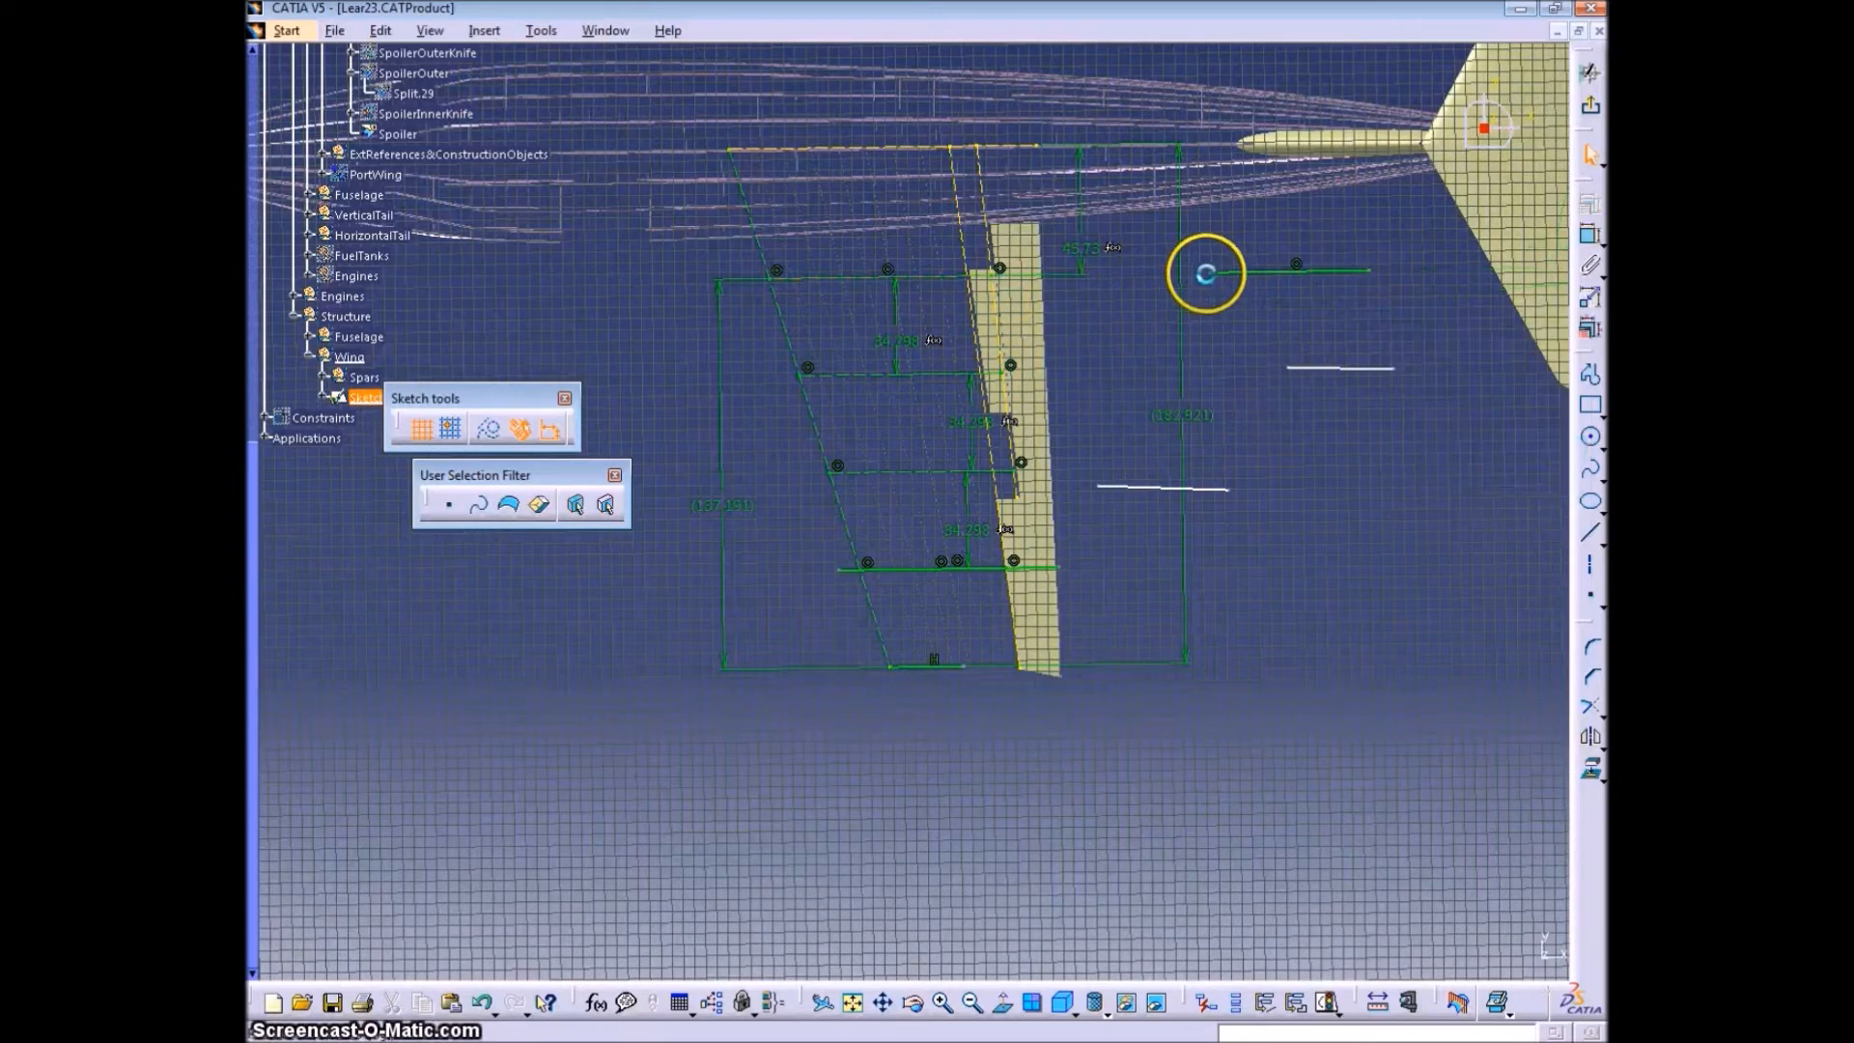
{"action": "left_click_drag", "start_coordinate": [1384, 280], "coordinate": [1060, 300]}
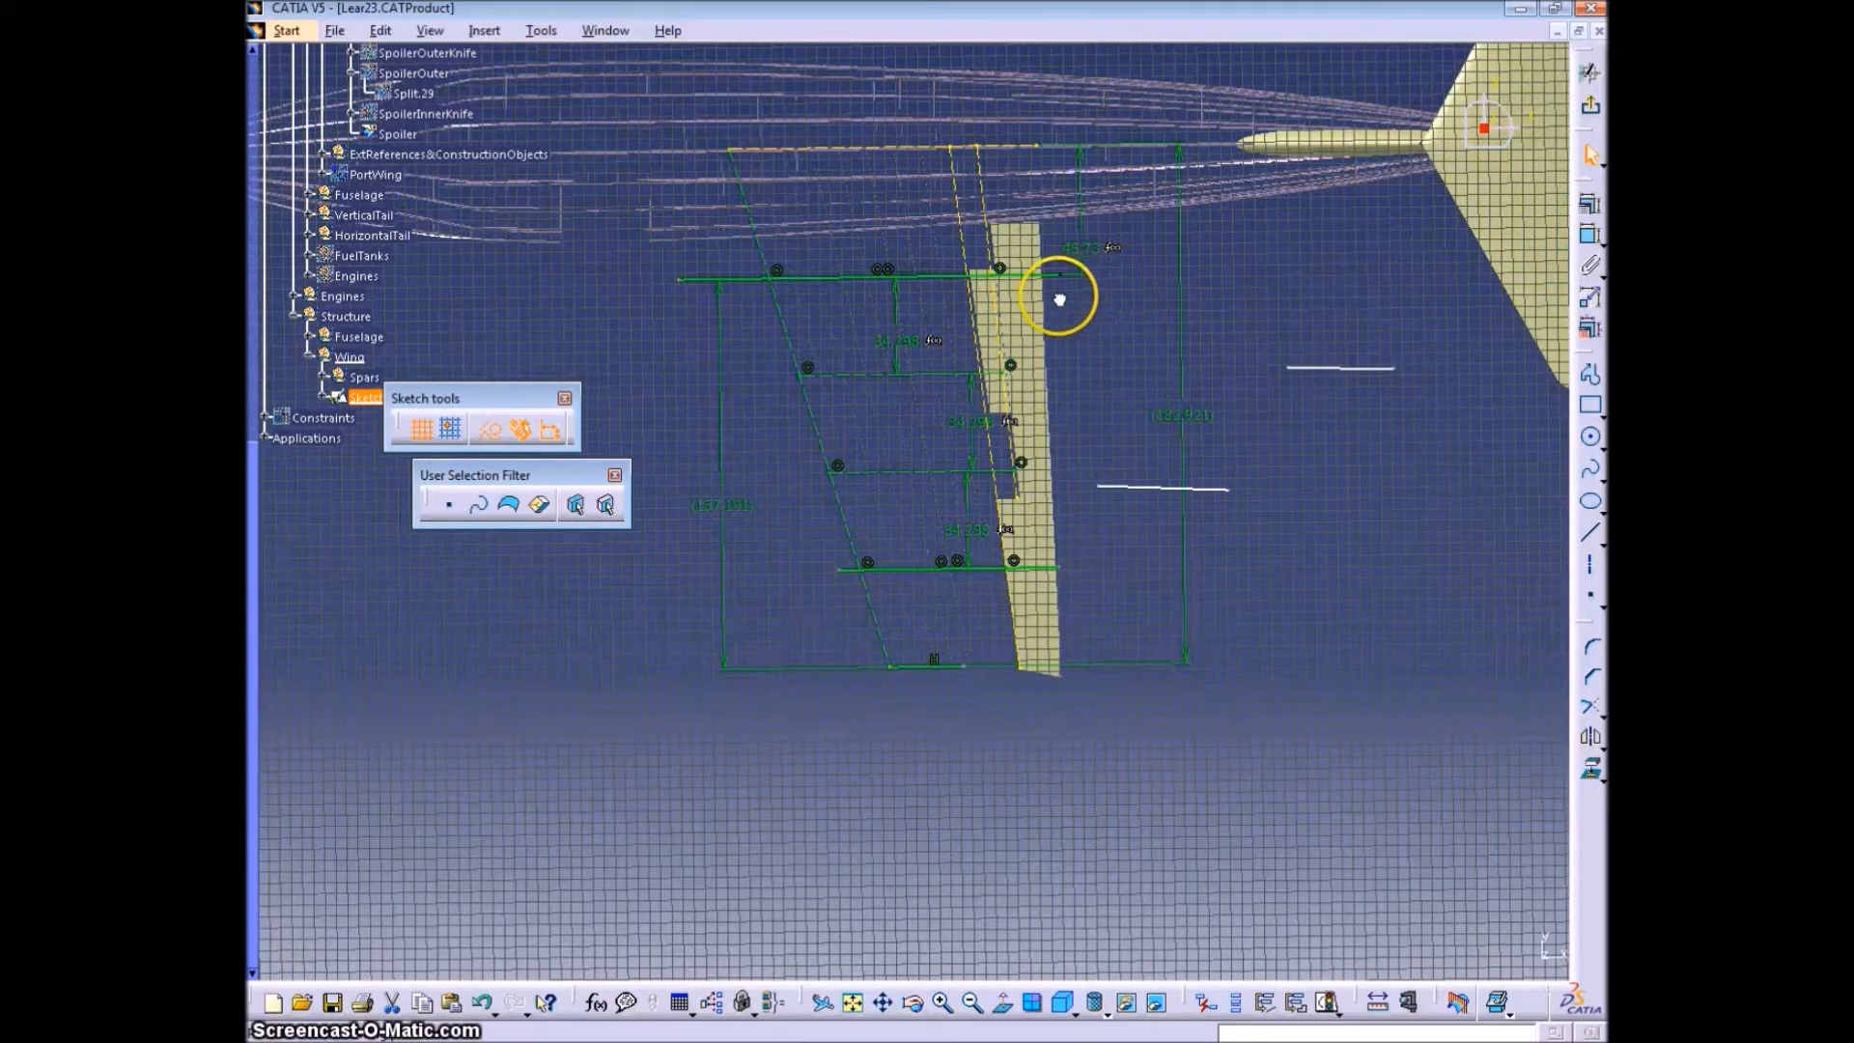
- Make the two remaining freehand lines coincident with the second and third chordwise construction lines and extend them across the wing
{"action": "left_click", "coordinate": [1582, 244]}
{"action": "right_click", "coordinate": [1319, 428]}
{"action": "left_click", "coordinate": [1376, 563]}
{"action": "left_click", "coordinate": [1154, 488]}
{"action": "left_click", "coordinate": [953, 470], "text": "ctrl"}
{"action": "right_click", "coordinate": [1371, 492]}
{"action": "left_click", "coordinate": [1378, 656]}
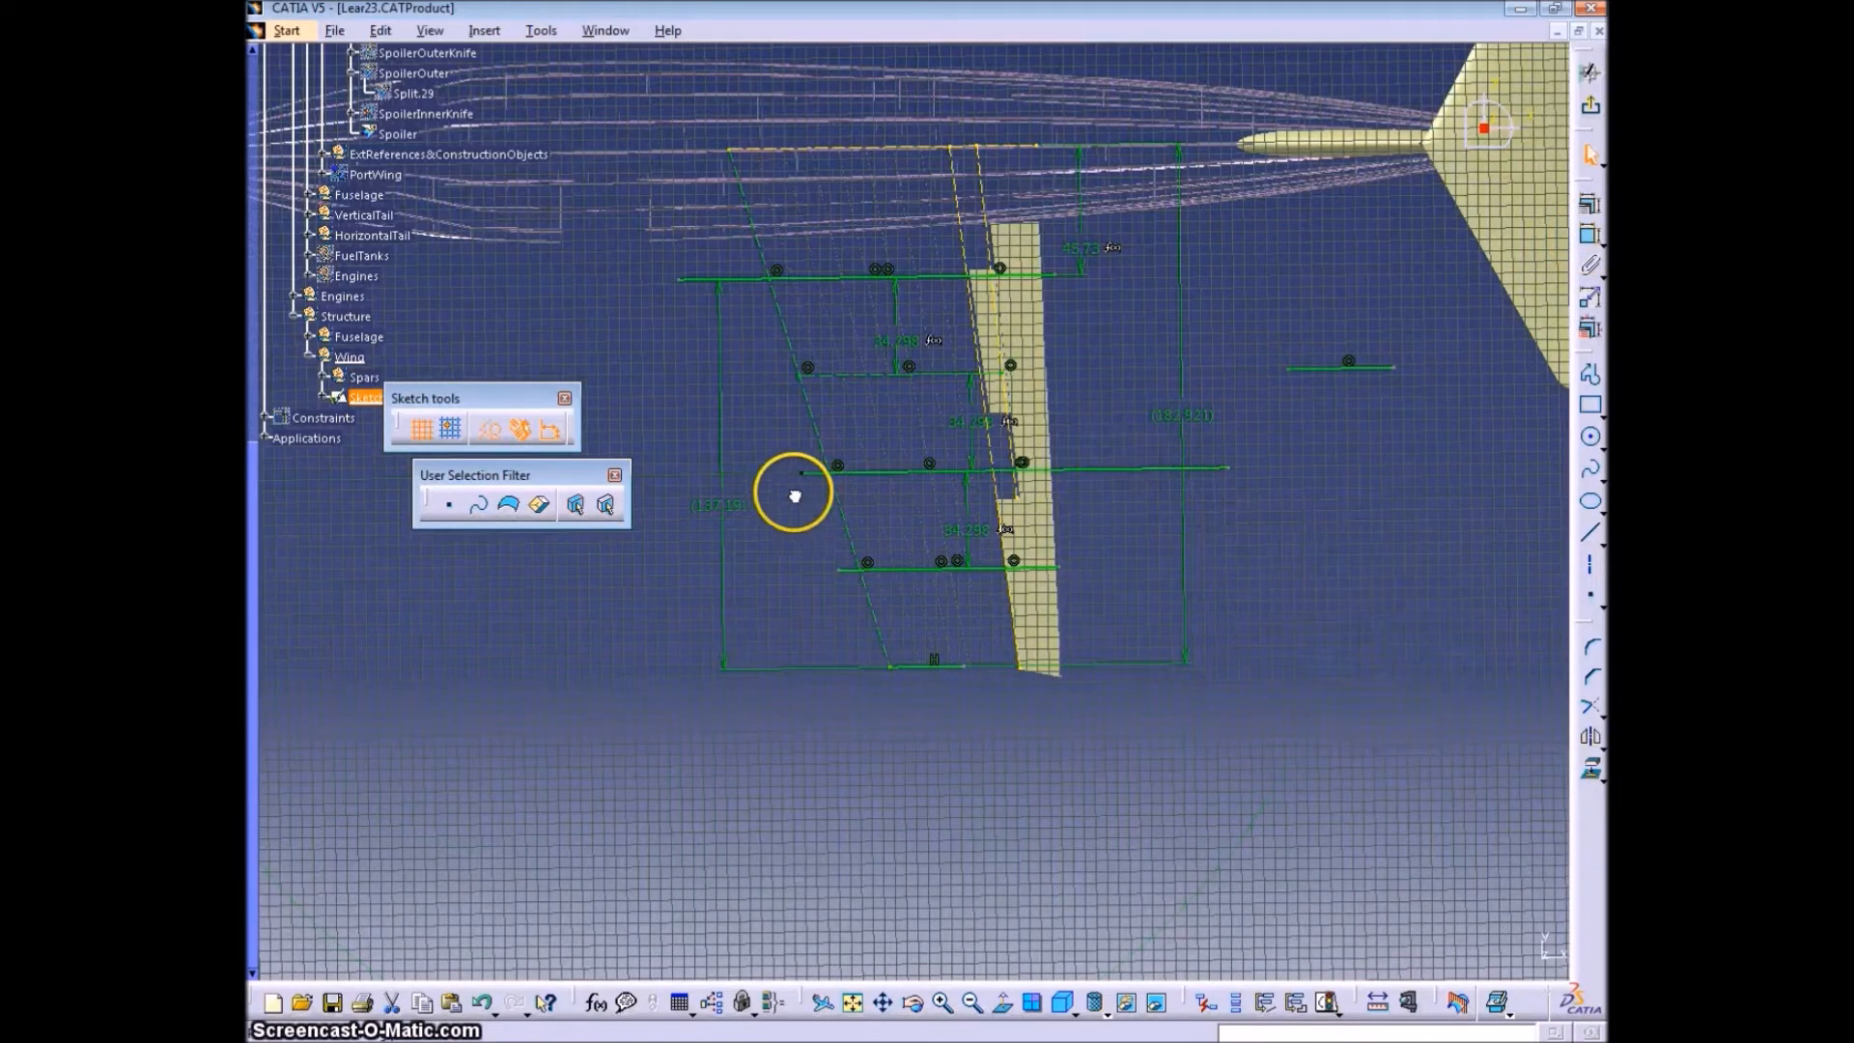
{"action": "left_click_drag", "start_coordinate": [1355, 367], "coordinate": [759, 376]}
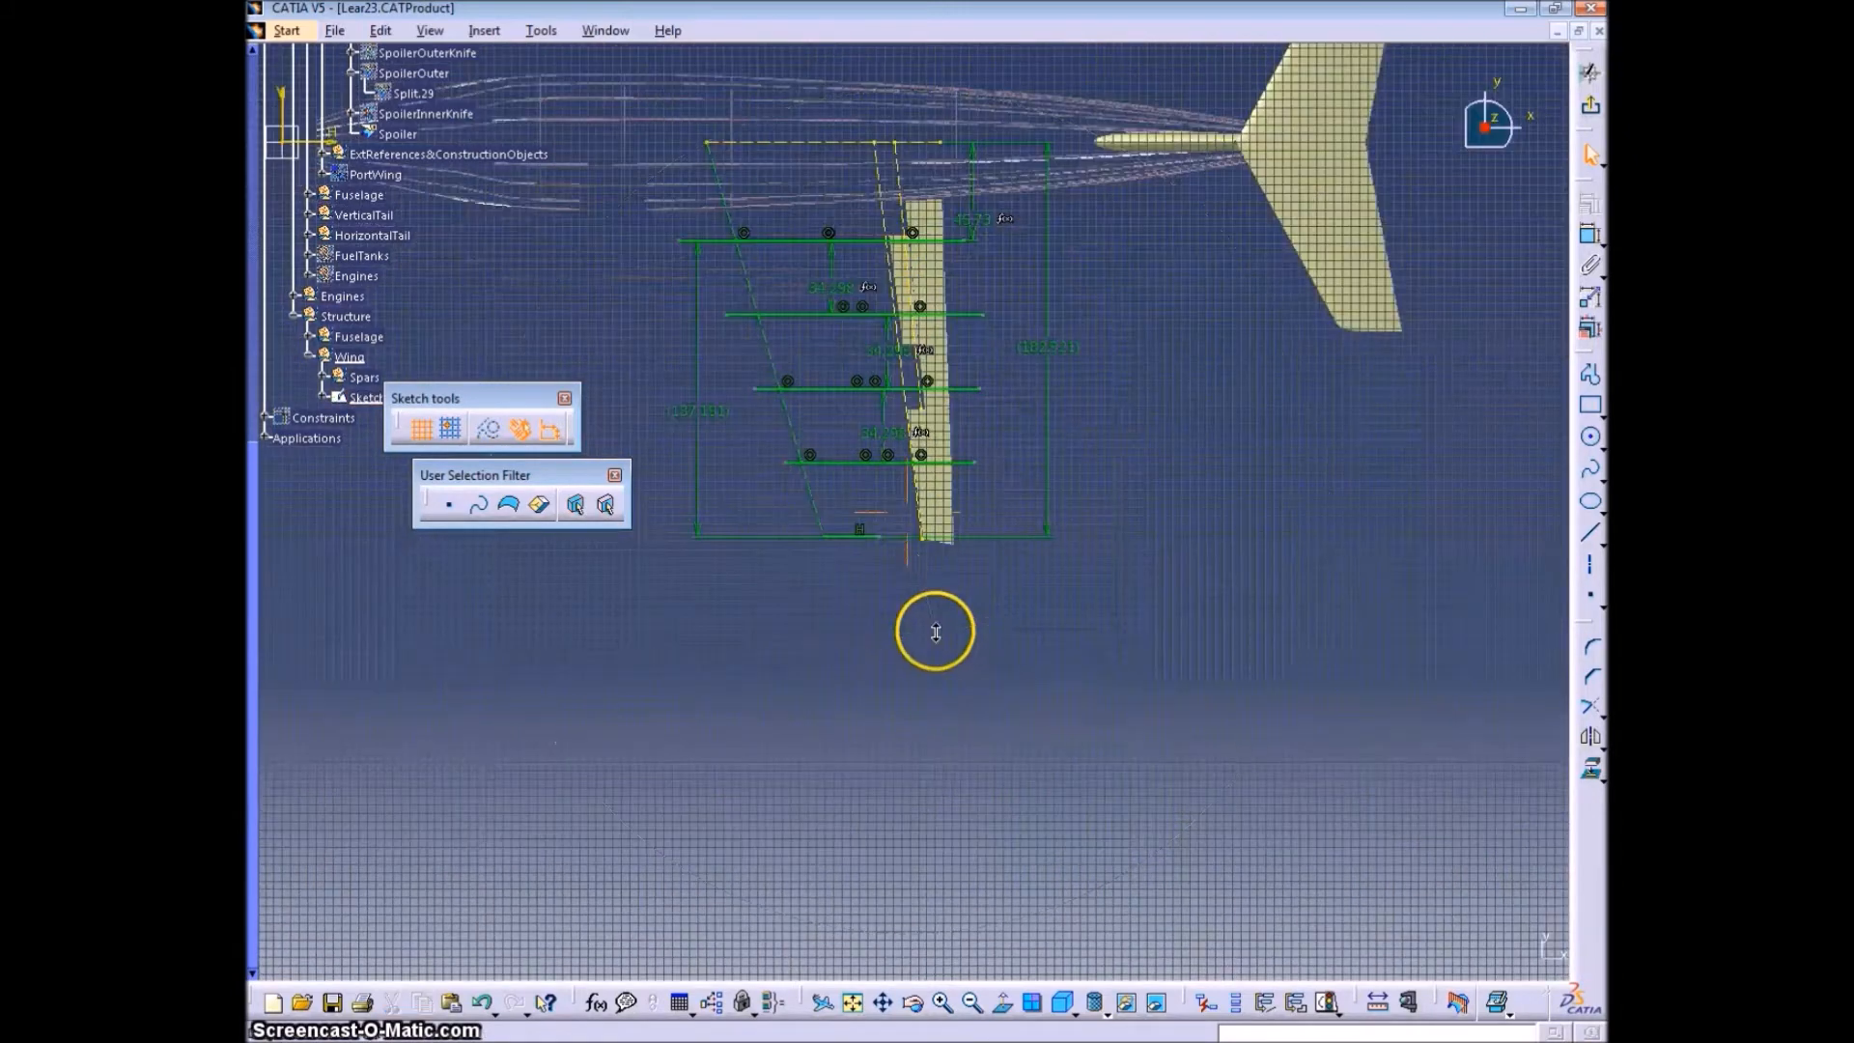
- Exit the wing structure sketch and show the hidden PortWing surface
{"action": "middle_click_drag", "start_coordinate": [935, 633], "coordinate": [932, 680]}
{"action": "left_click", "coordinate": [852, 610]}
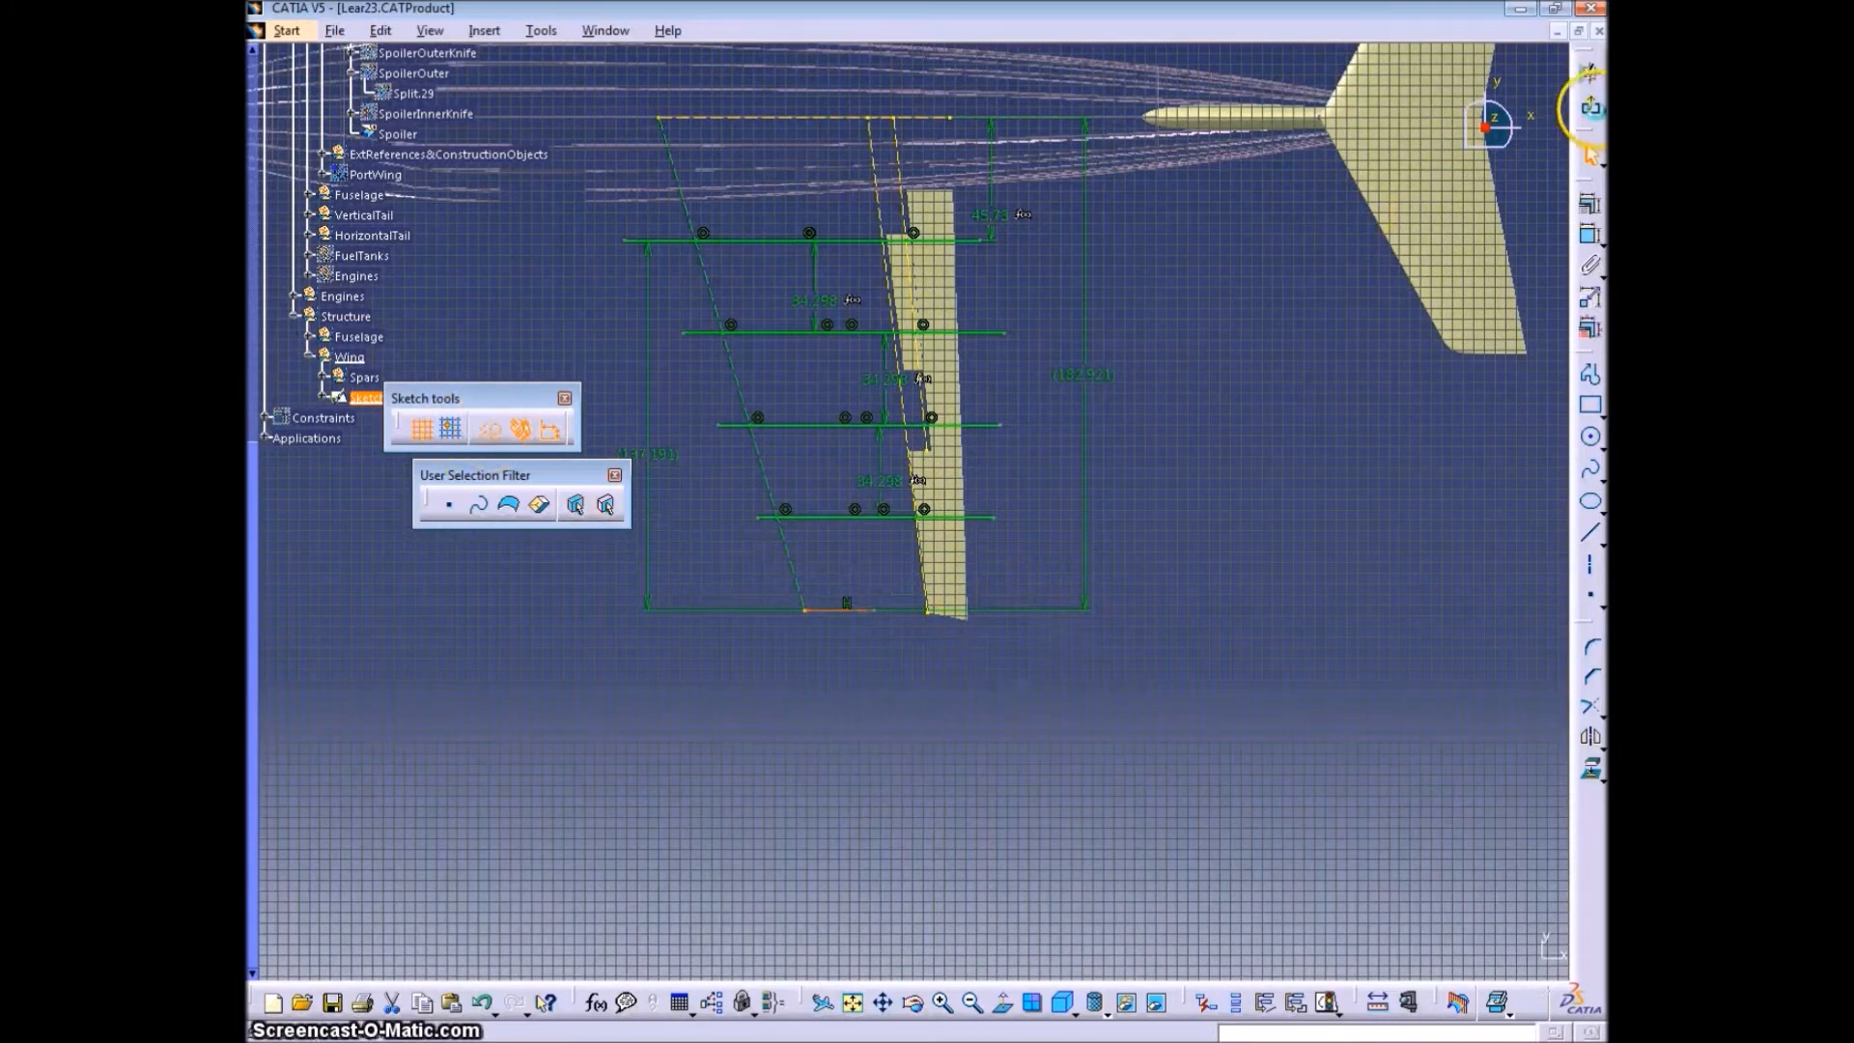
{"action": "left_click", "coordinate": [1590, 73]}
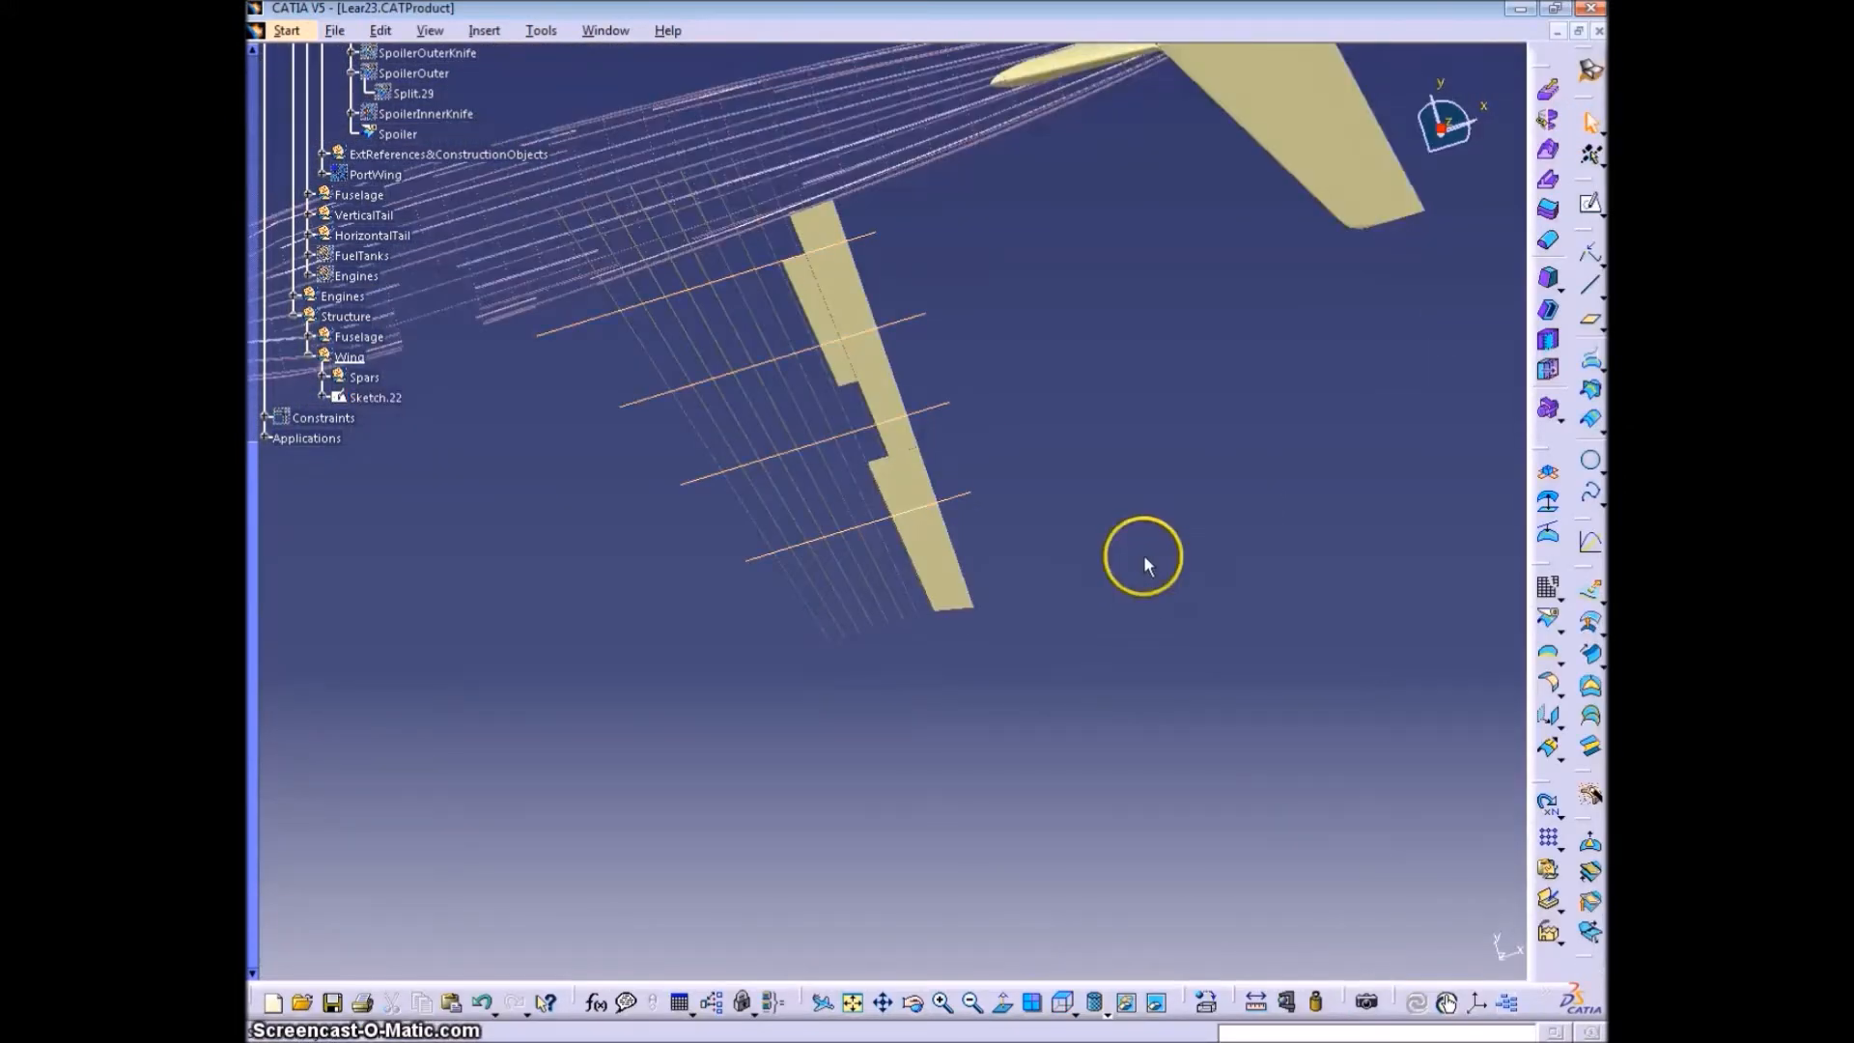
{"action": "right_click", "coordinate": [371, 174]}
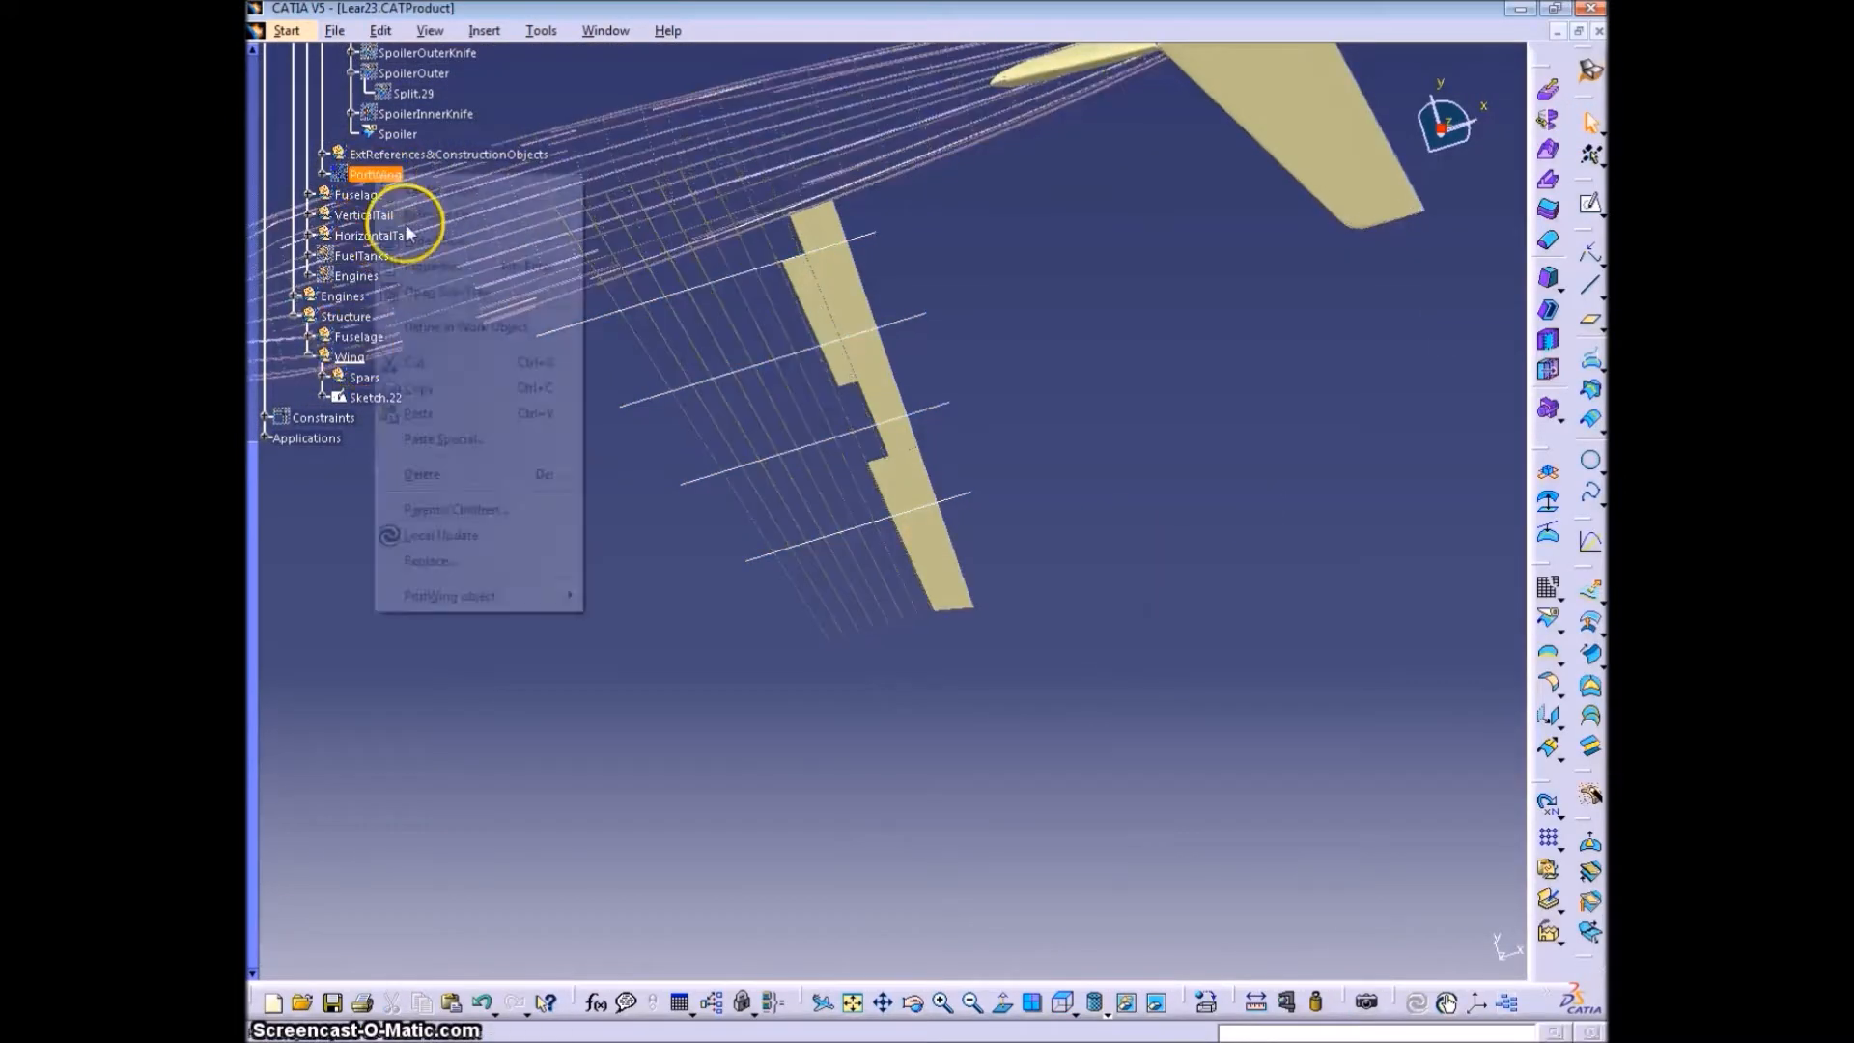
{"action": "left_click", "coordinate": [444, 241]}
{"action": "middle_click_drag", "start_coordinate": [445, 242], "coordinate": [966, 498]}
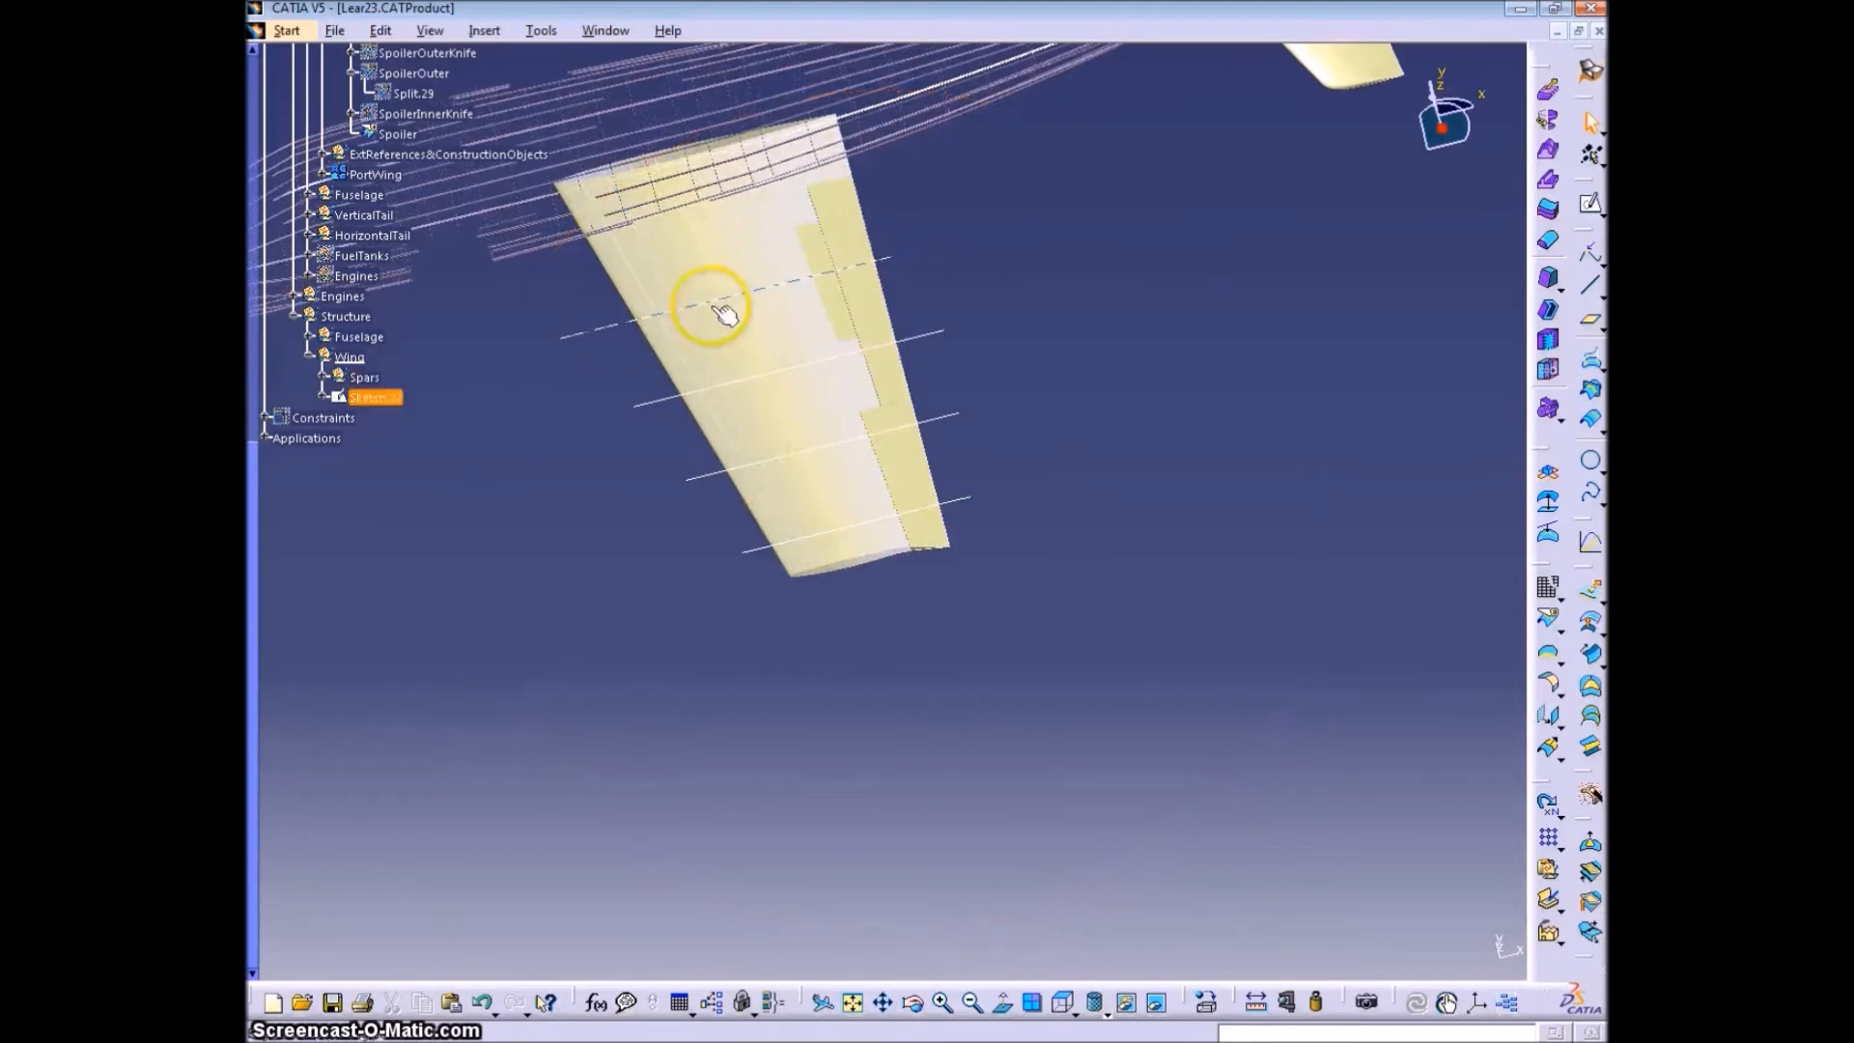
- Project Sketch.22 onto PortWing along a direction with Nearest solution turned off, keeping all the sub-elements
{"action": "left_click", "coordinate": [1592, 389]}
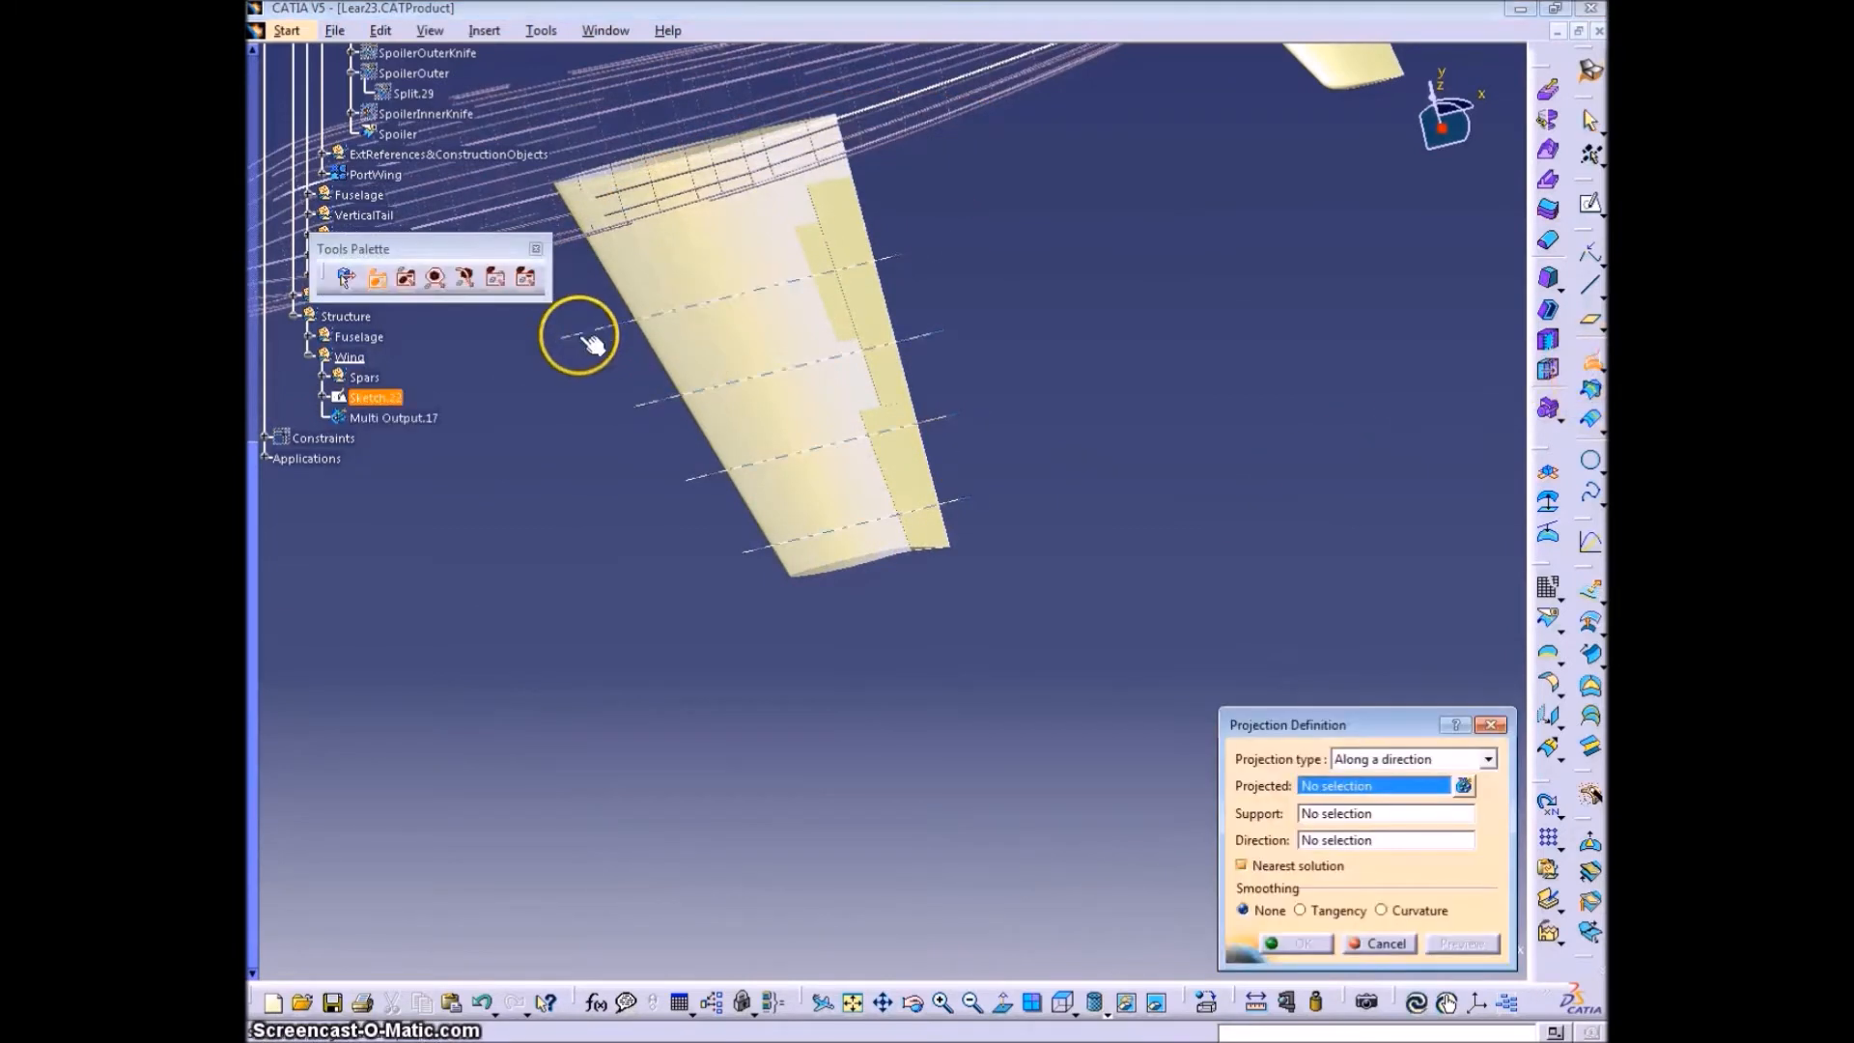
{"action": "left_click", "coordinate": [576, 333]}
{"action": "left_click", "coordinate": [382, 172]}
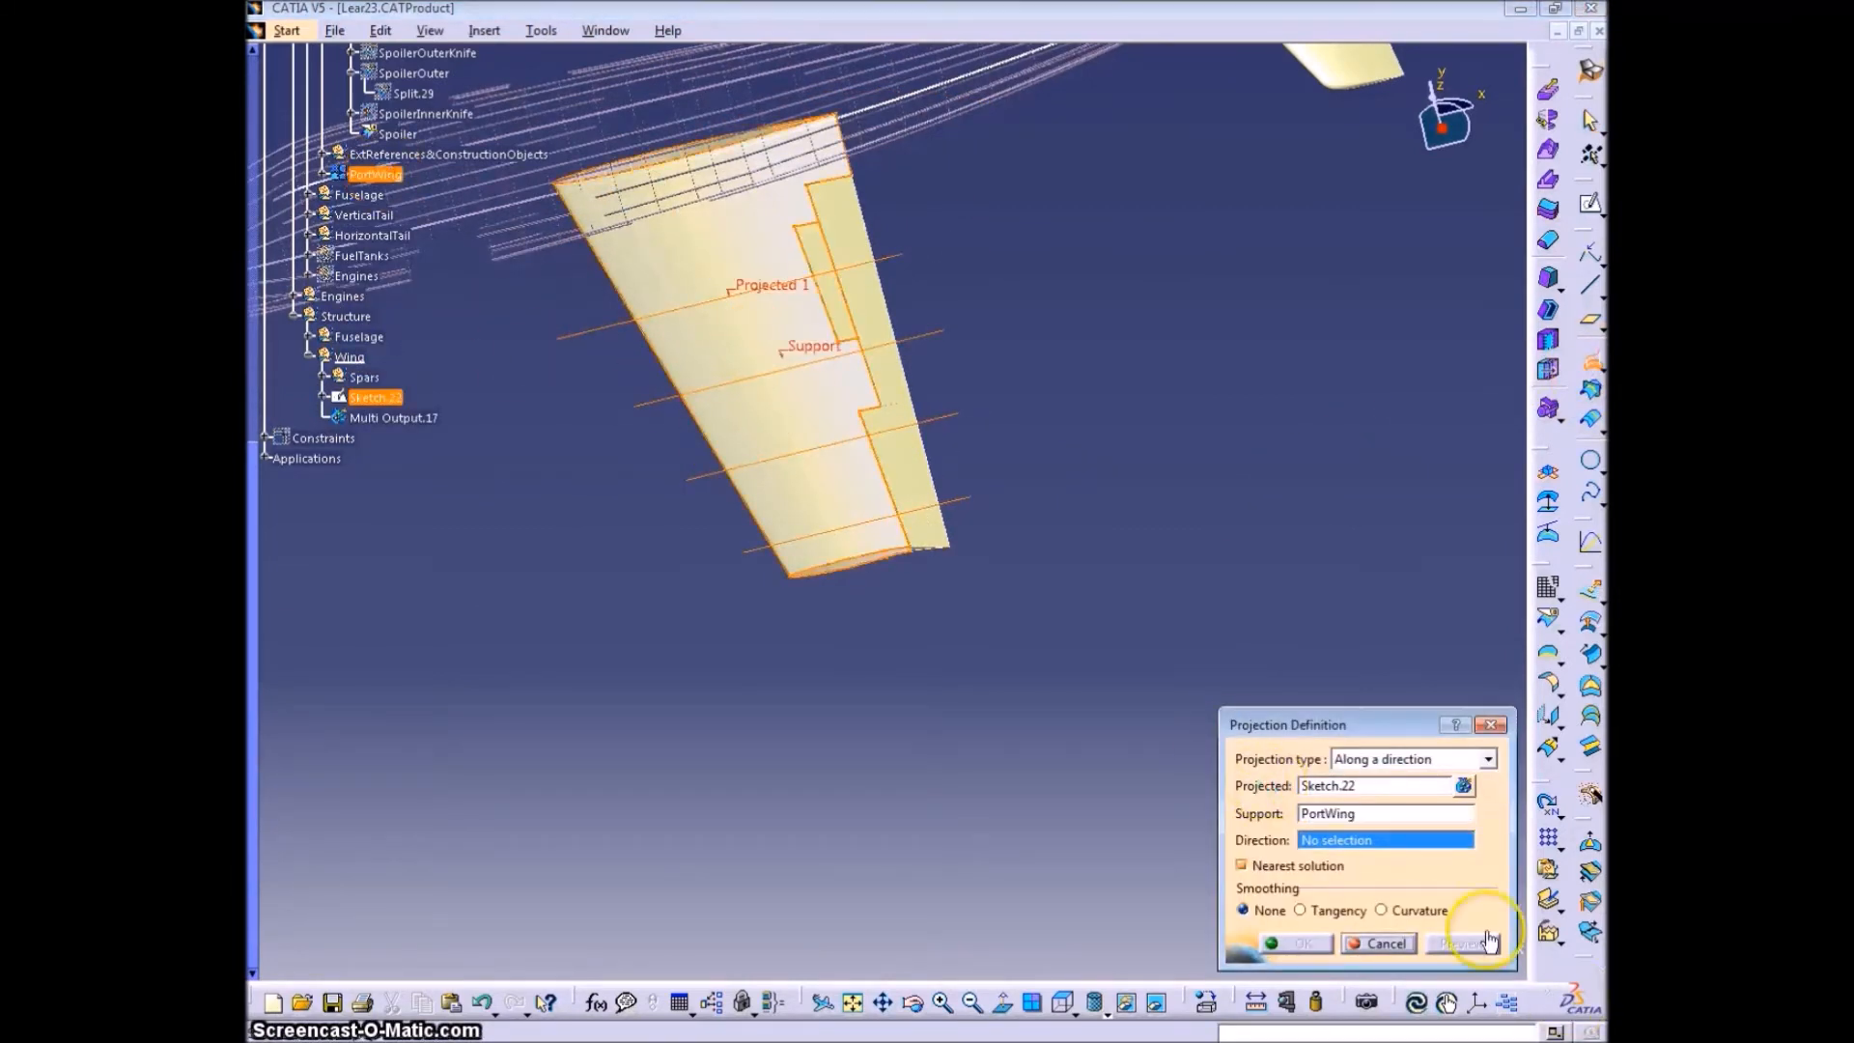
{"action": "right_click", "coordinate": [1325, 844]}
{"action": "left_click", "coordinate": [1390, 722]}
{"action": "left_click", "coordinate": [1242, 866]}
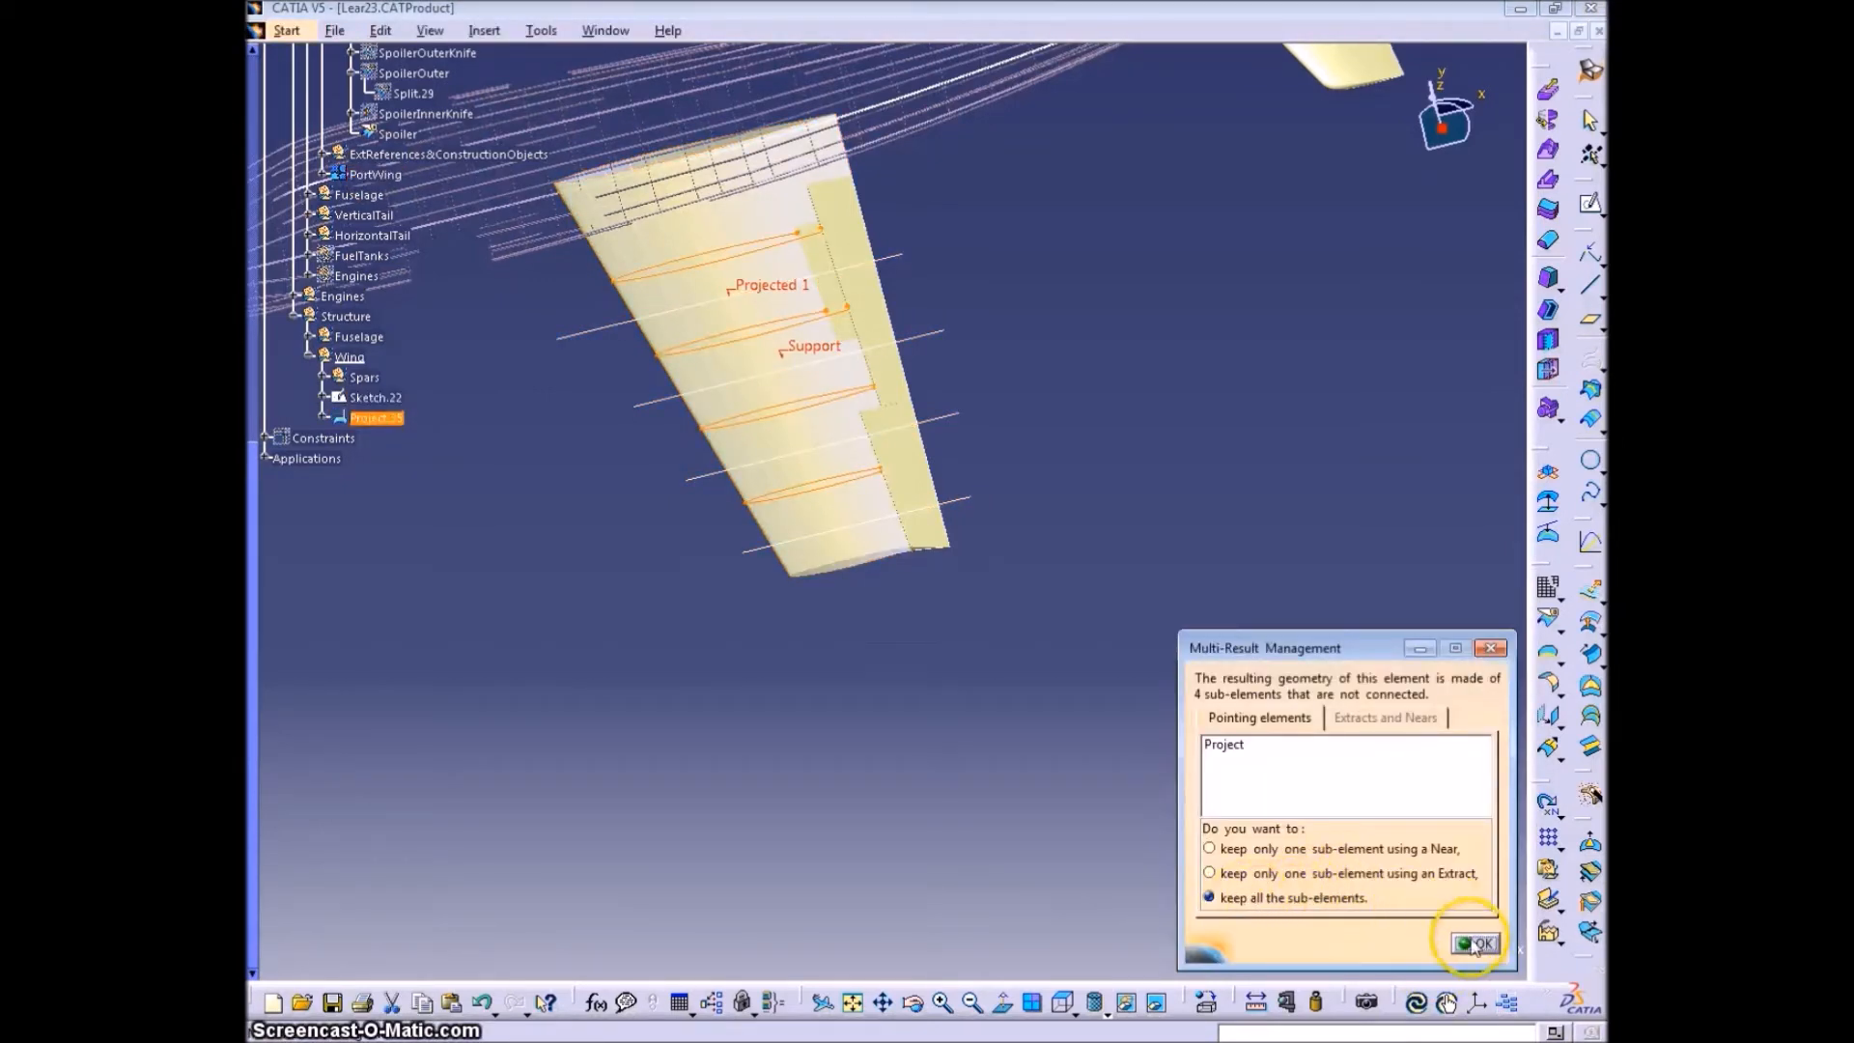
{"action": "left_click", "coordinate": [1475, 946]}
- Create a point-to-point line closing the spoiler cutout gap in the second projected rib curve from the root
{"action": "middle_click_drag", "start_coordinate": [1063, 790], "coordinate": [1079, 537]}
{"action": "middle_click_drag", "start_coordinate": [1171, 642], "coordinate": [975, 534]}
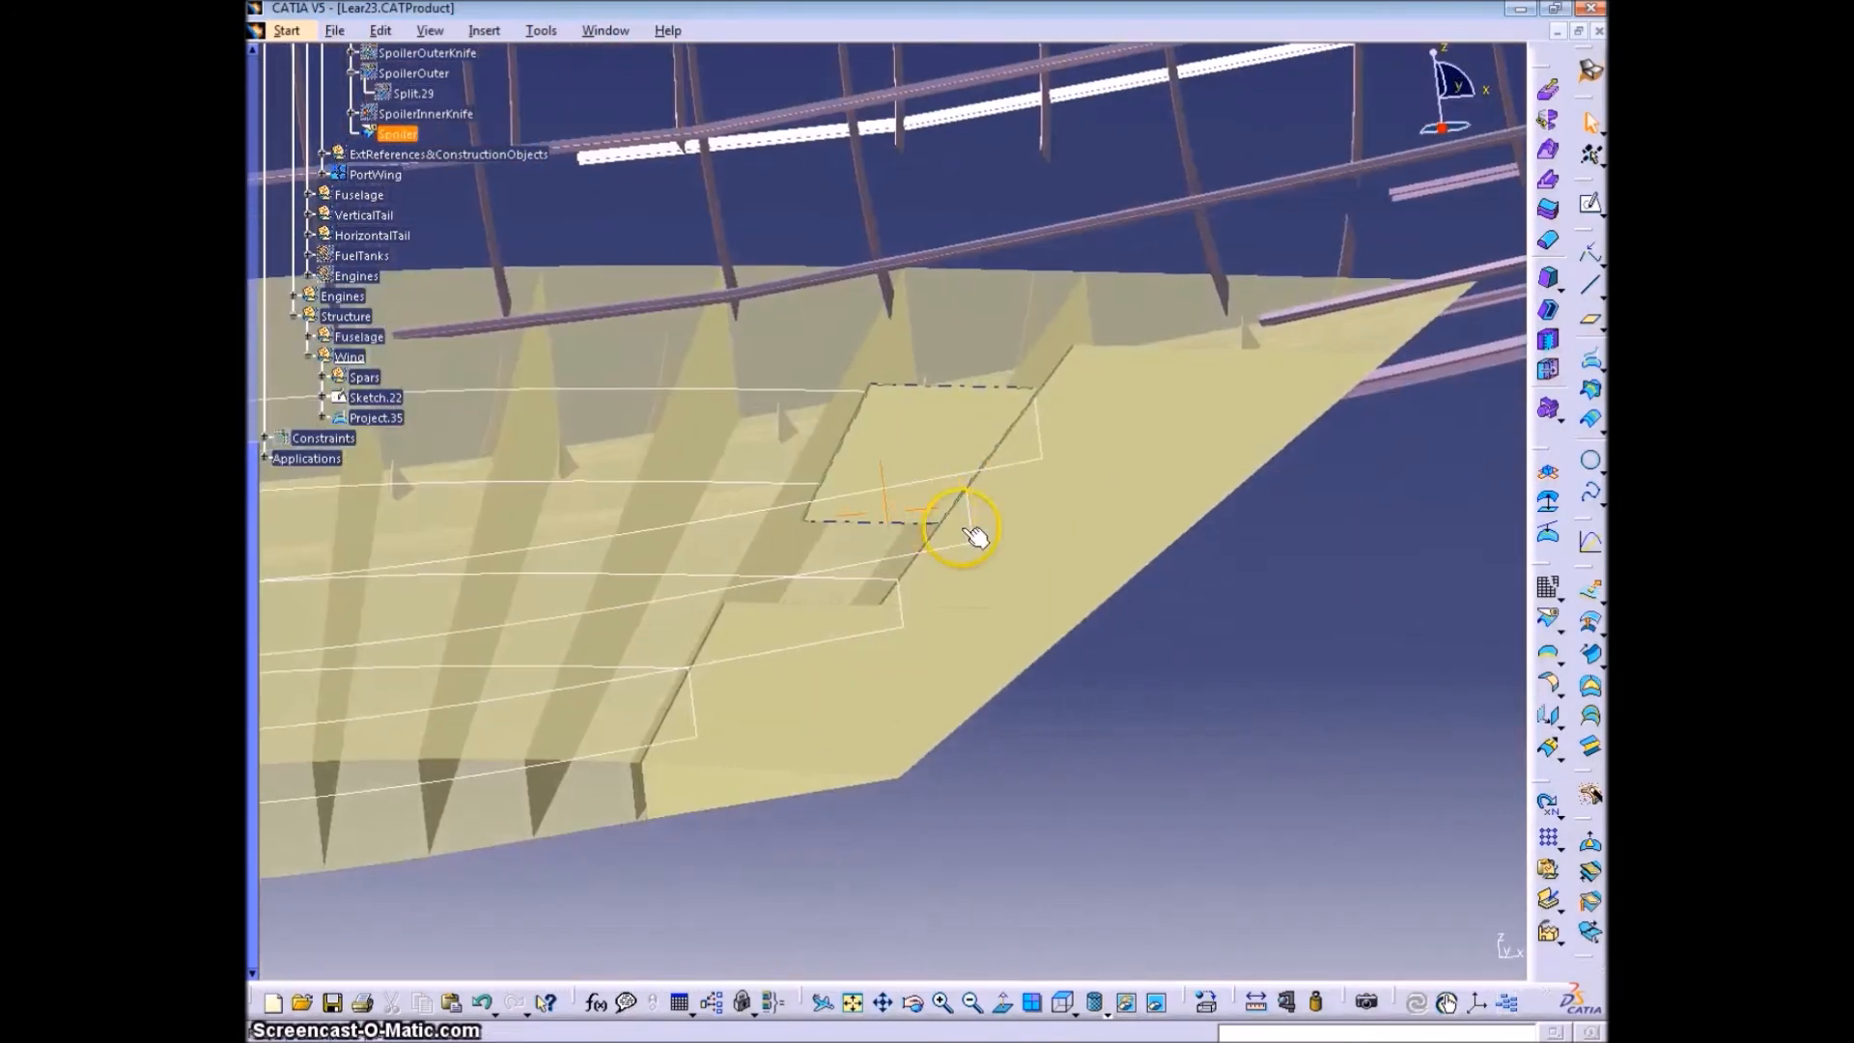
{"action": "left_click", "coordinate": [1592, 292]}
{"action": "scroll", "coordinate": [1014, 567], "scroll_direction": "up", "scroll_amount": 6}
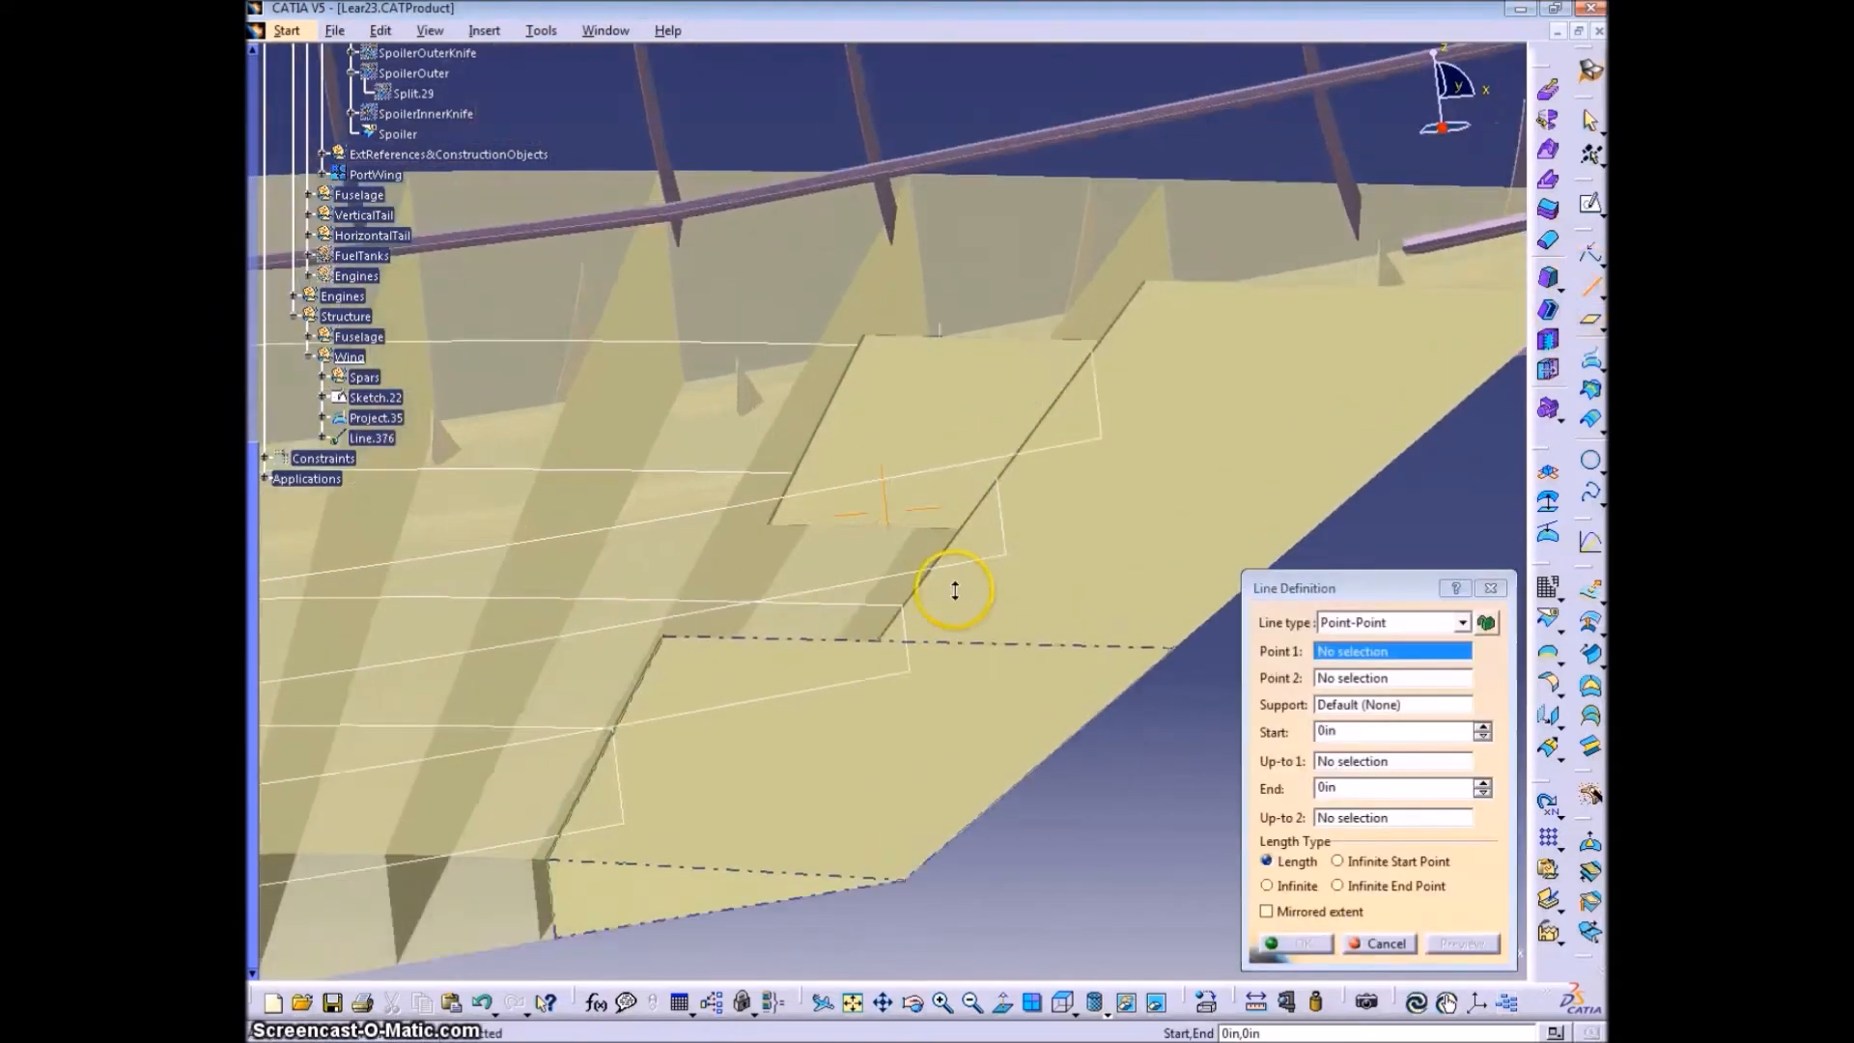
{"action": "left_click", "coordinate": [538, 366]}
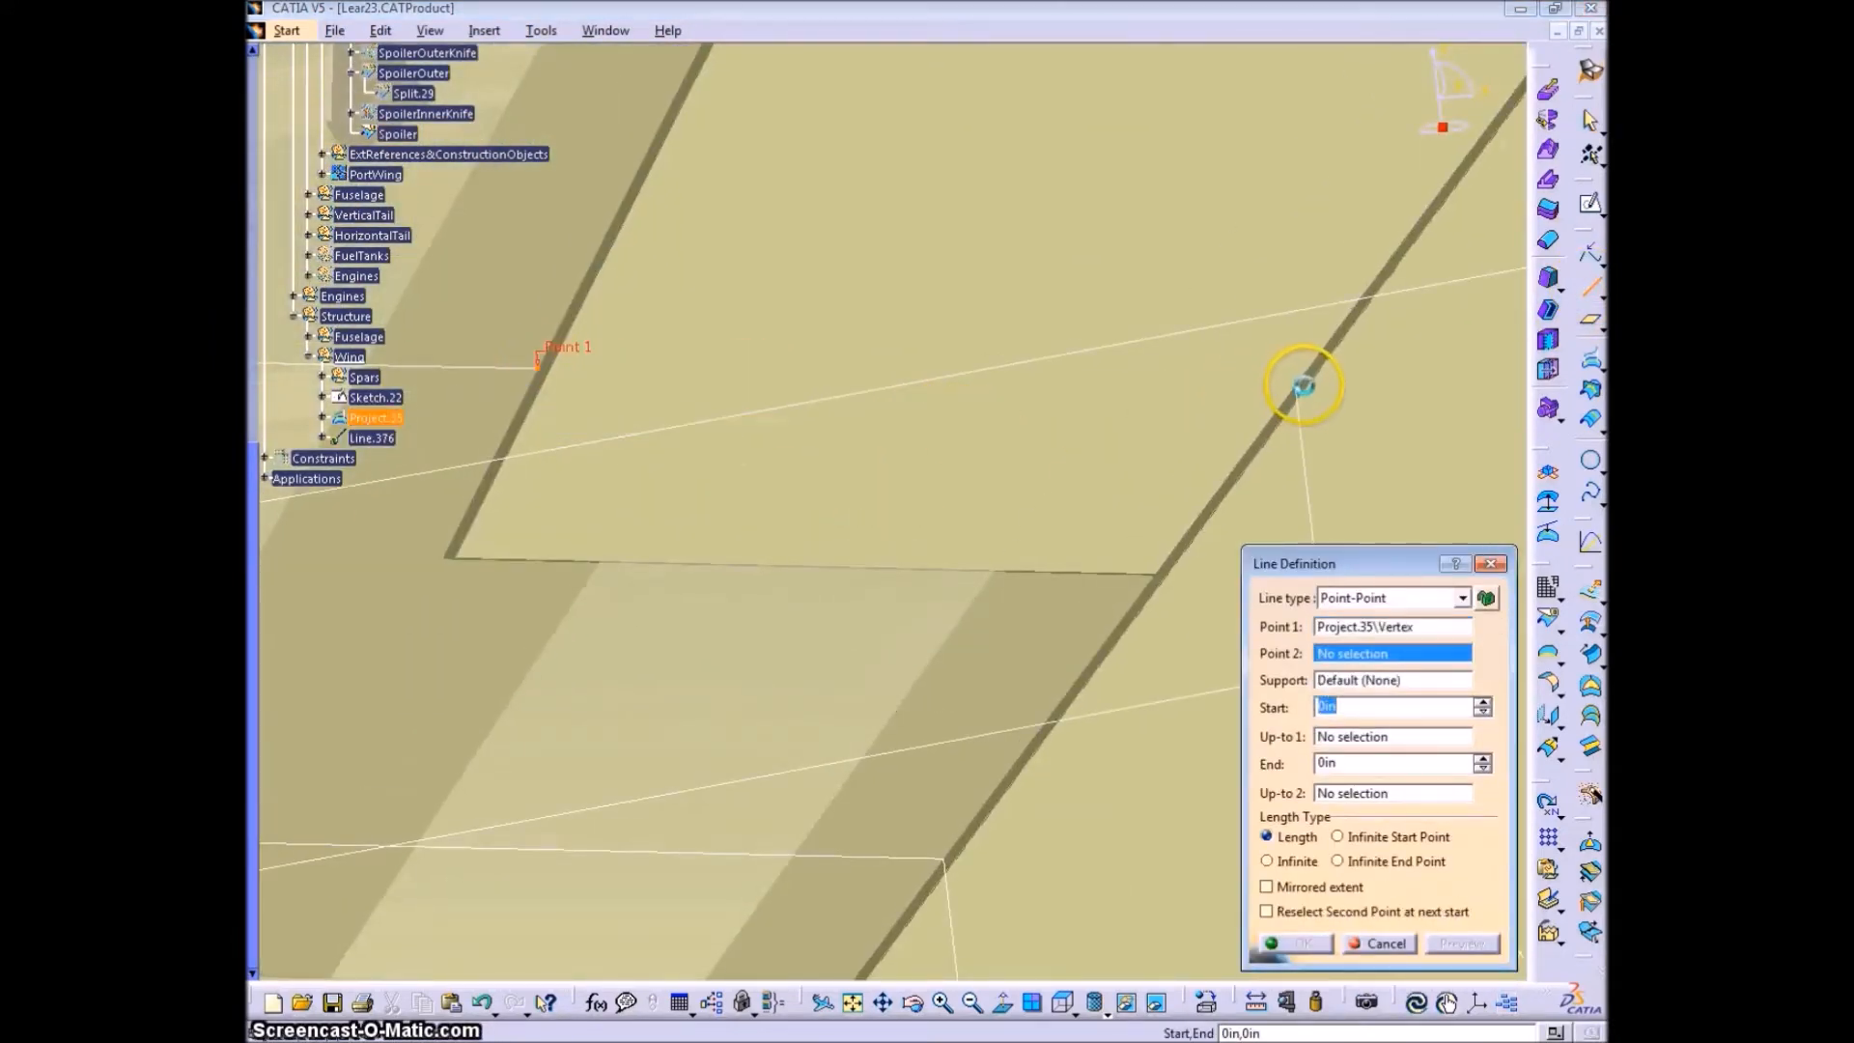
{"action": "left_click", "coordinate": [1295, 387]}
{"action": "middle_click_drag", "start_coordinate": [1237, 273], "coordinate": [1246, 416]}
{"action": "left_click", "coordinate": [1308, 941]}
- Create a point-to-point line closing the spoiler cutout gap in the projected rib curve nearest the root
{"action": "middle_click_drag", "start_coordinate": [1034, 232], "coordinate": [1022, 379]}
{"action": "left_click", "coordinate": [818, 319]}
{"action": "left_click", "coordinate": [1302, 324]}
{"action": "left_click", "coordinate": [1287, 944]}
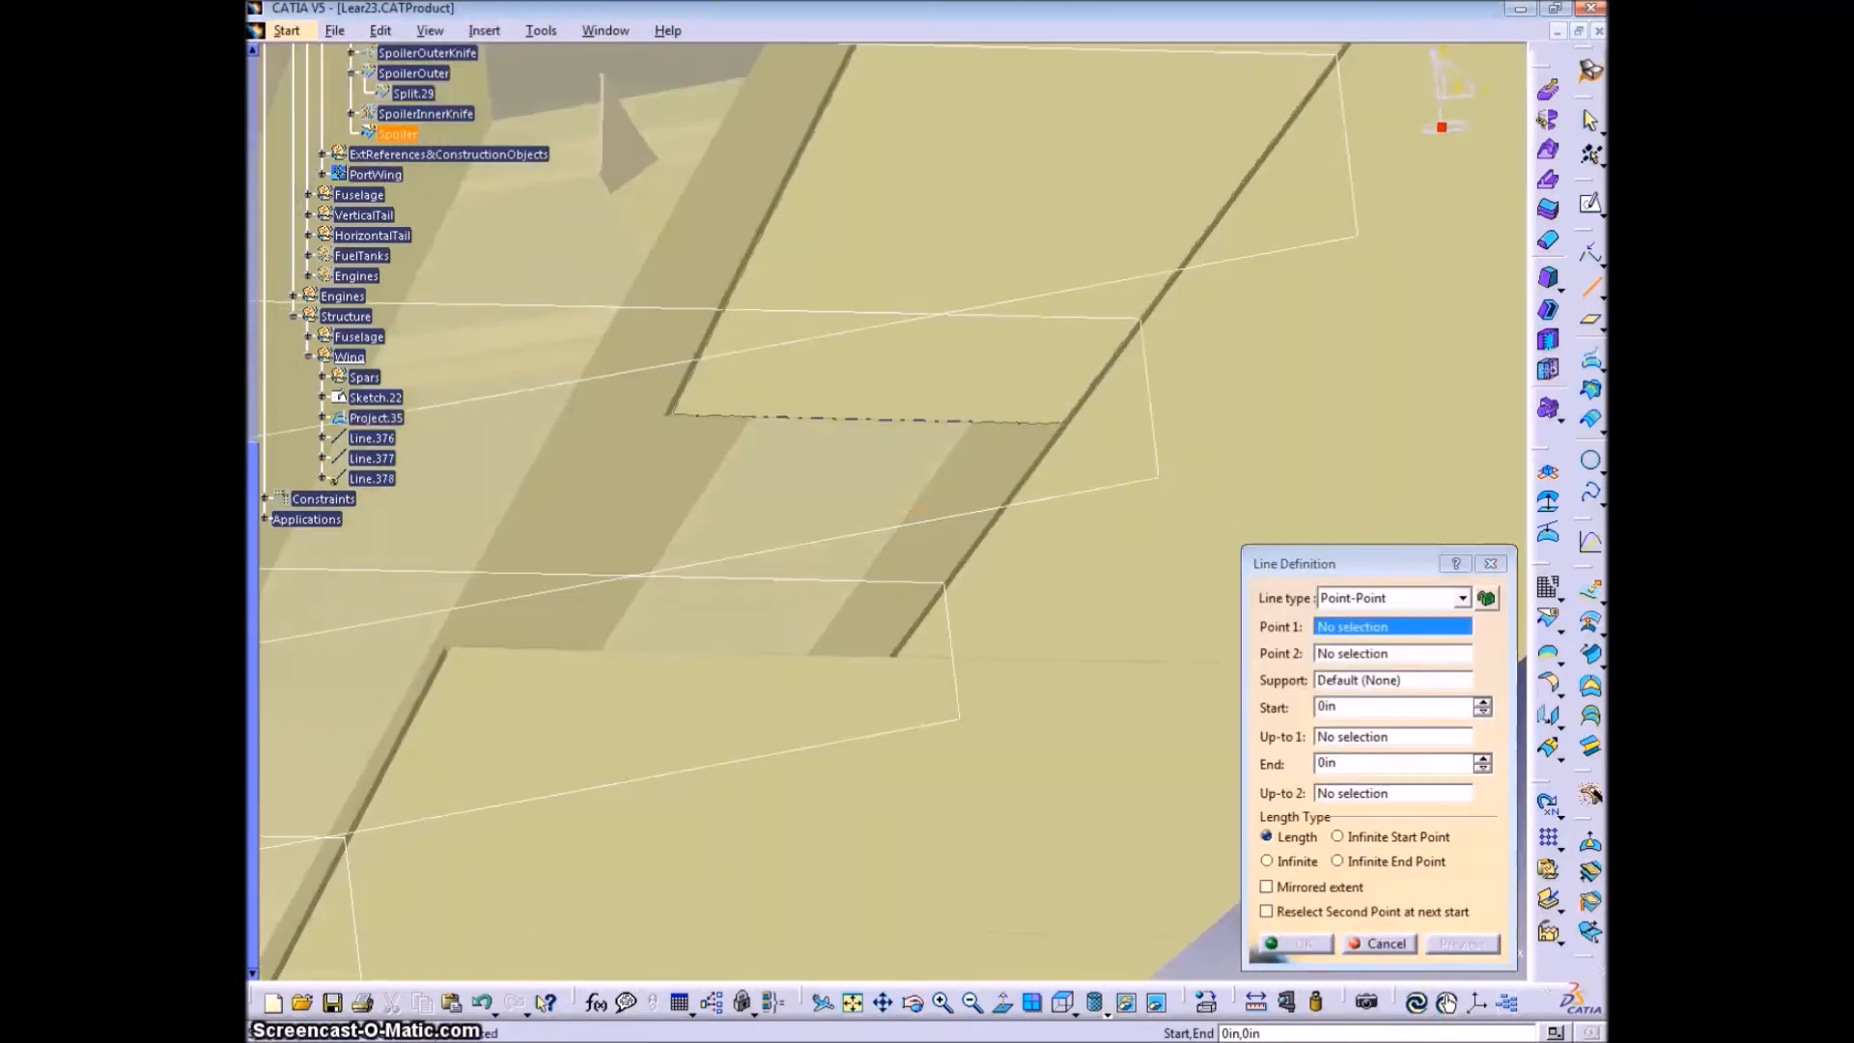
{"action": "key", "text": "Escape"}
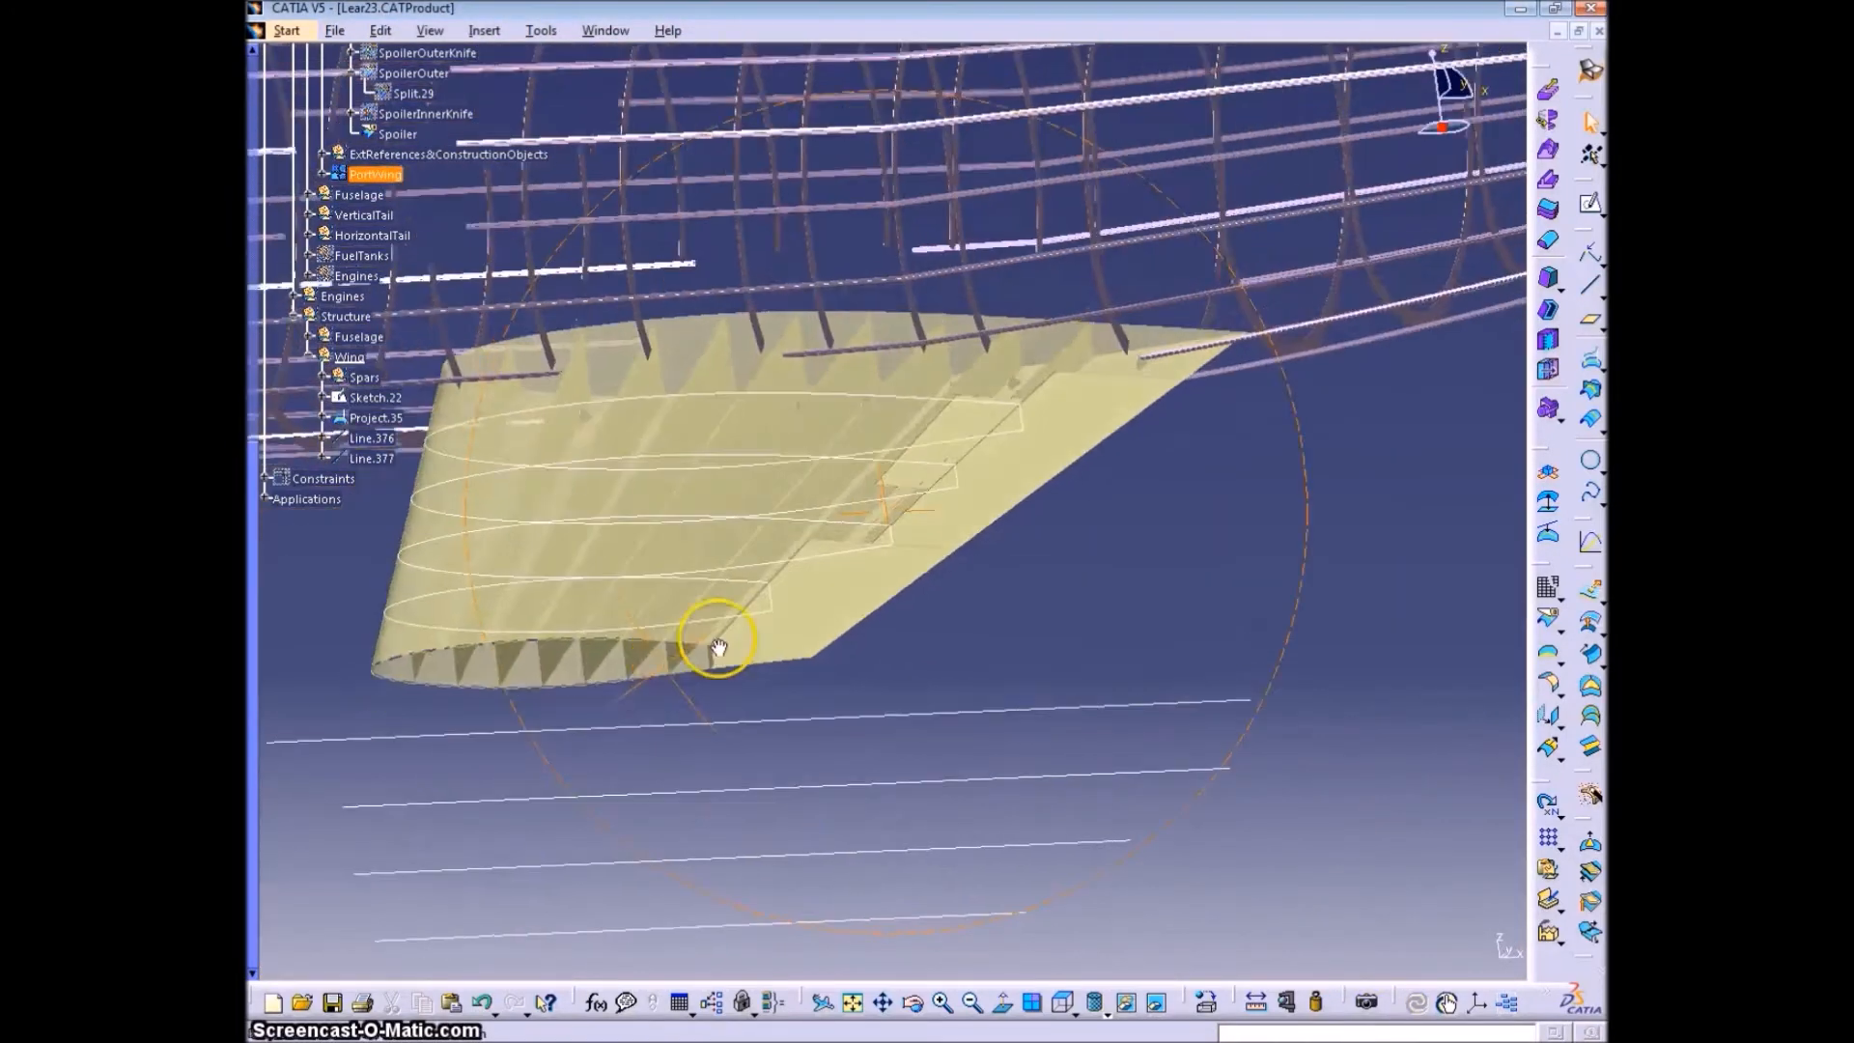
- Group Sketch.22, Project.35 and the two gap-closing lines in a new geometrical set named Ribs
{"action": "middle_click_drag", "start_coordinate": [718, 645], "coordinate": [630, 763]}
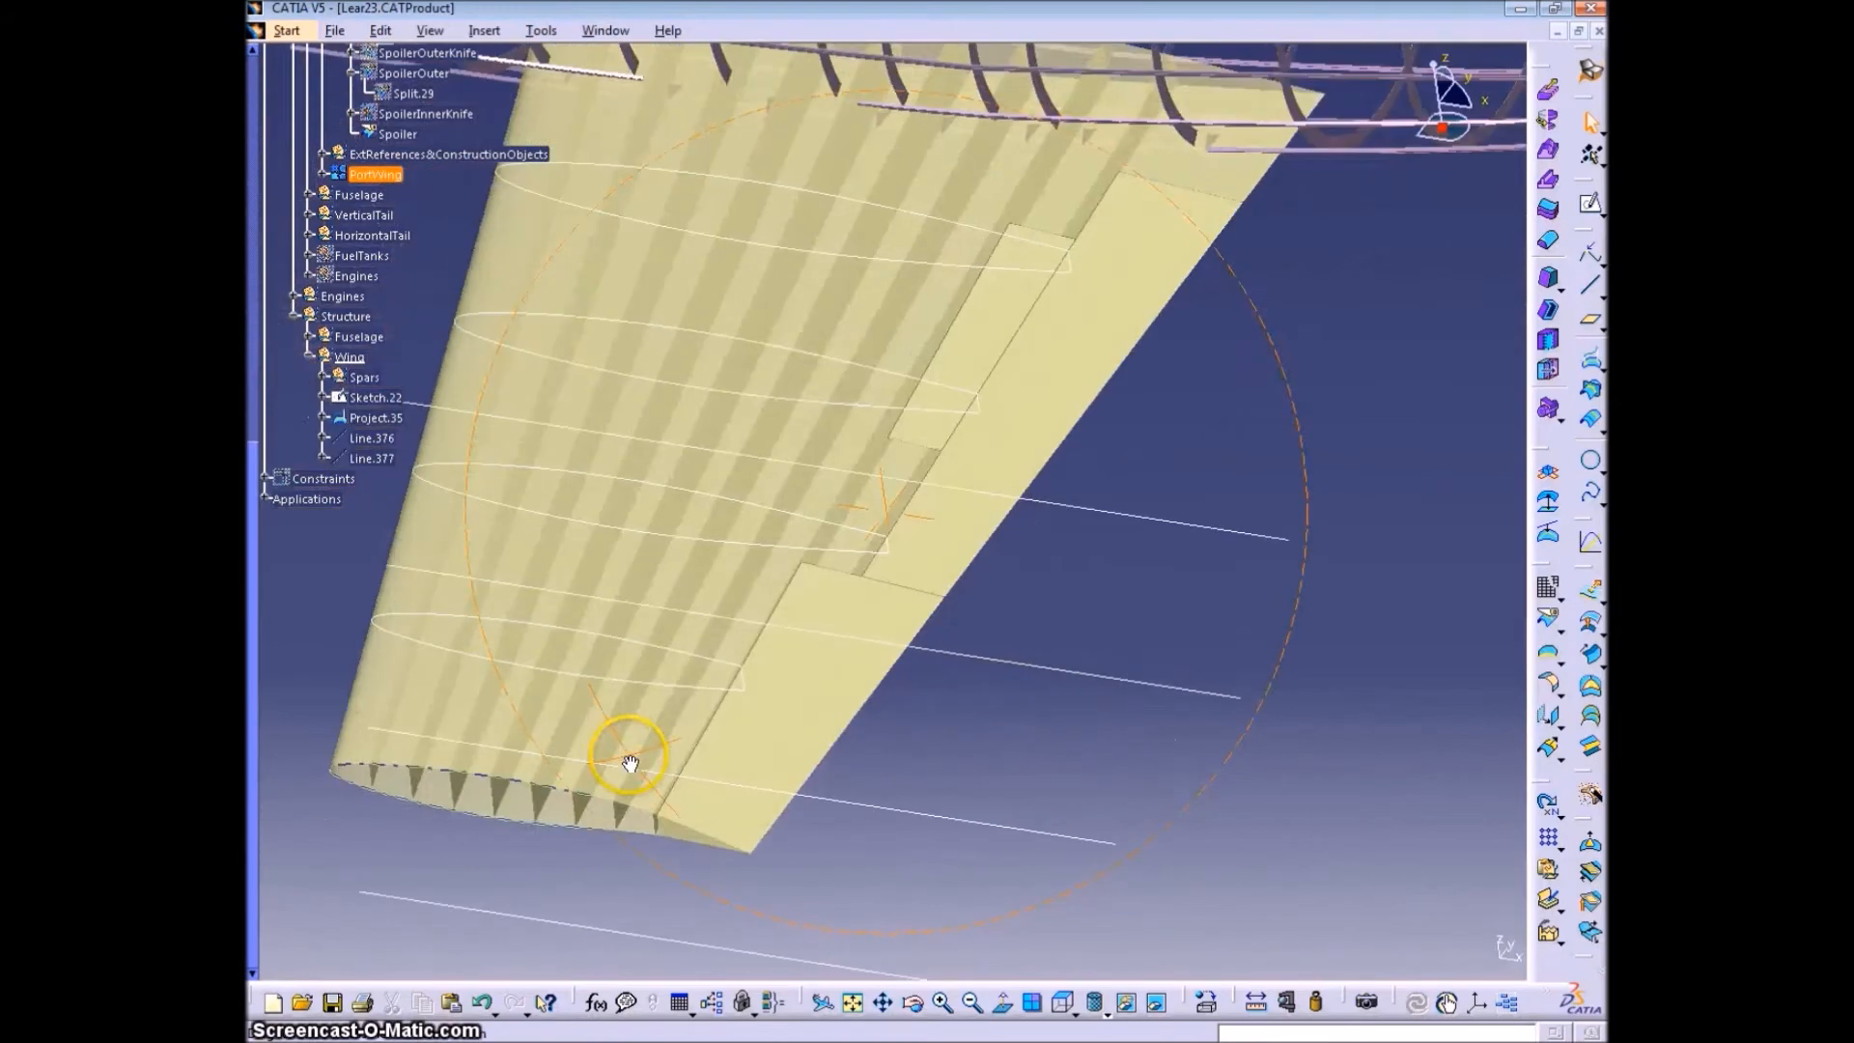
{"action": "left_click", "coordinate": [372, 458]}
{"action": "left_click", "coordinate": [375, 397], "text": "shift"}
{"action": "left_click", "coordinate": [483, 31]}
{"action": "left_click", "coordinate": [568, 133]}
{"action": "type", "text": "Ribs"}
{"action": "key", "text": "Return"}
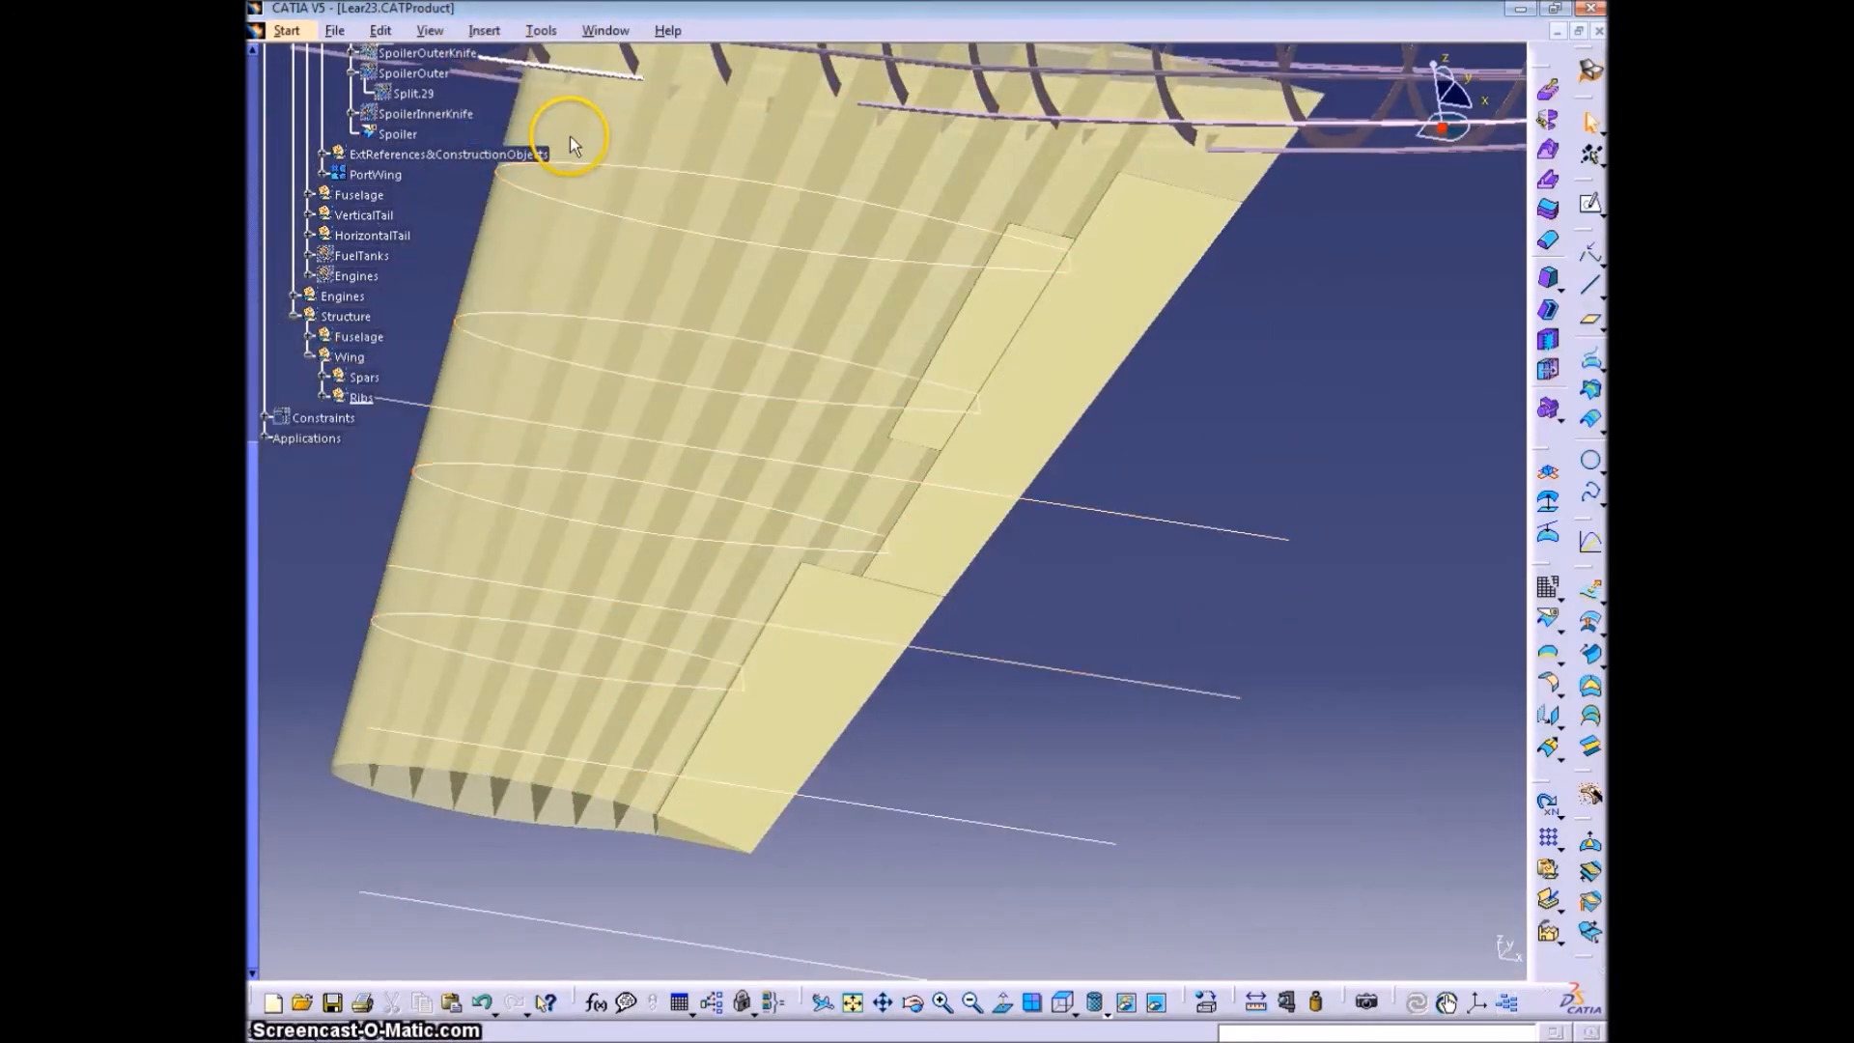
{"action": "left_click", "coordinate": [775, 353]}
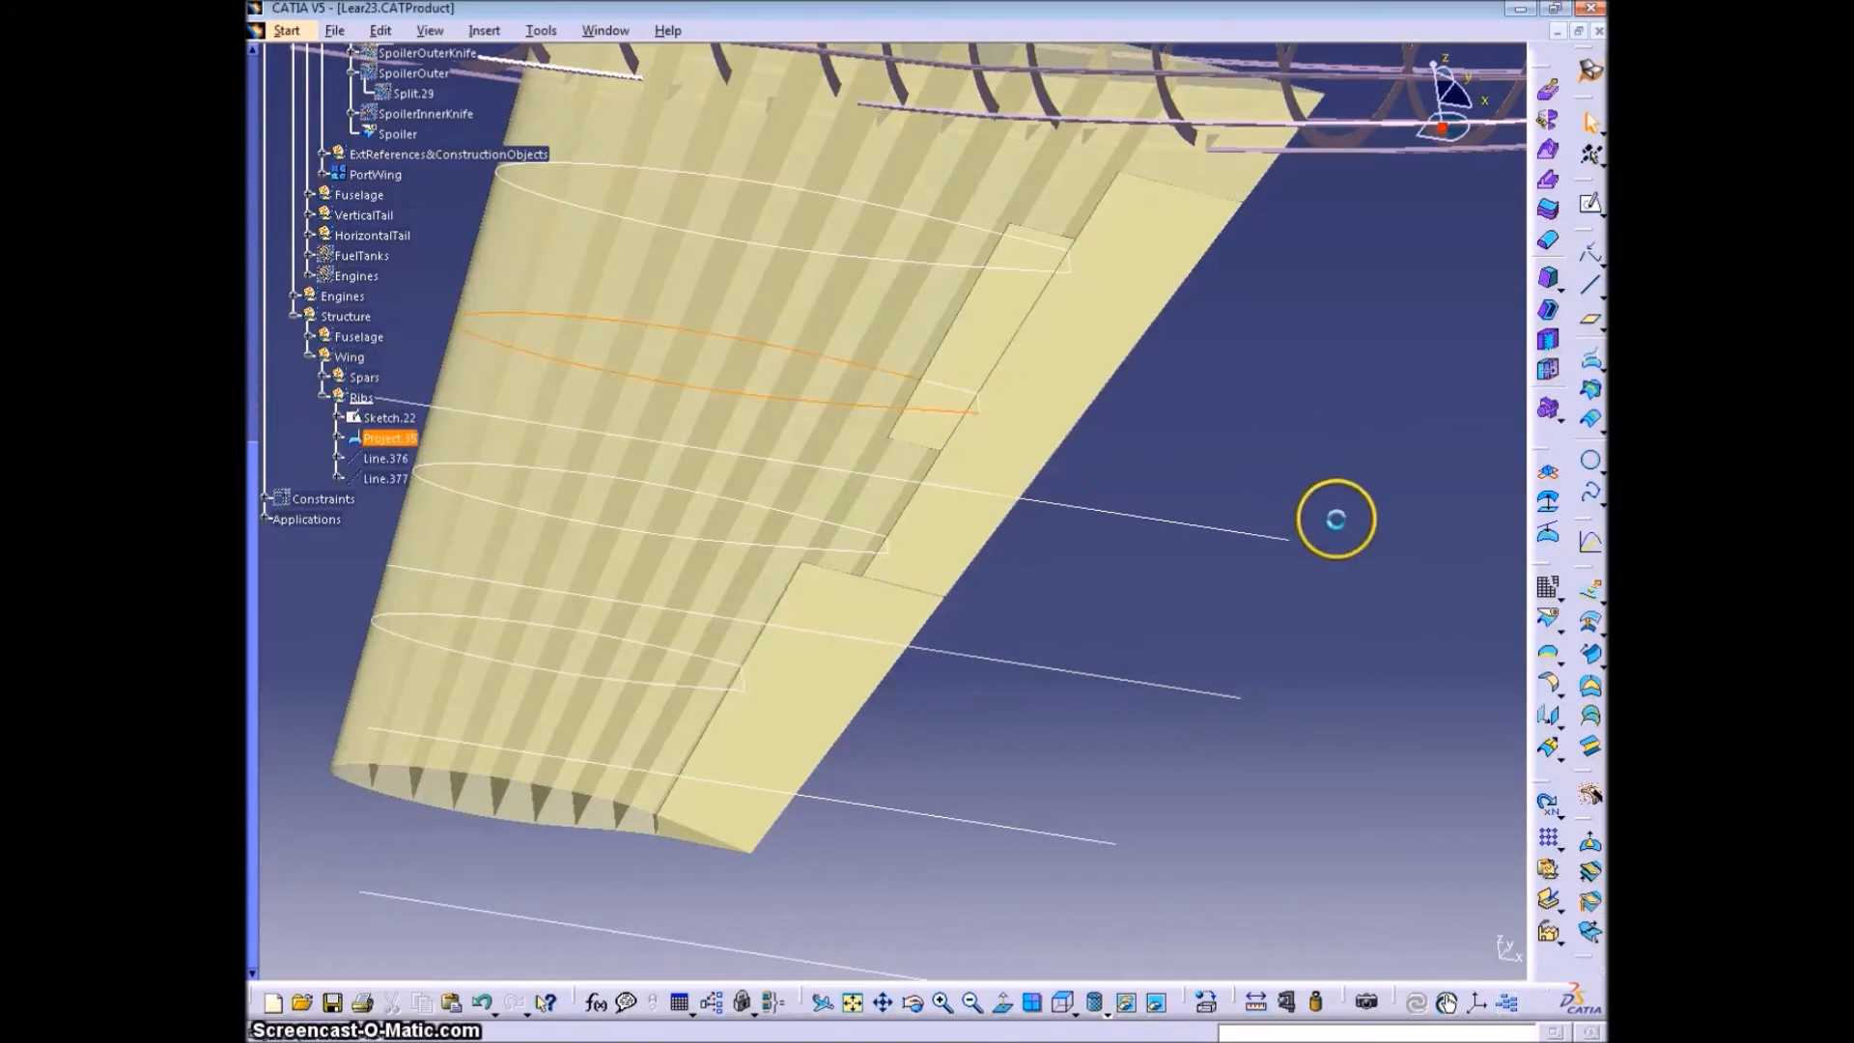
{"action": "left_click", "coordinate": [1246, 472]}
{"action": "left_click", "coordinate": [1589, 691]}
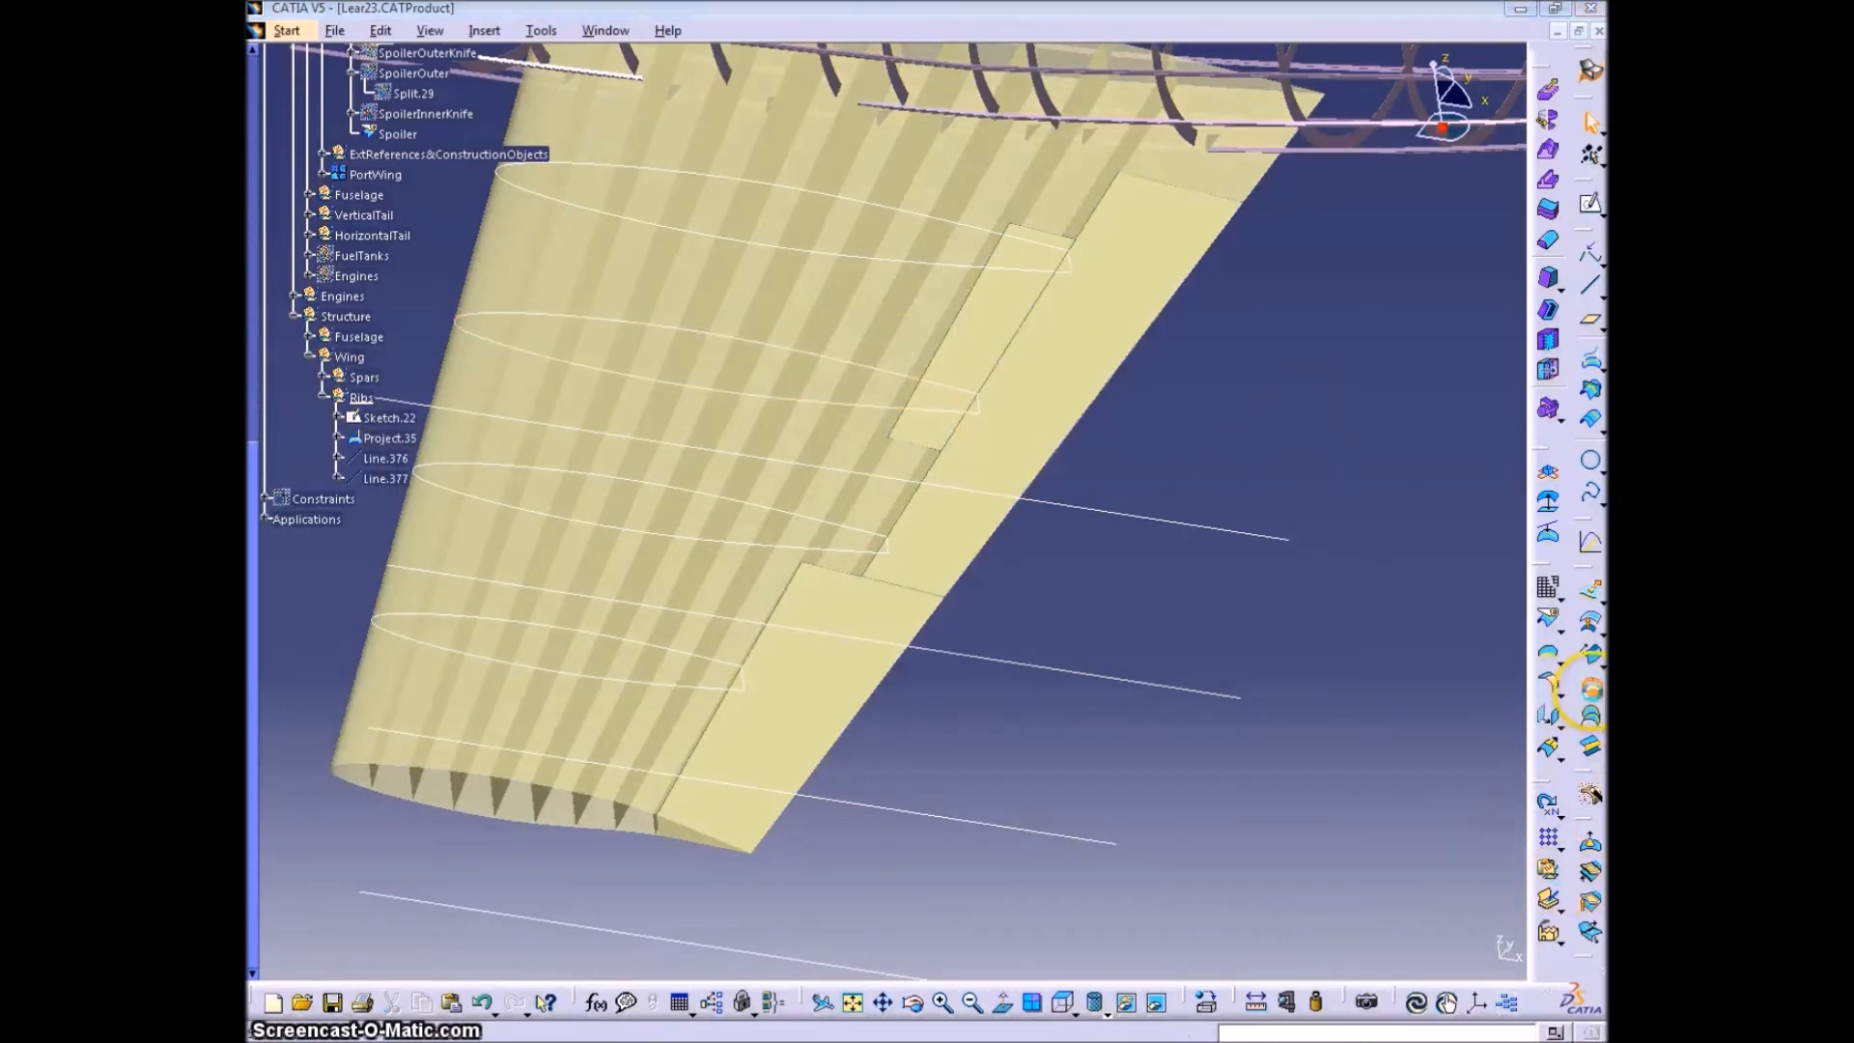
{"action": "left_click", "coordinate": [816, 357]}
{"action": "left_click", "coordinate": [1379, 944]}
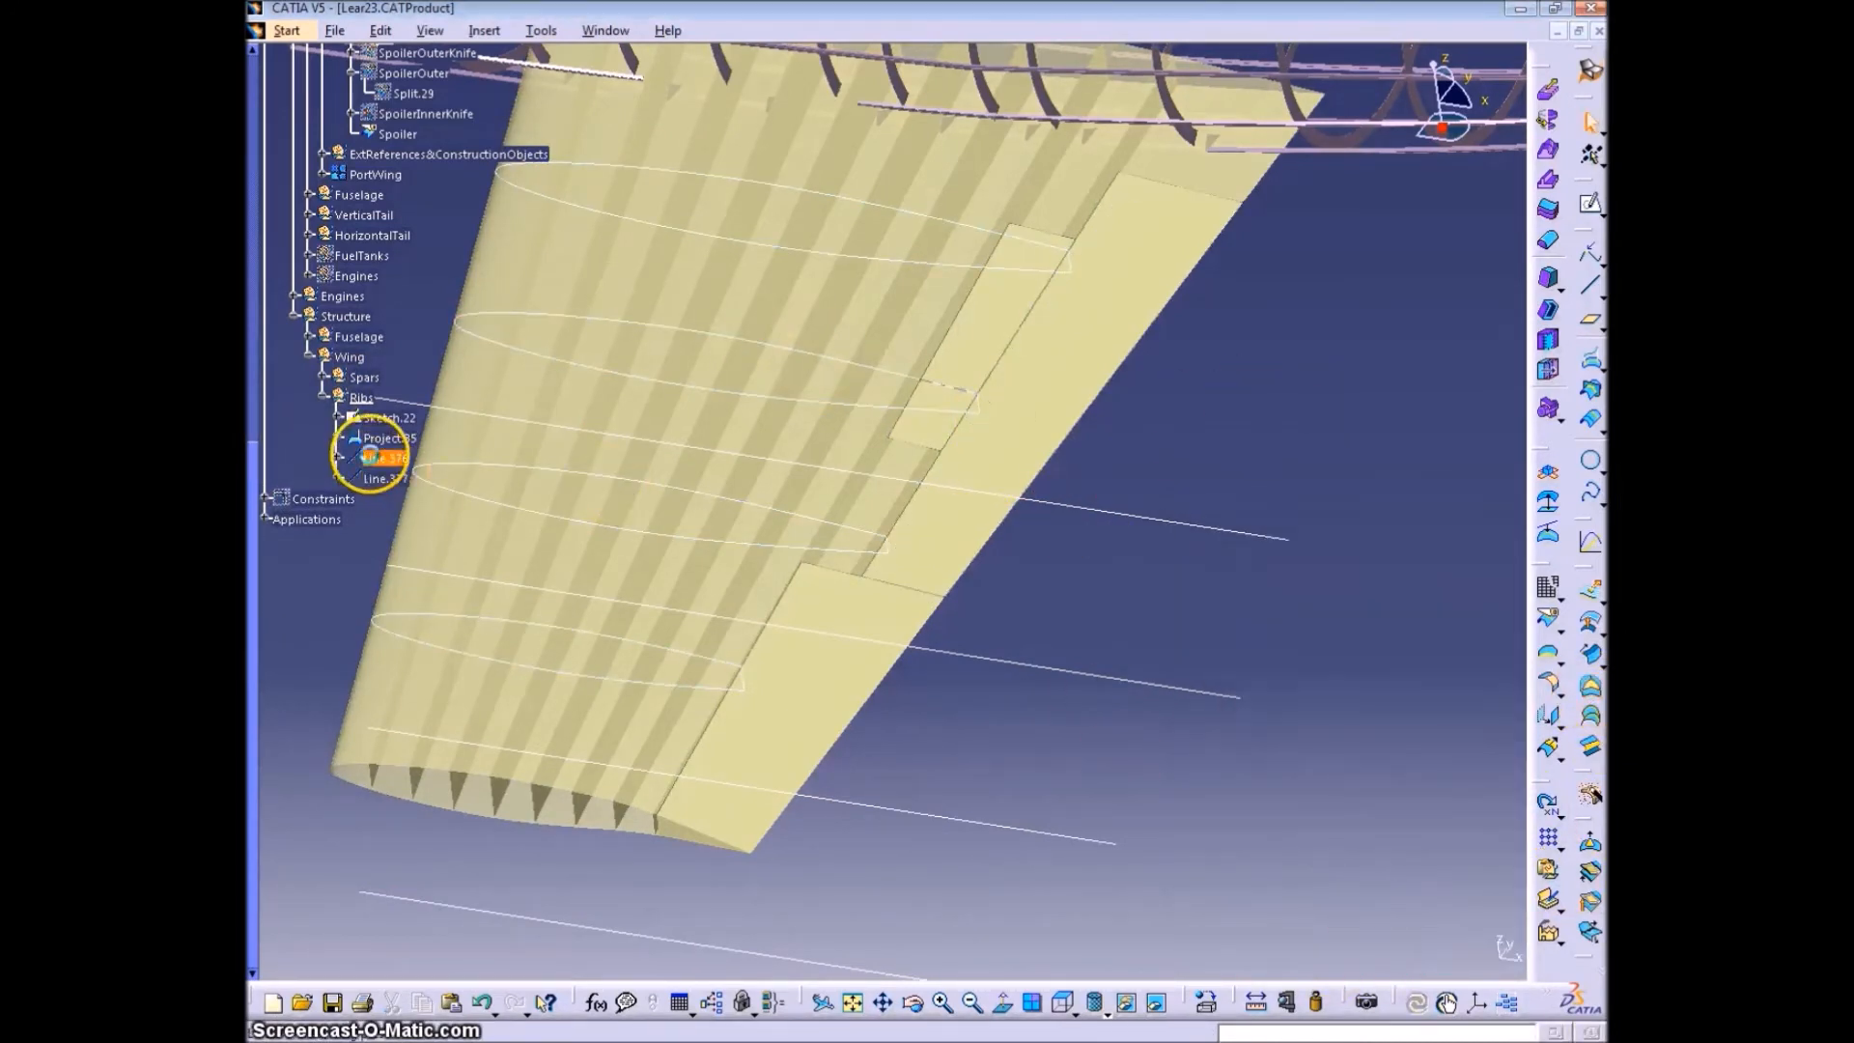
- Delete the two gap-closing lines and disassemble Project.35 into separate curves with the Domains Only mode
{"action": "key", "text": "Delete"}
{"action": "left_click", "coordinate": [1393, 945]}
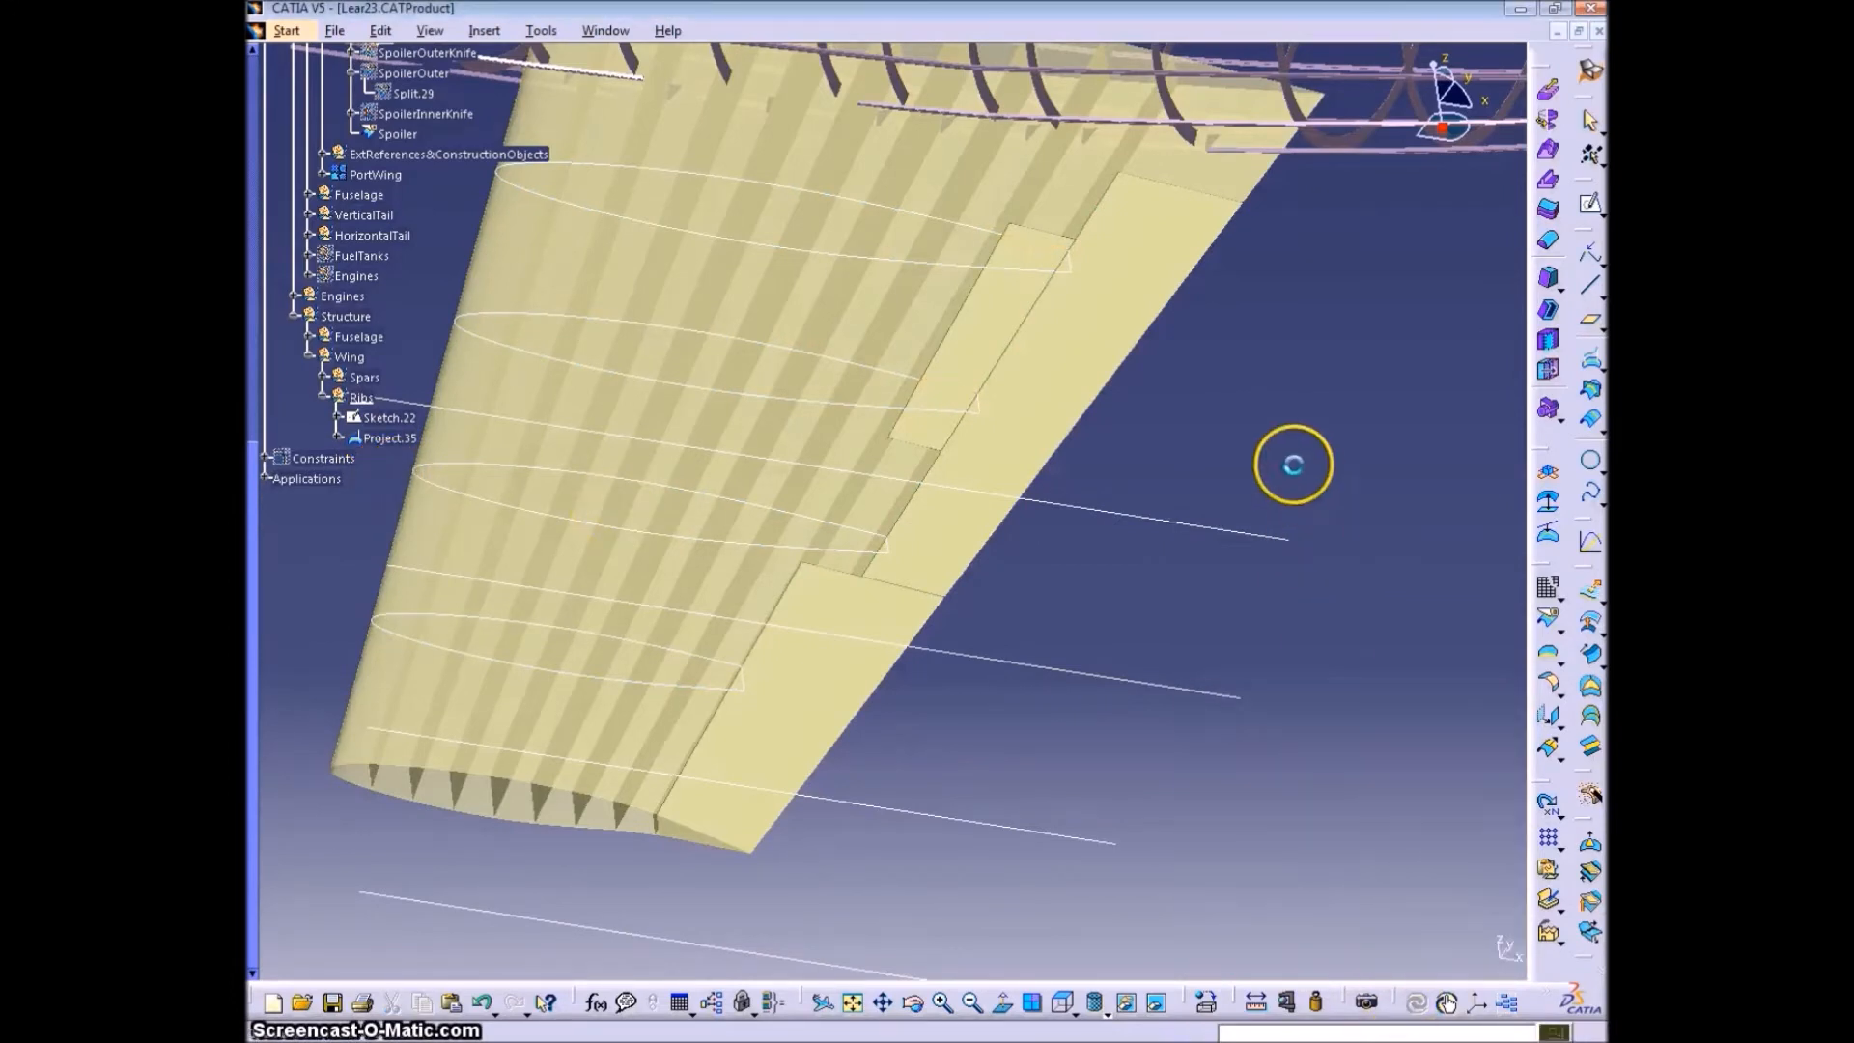
{"action": "left_click", "coordinate": [1546, 587]}
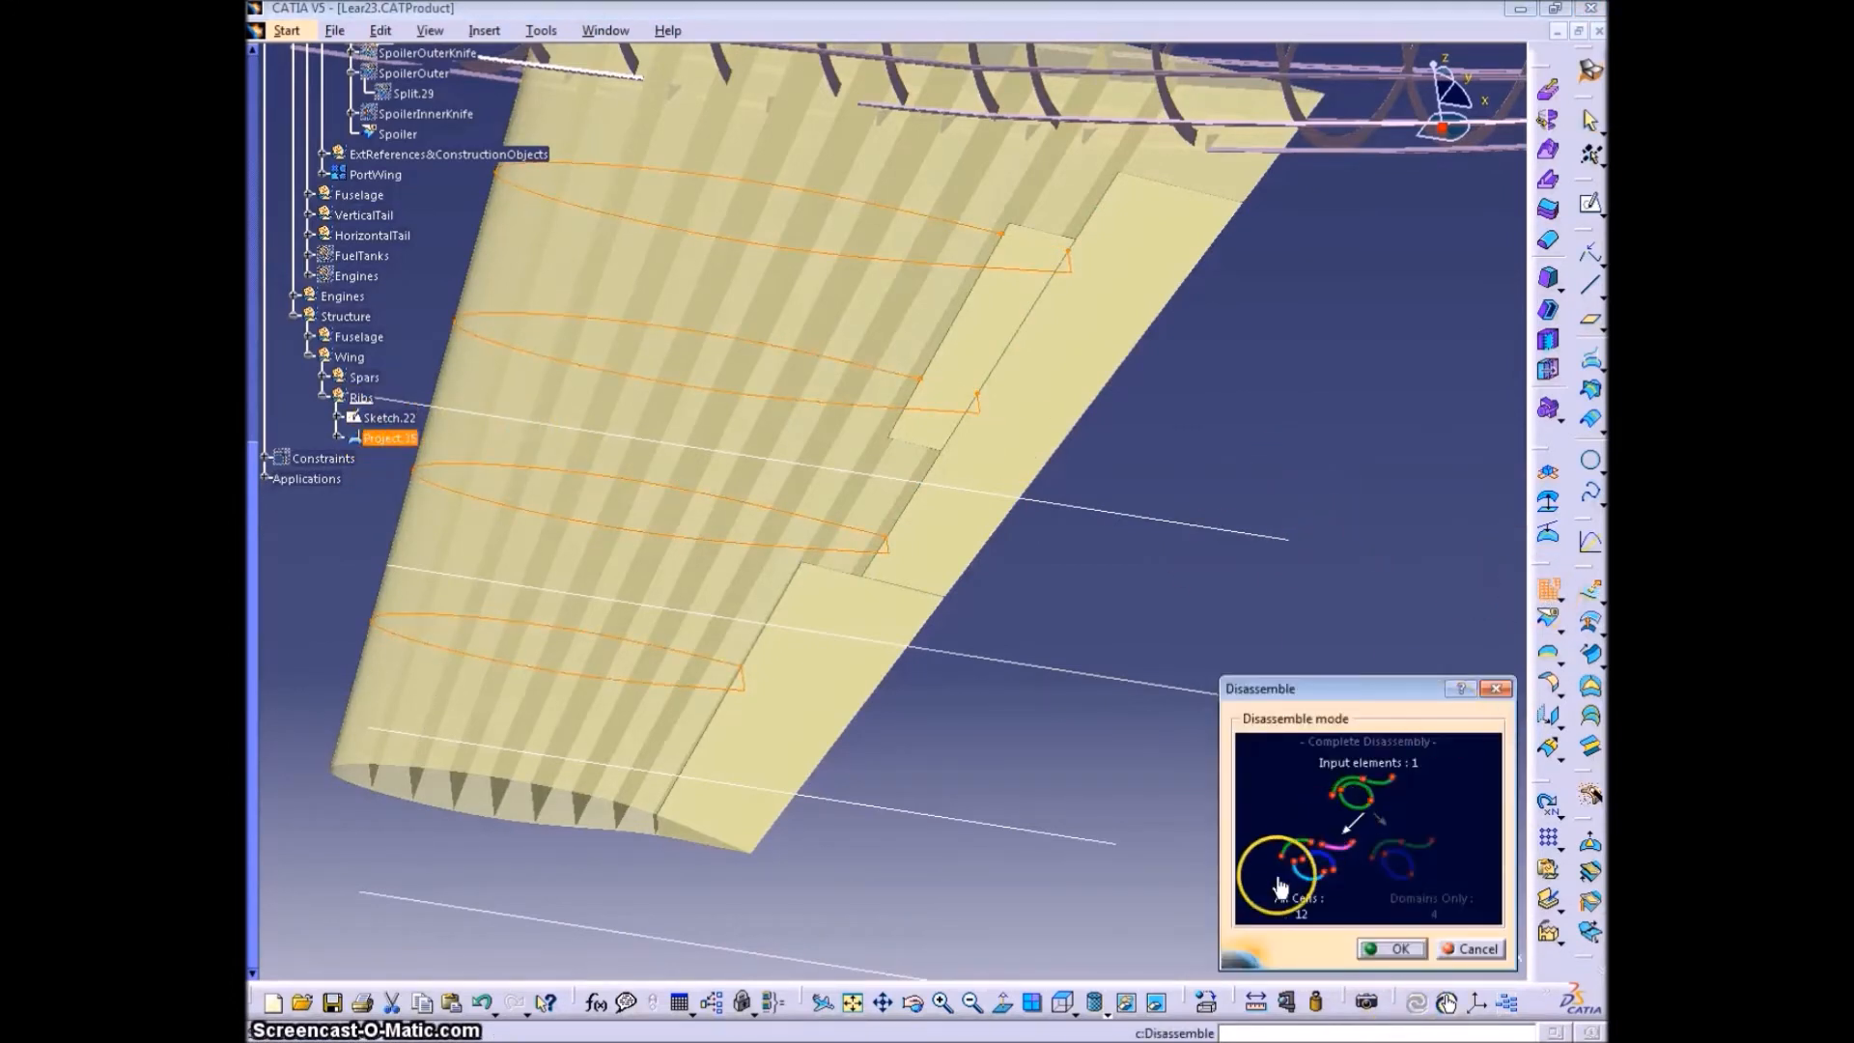
{"action": "left_click", "coordinate": [1405, 877]}
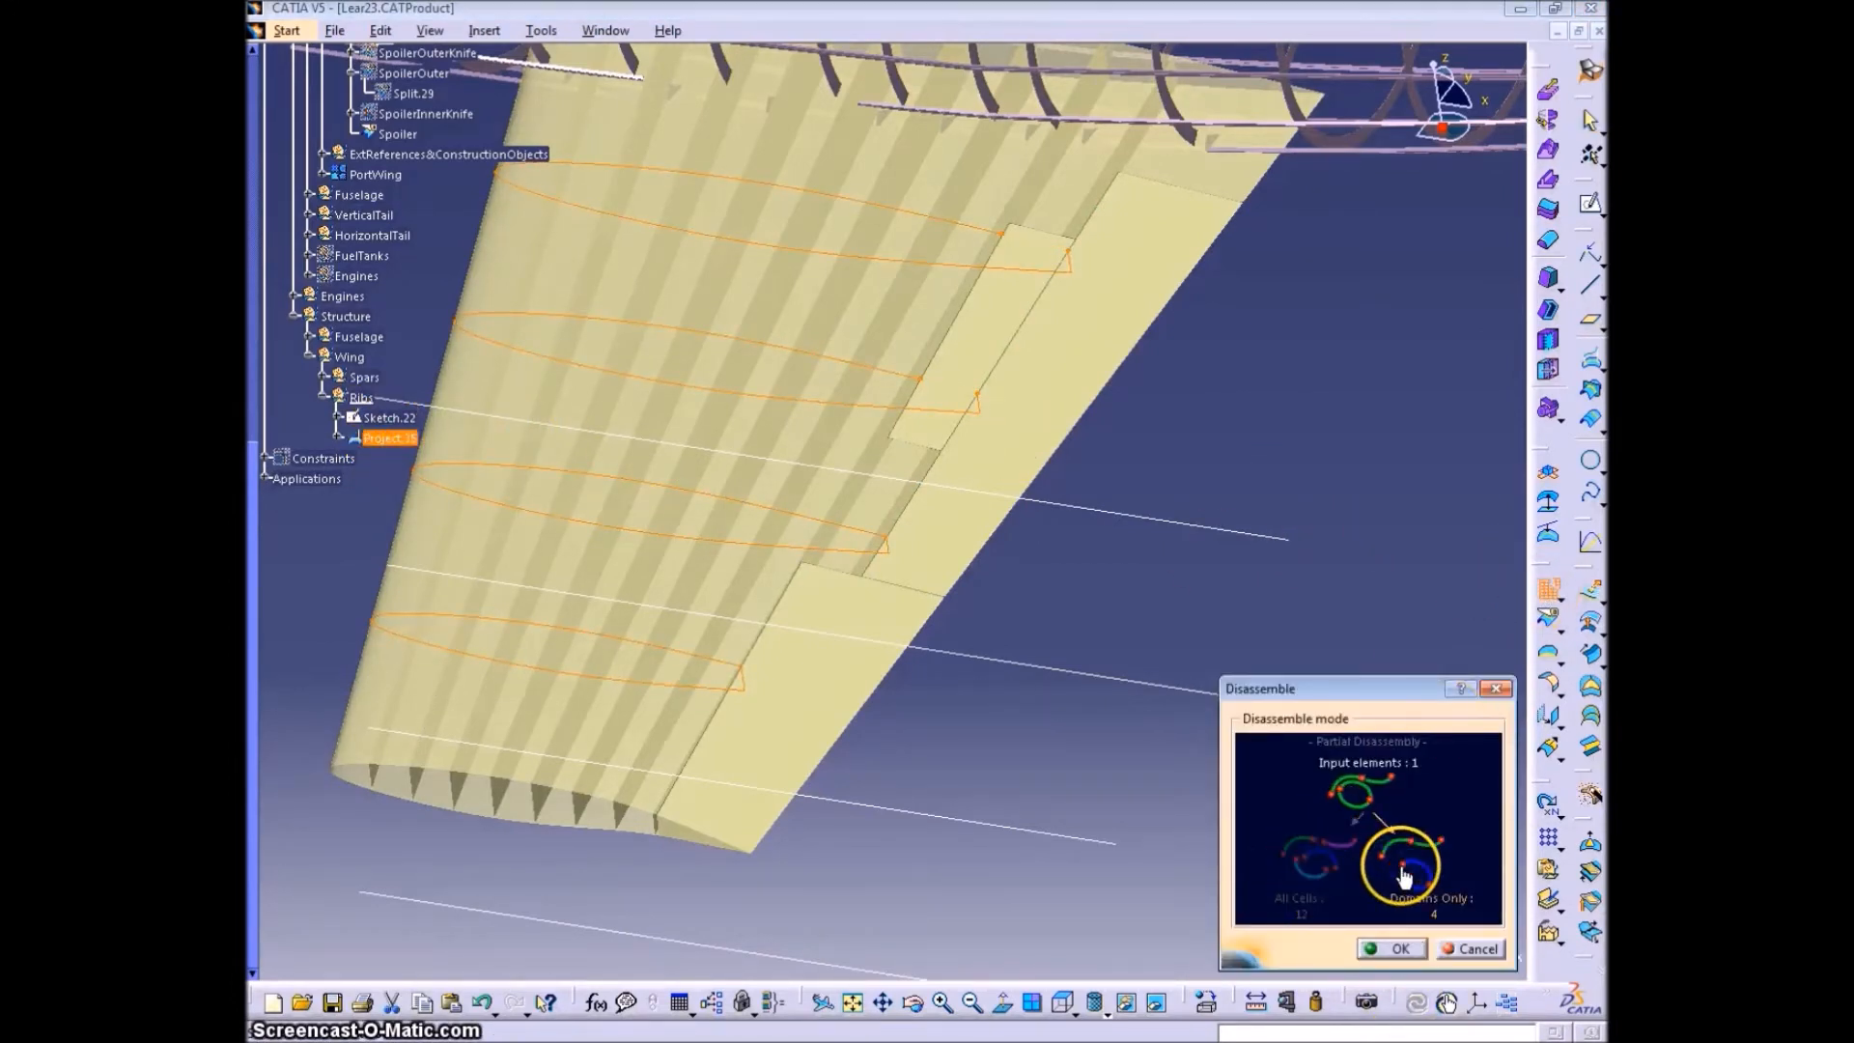
{"action": "left_click", "coordinate": [1387, 949]}
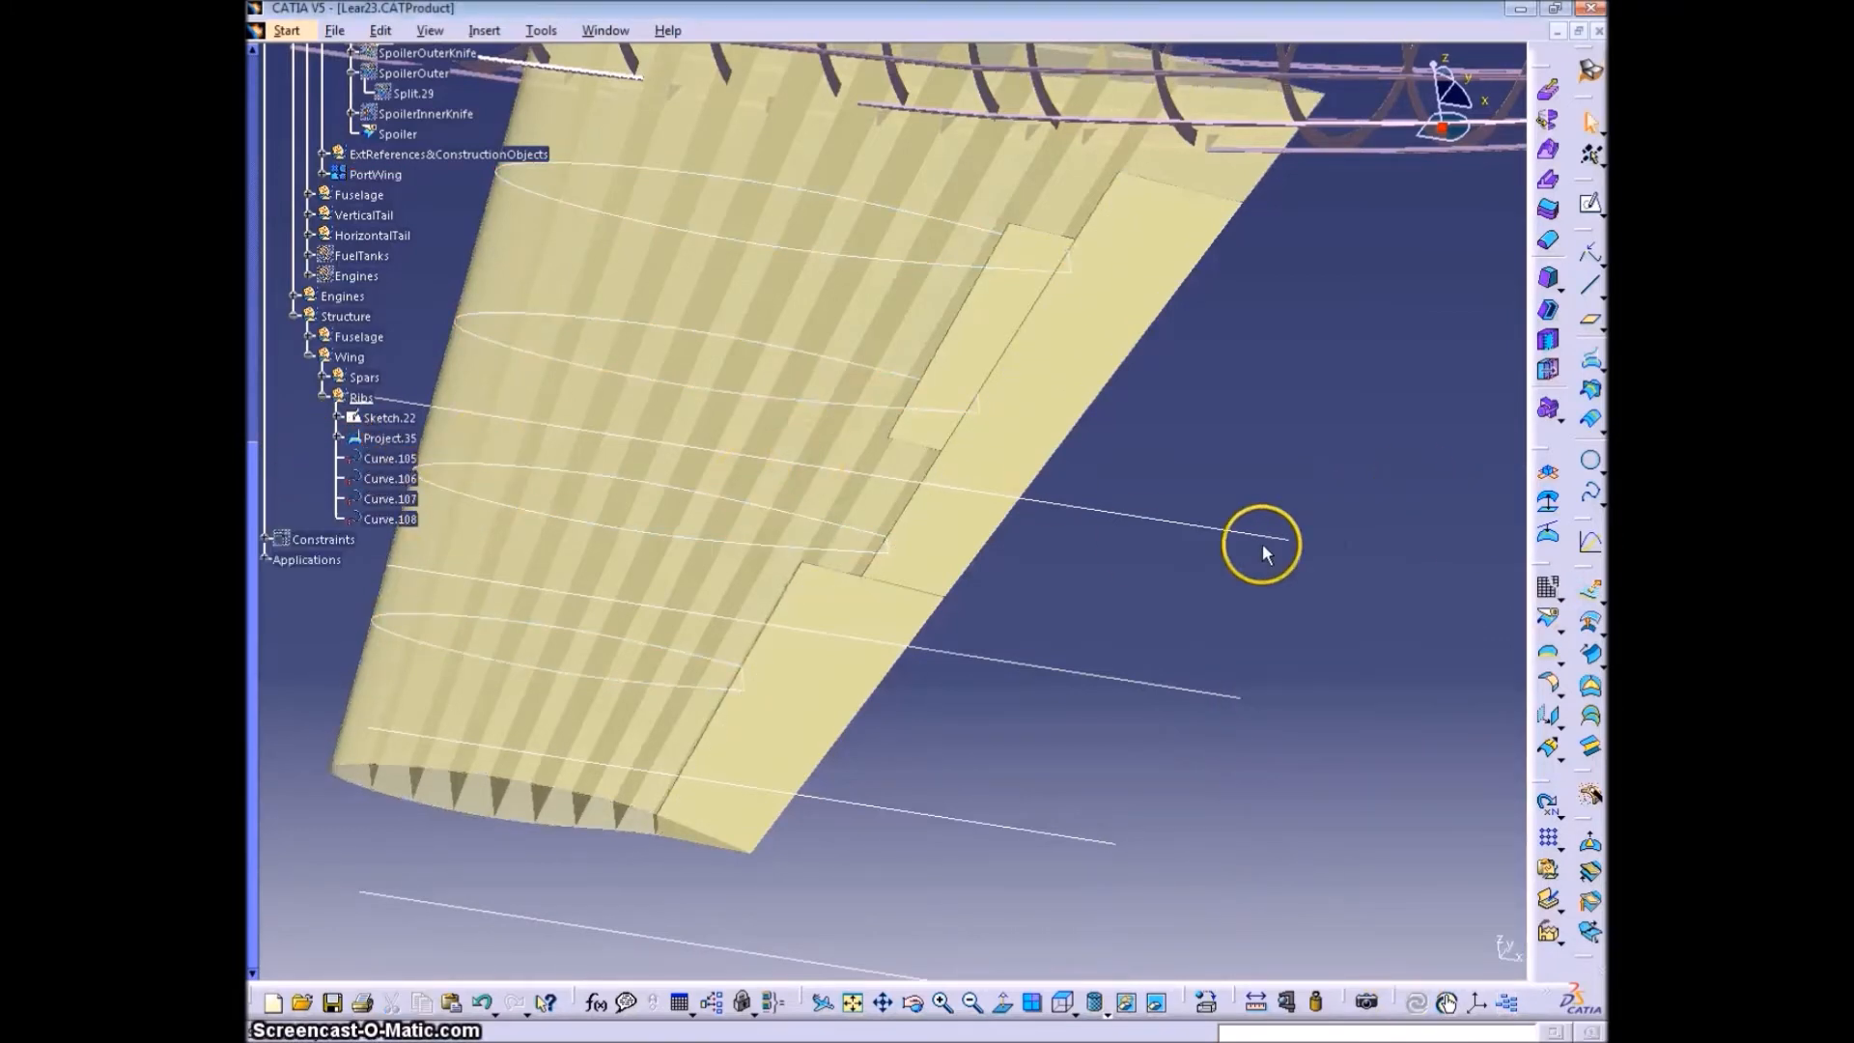
- Create point-to-point lines closing the spoiler cutout gaps in the two projected rib curves nearest the root
{"action": "left_click", "coordinate": [1588, 286]}
{"action": "left_click", "coordinate": [919, 373]}
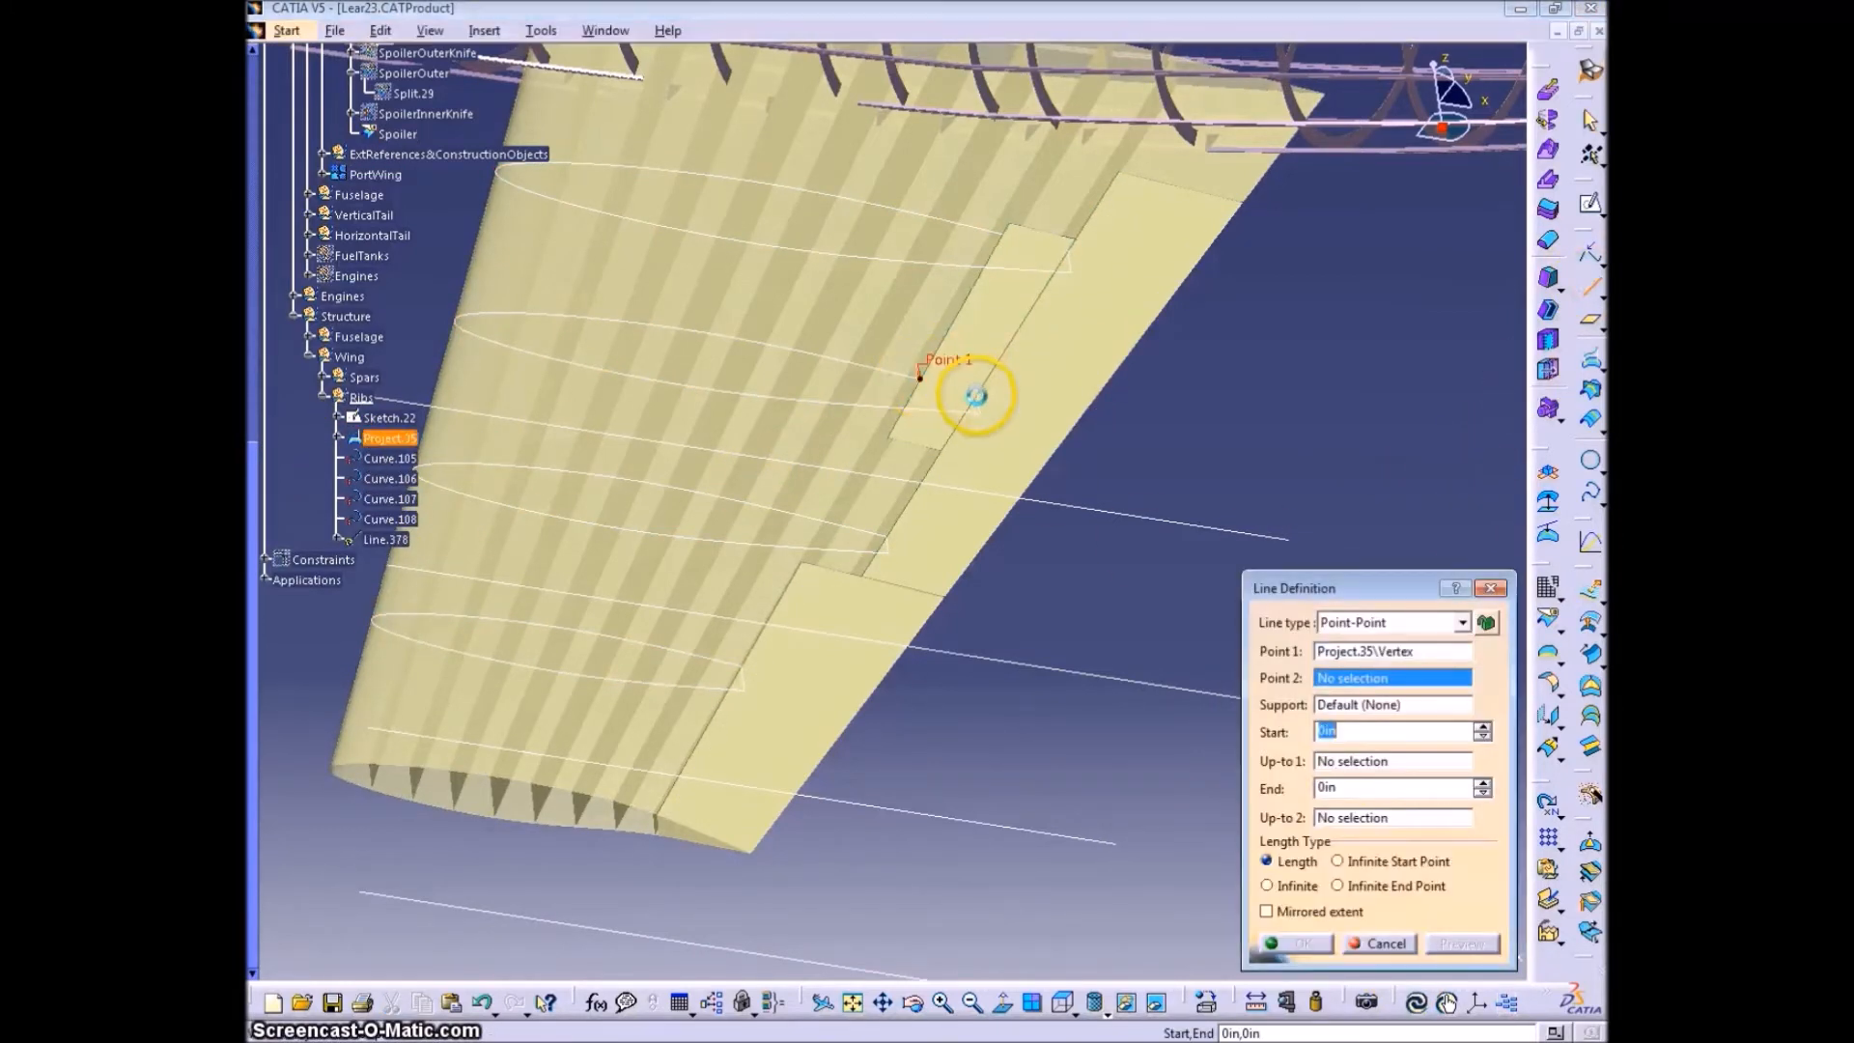
{"action": "left_click", "coordinate": [977, 394]}
{"action": "left_click", "coordinate": [1299, 943]}
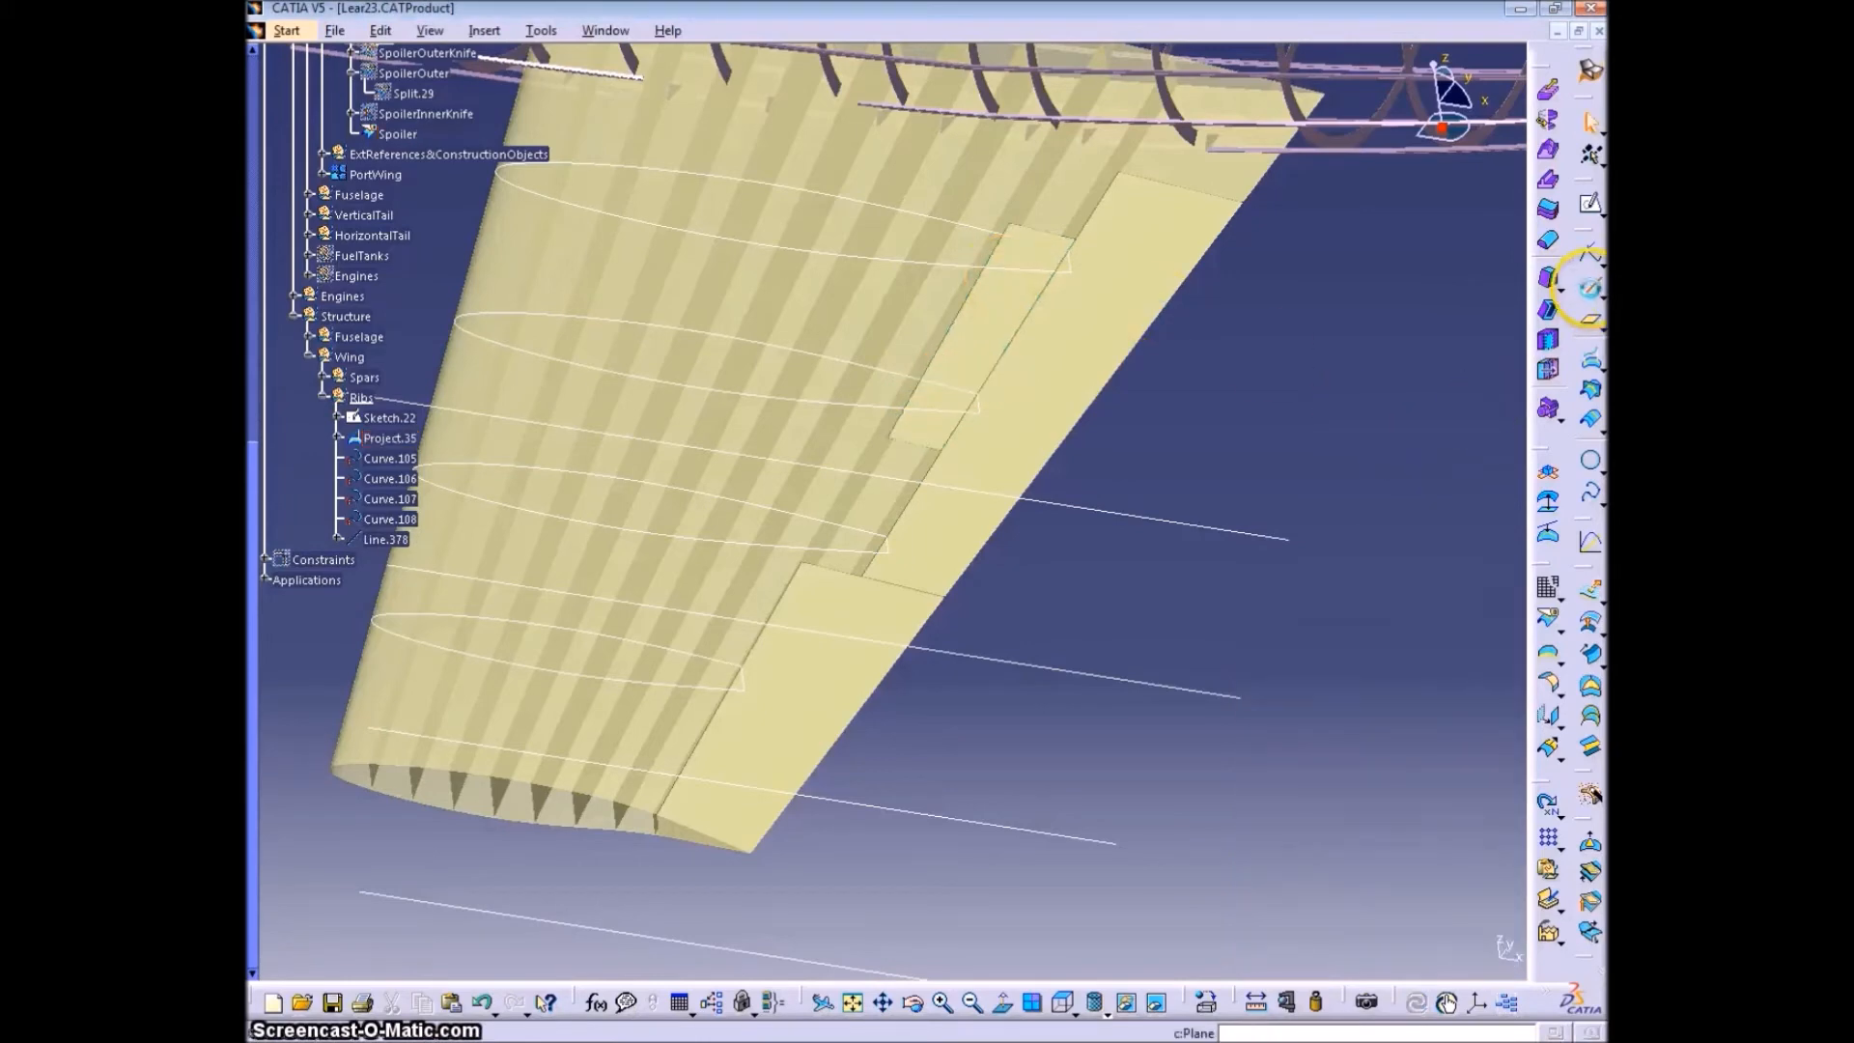
{"action": "left_click", "coordinate": [1004, 230]}
{"action": "left_click", "coordinate": [1062, 247]}
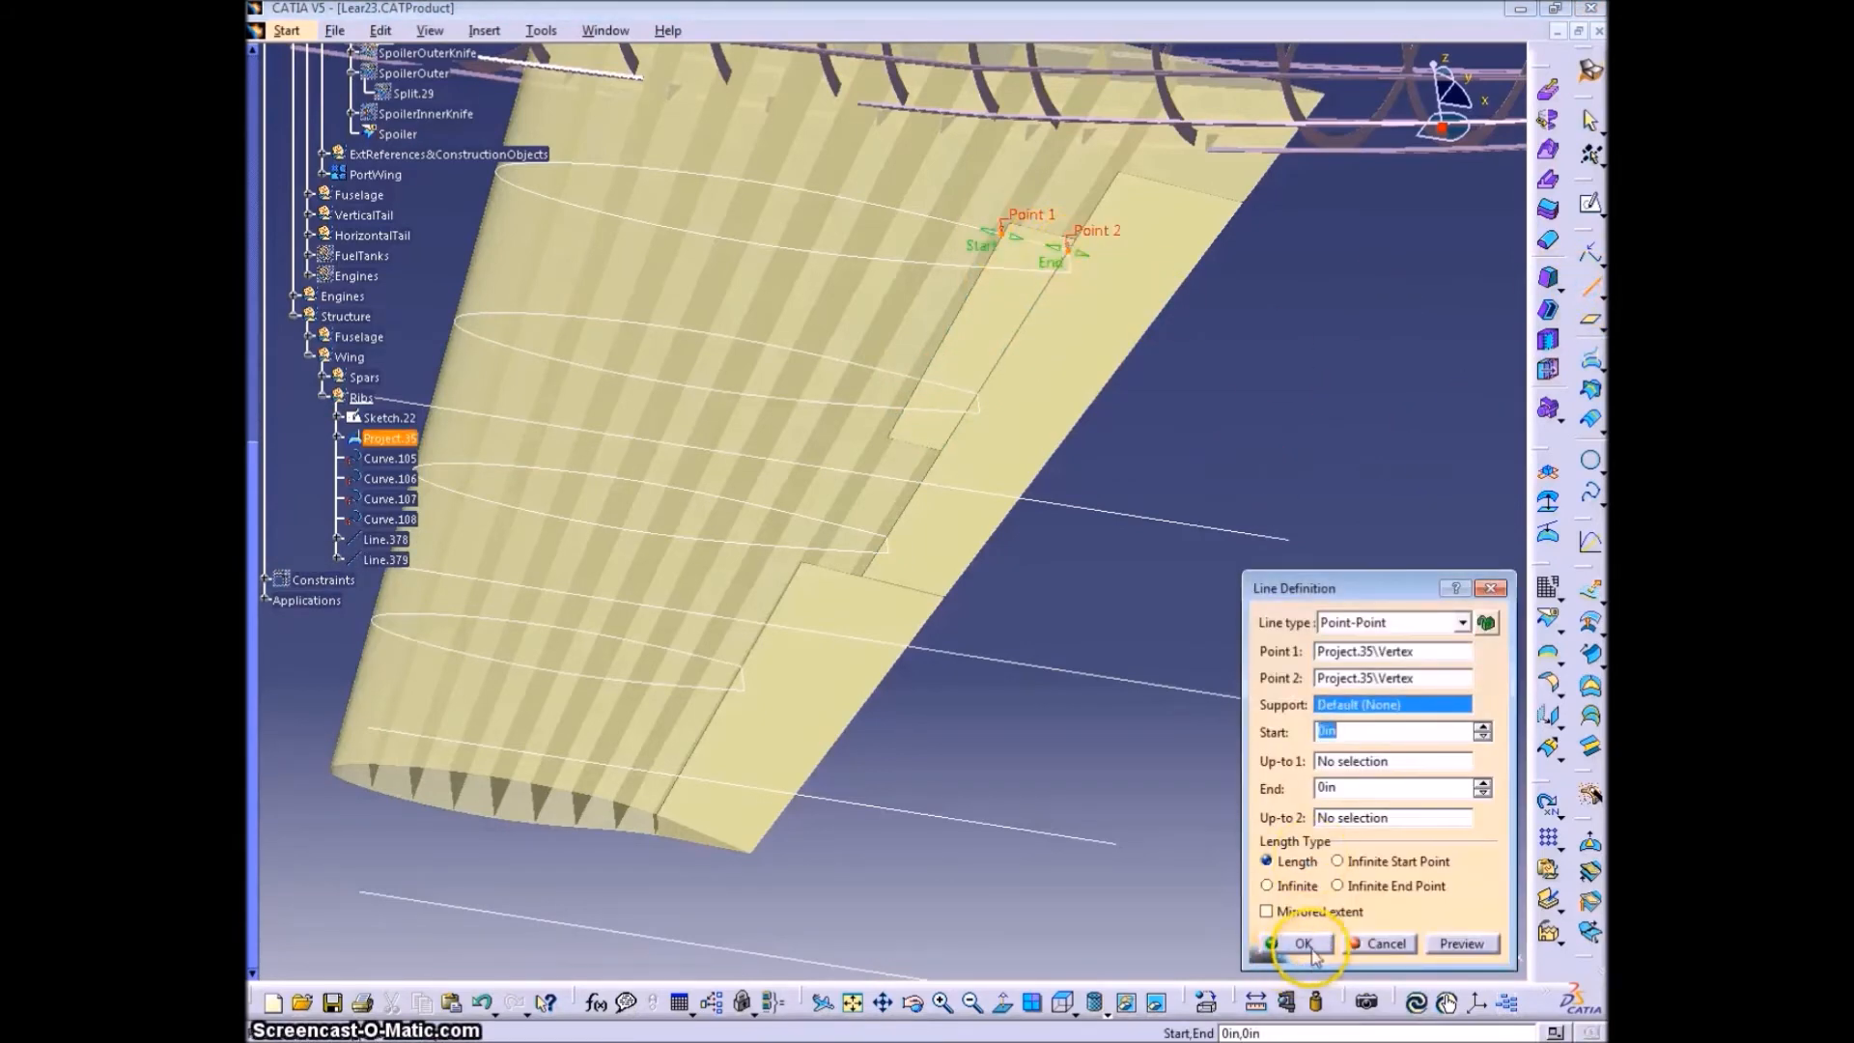
{"action": "left_click", "coordinate": [1299, 944]}
- Hide the PortWing surface to expose the rib curves
{"action": "middle_click_drag", "start_coordinate": [731, 708], "coordinate": [804, 566]}
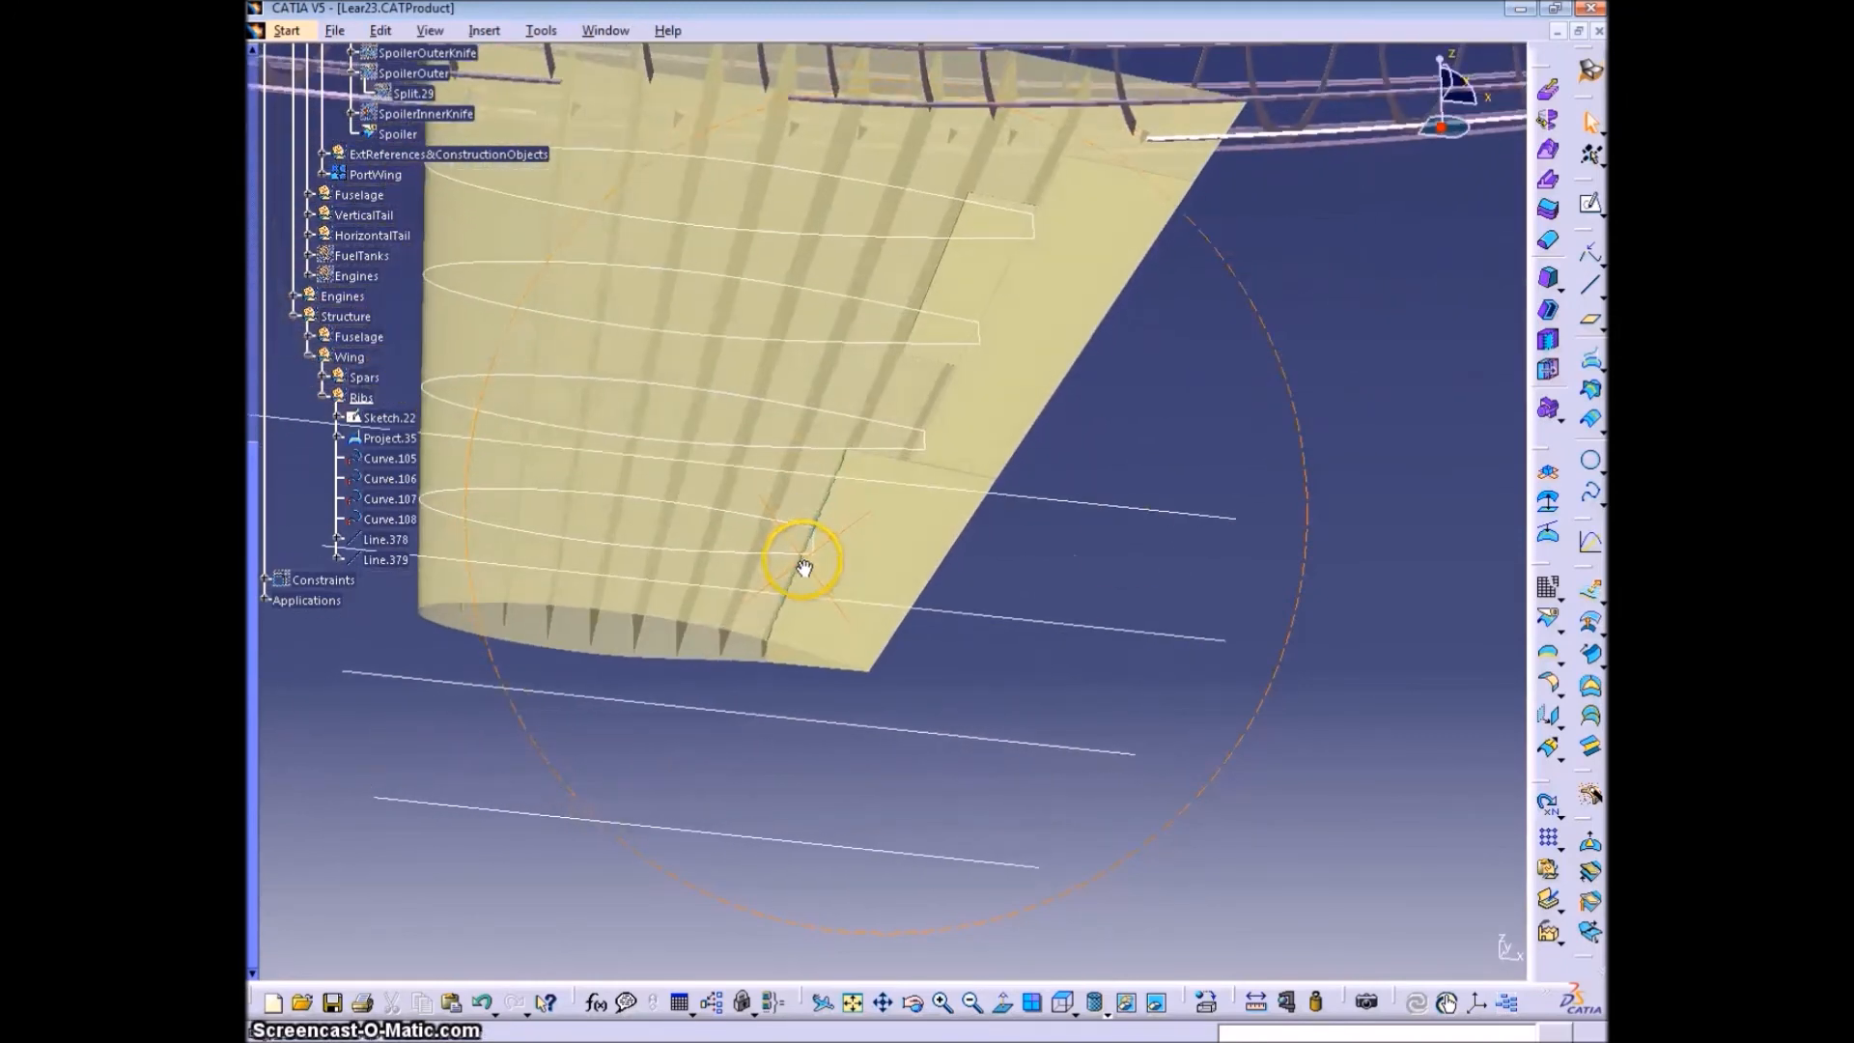
{"action": "right_click", "coordinate": [376, 174]}
{"action": "left_click", "coordinate": [550, 252]}
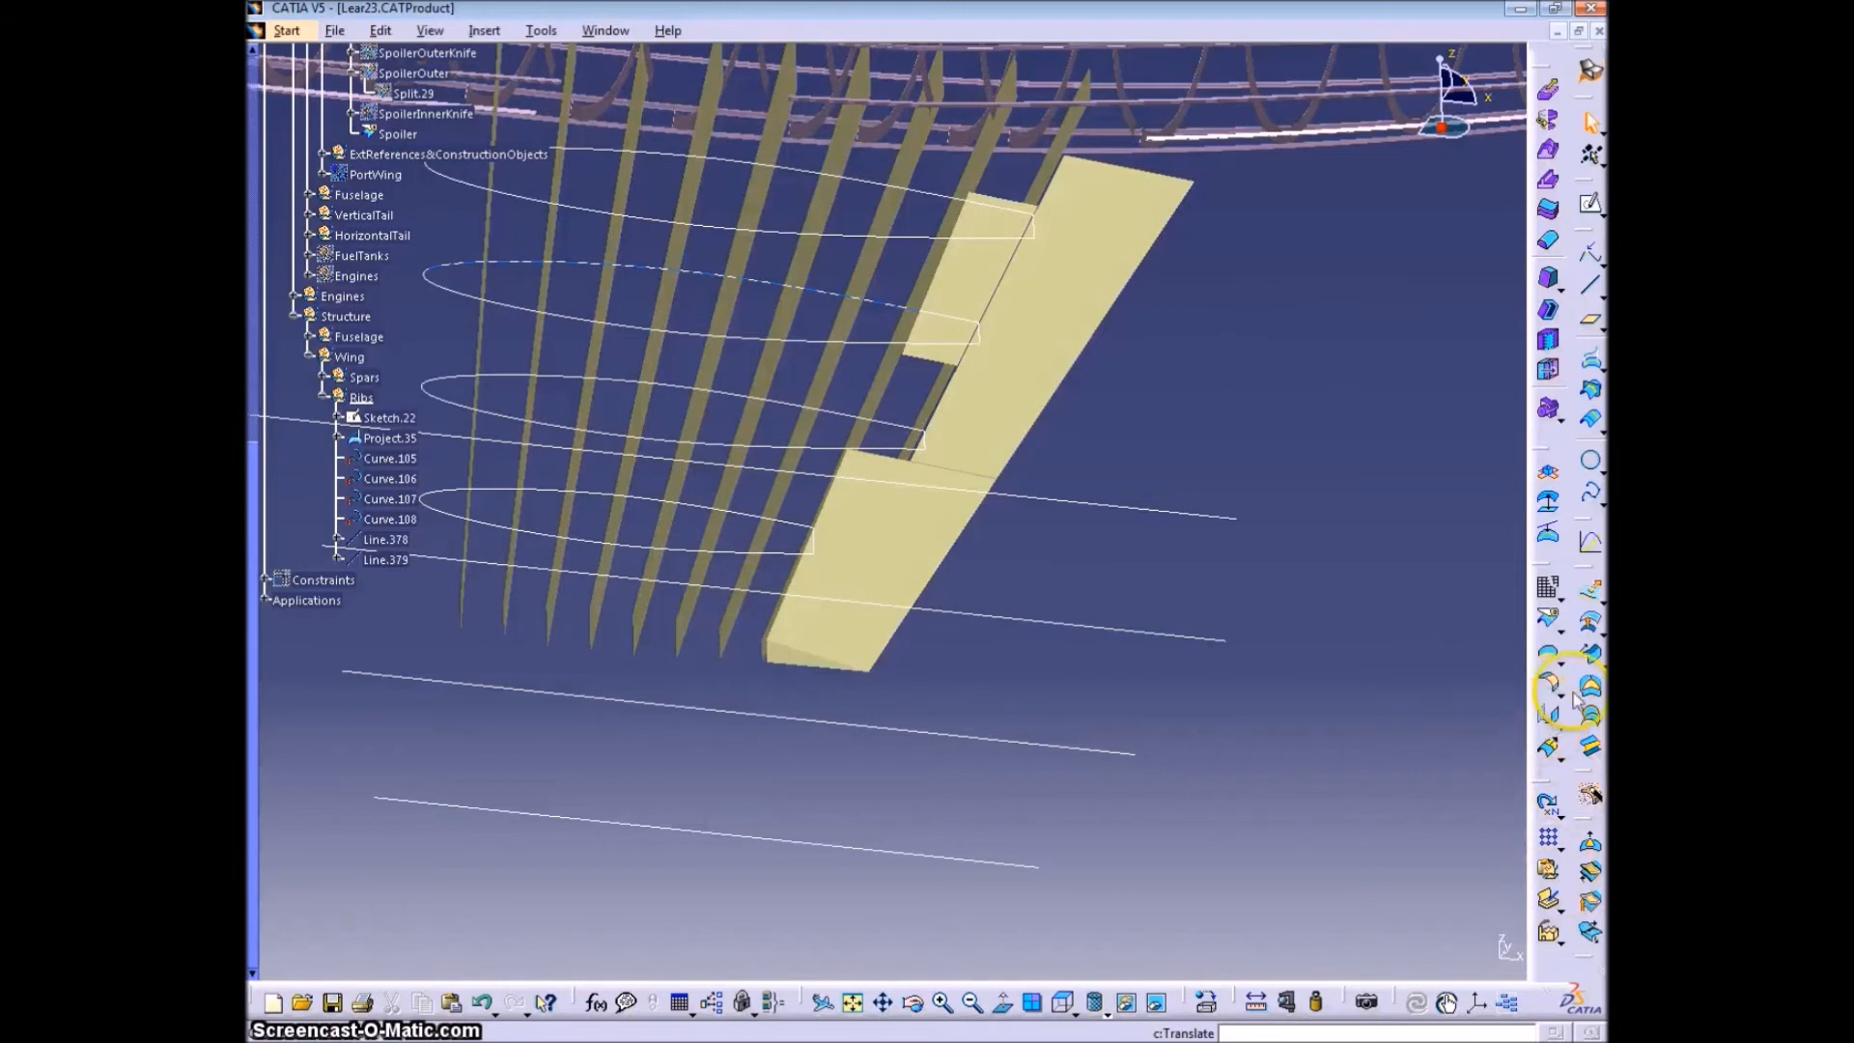
- Create a fill surface inside each of the four rib contours, adding the gap-closing lines to the two contours nearest the root
{"action": "left_click", "coordinate": [1589, 732]}
{"action": "left_click", "coordinate": [743, 513]}
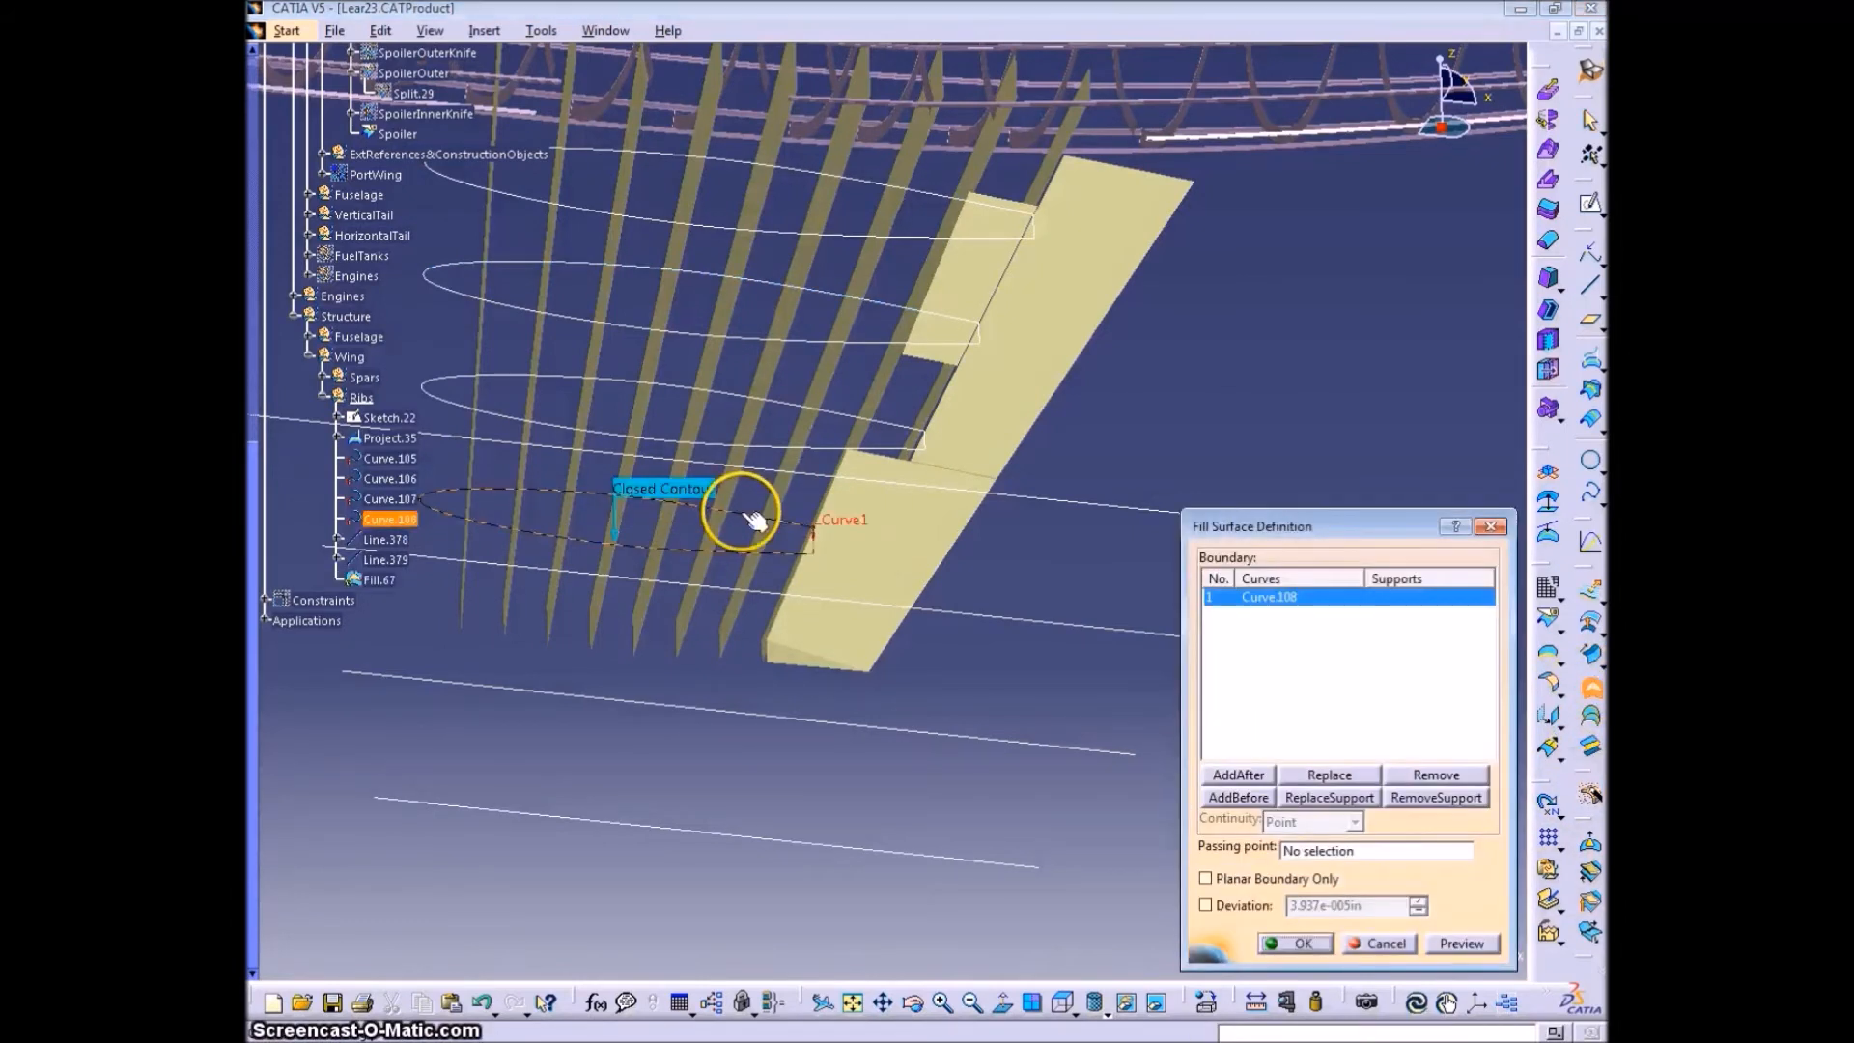
{"action": "key", "text": "Return"}
{"action": "left_click", "coordinate": [787, 398]}
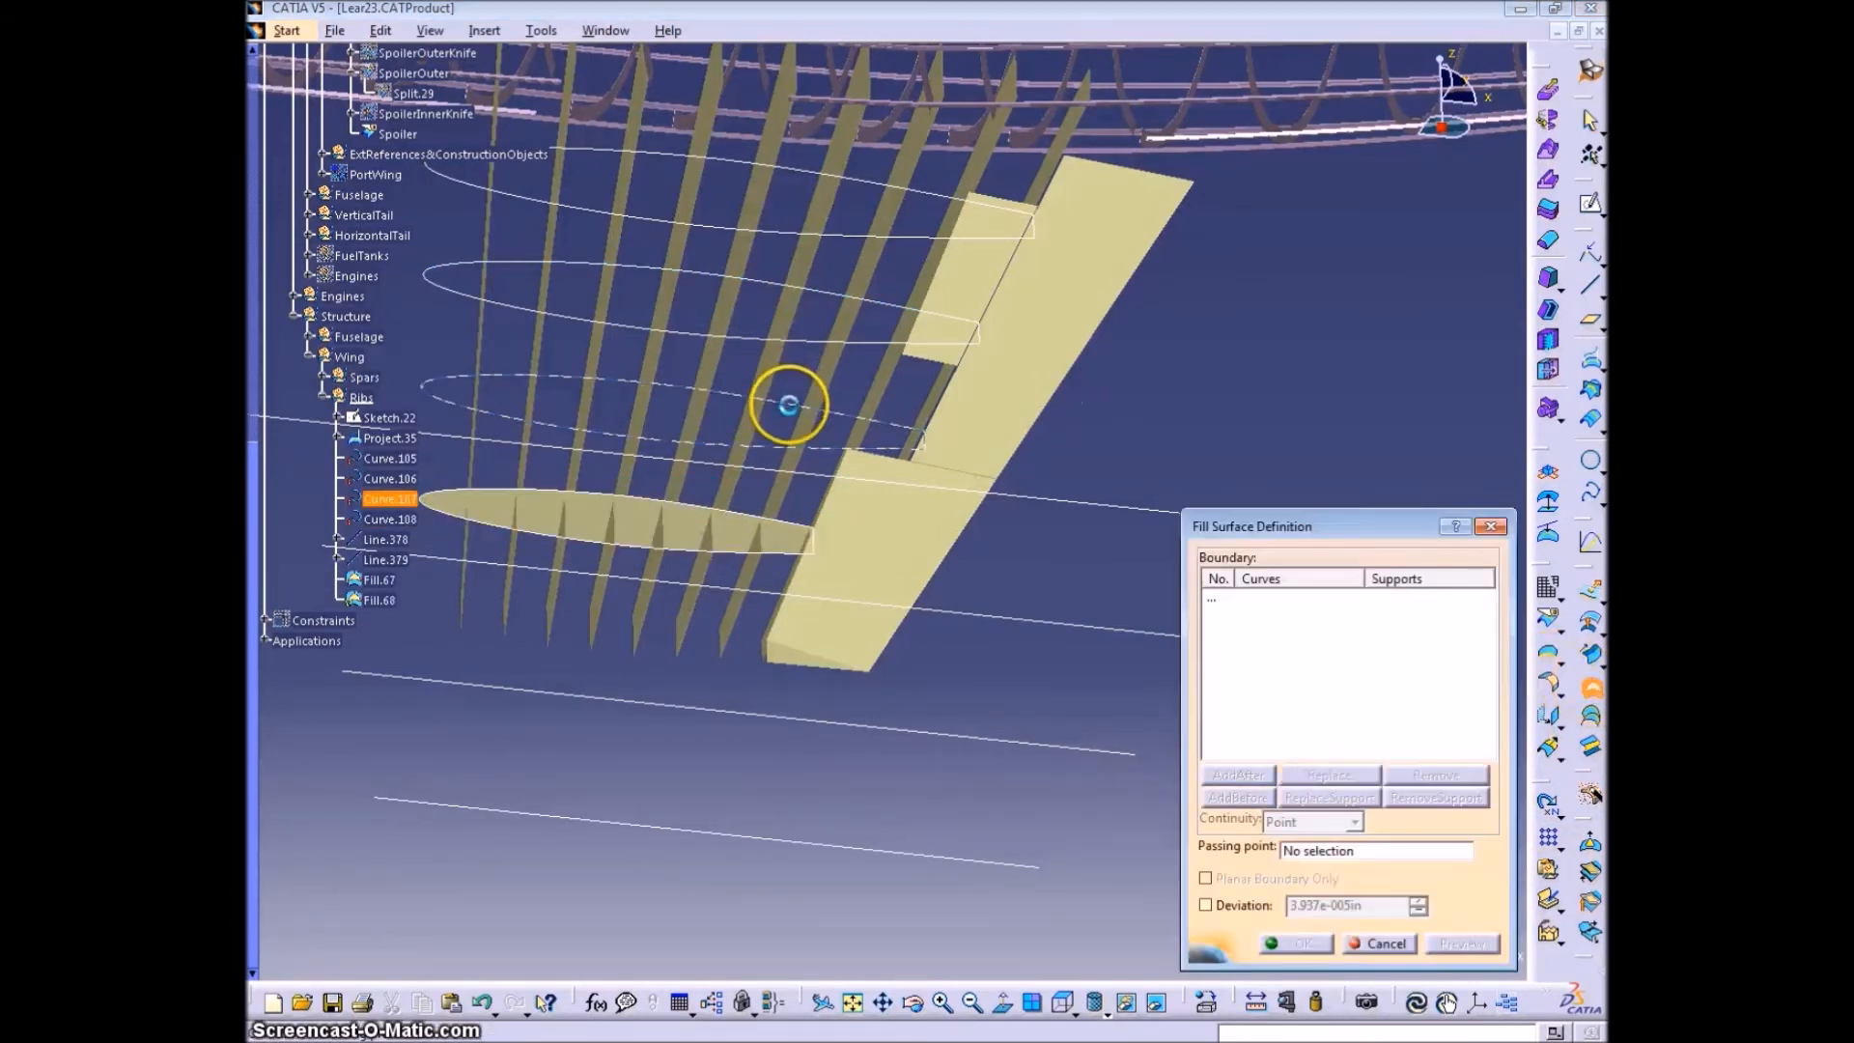
{"action": "key", "text": "Return"}
{"action": "left_click", "coordinate": [919, 308]}
{"action": "key", "text": "Return"}
{"action": "left_click", "coordinate": [999, 193]}
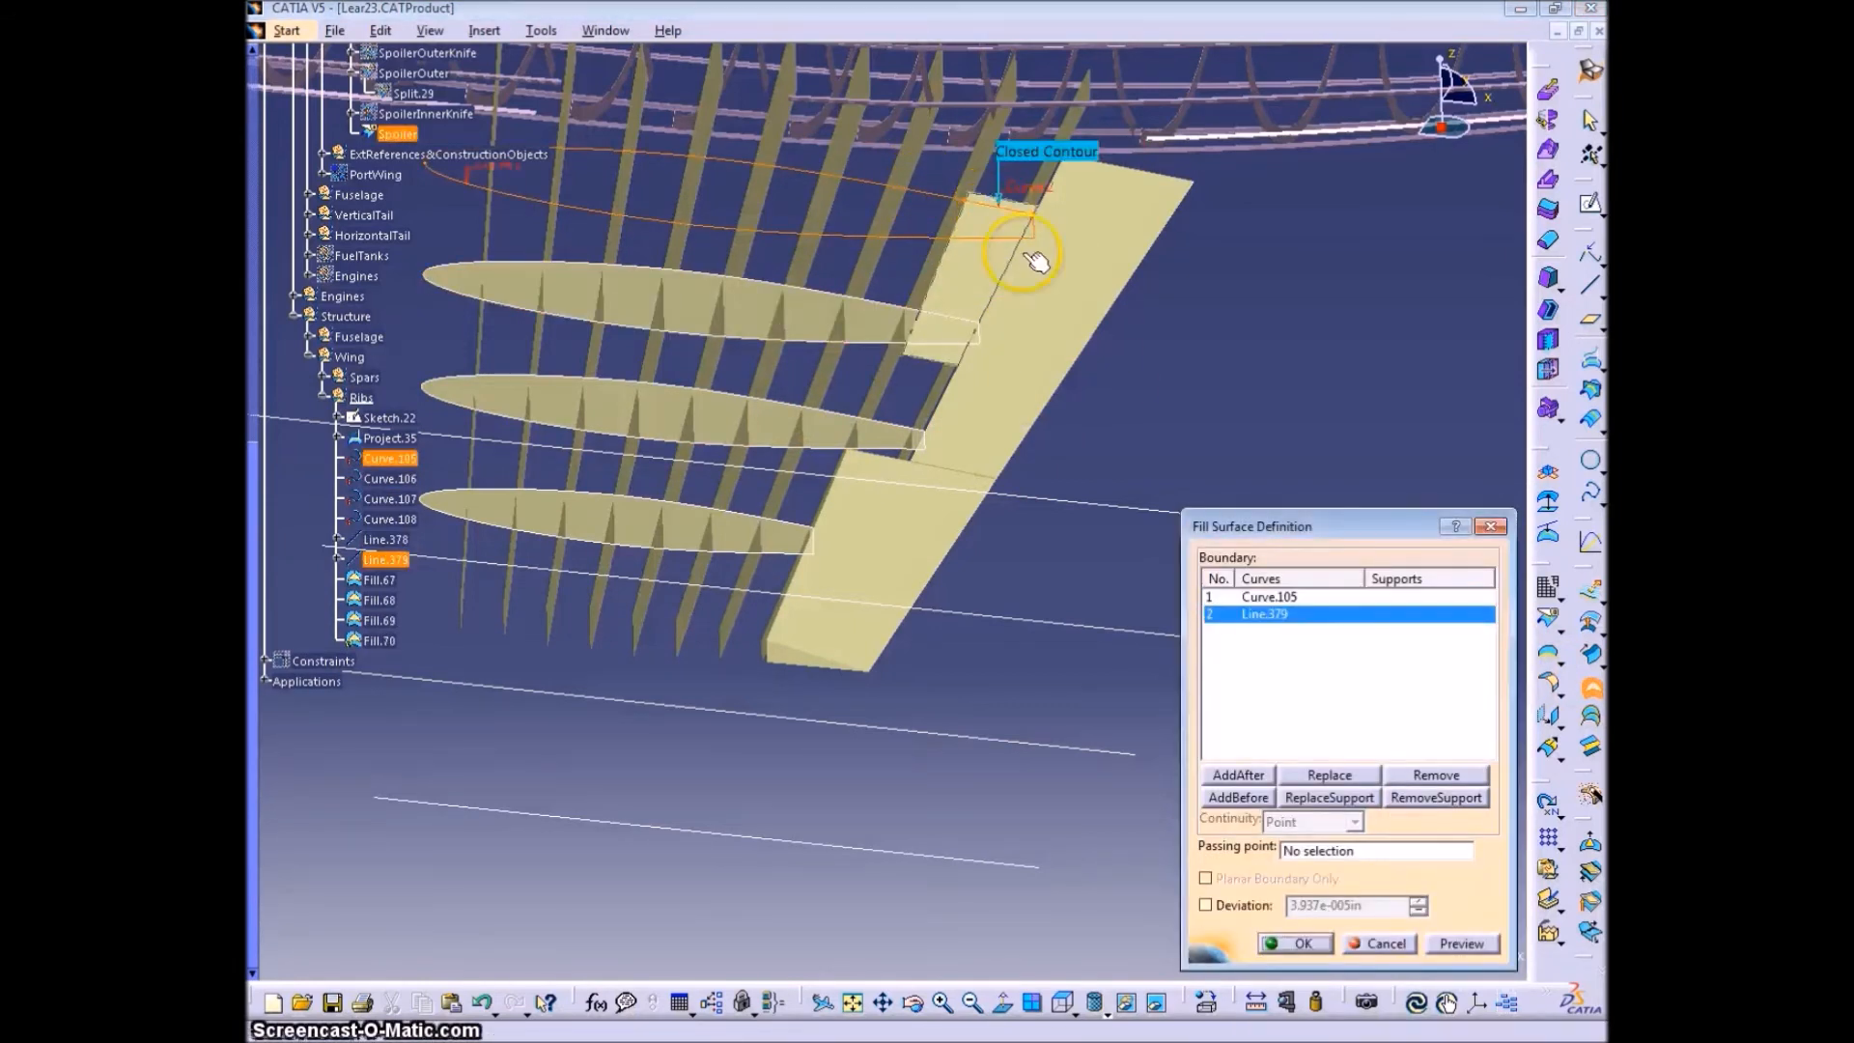
{"action": "key", "text": "Return"}
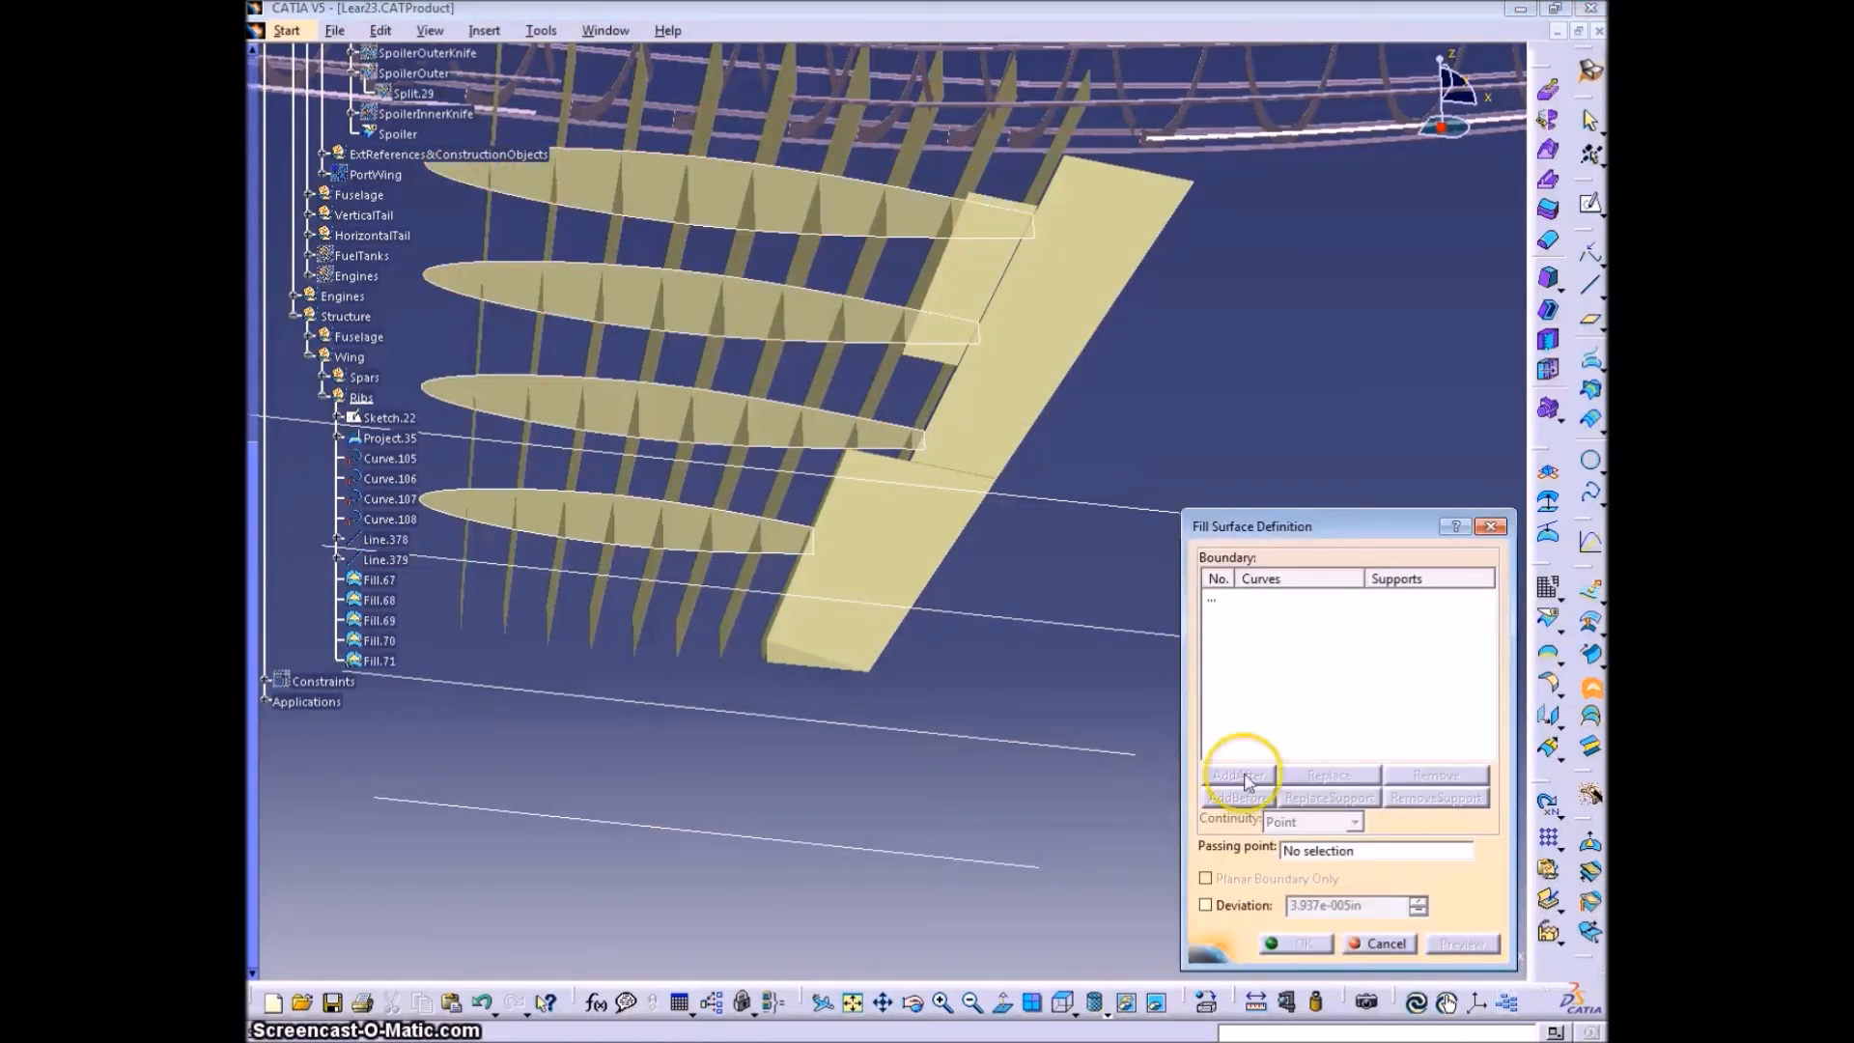
{"action": "left_click", "coordinate": [1387, 944]}
- Group the four rib fill surfaces in a new geometrical set named RibFills
{"action": "left_click", "coordinate": [378, 580]}
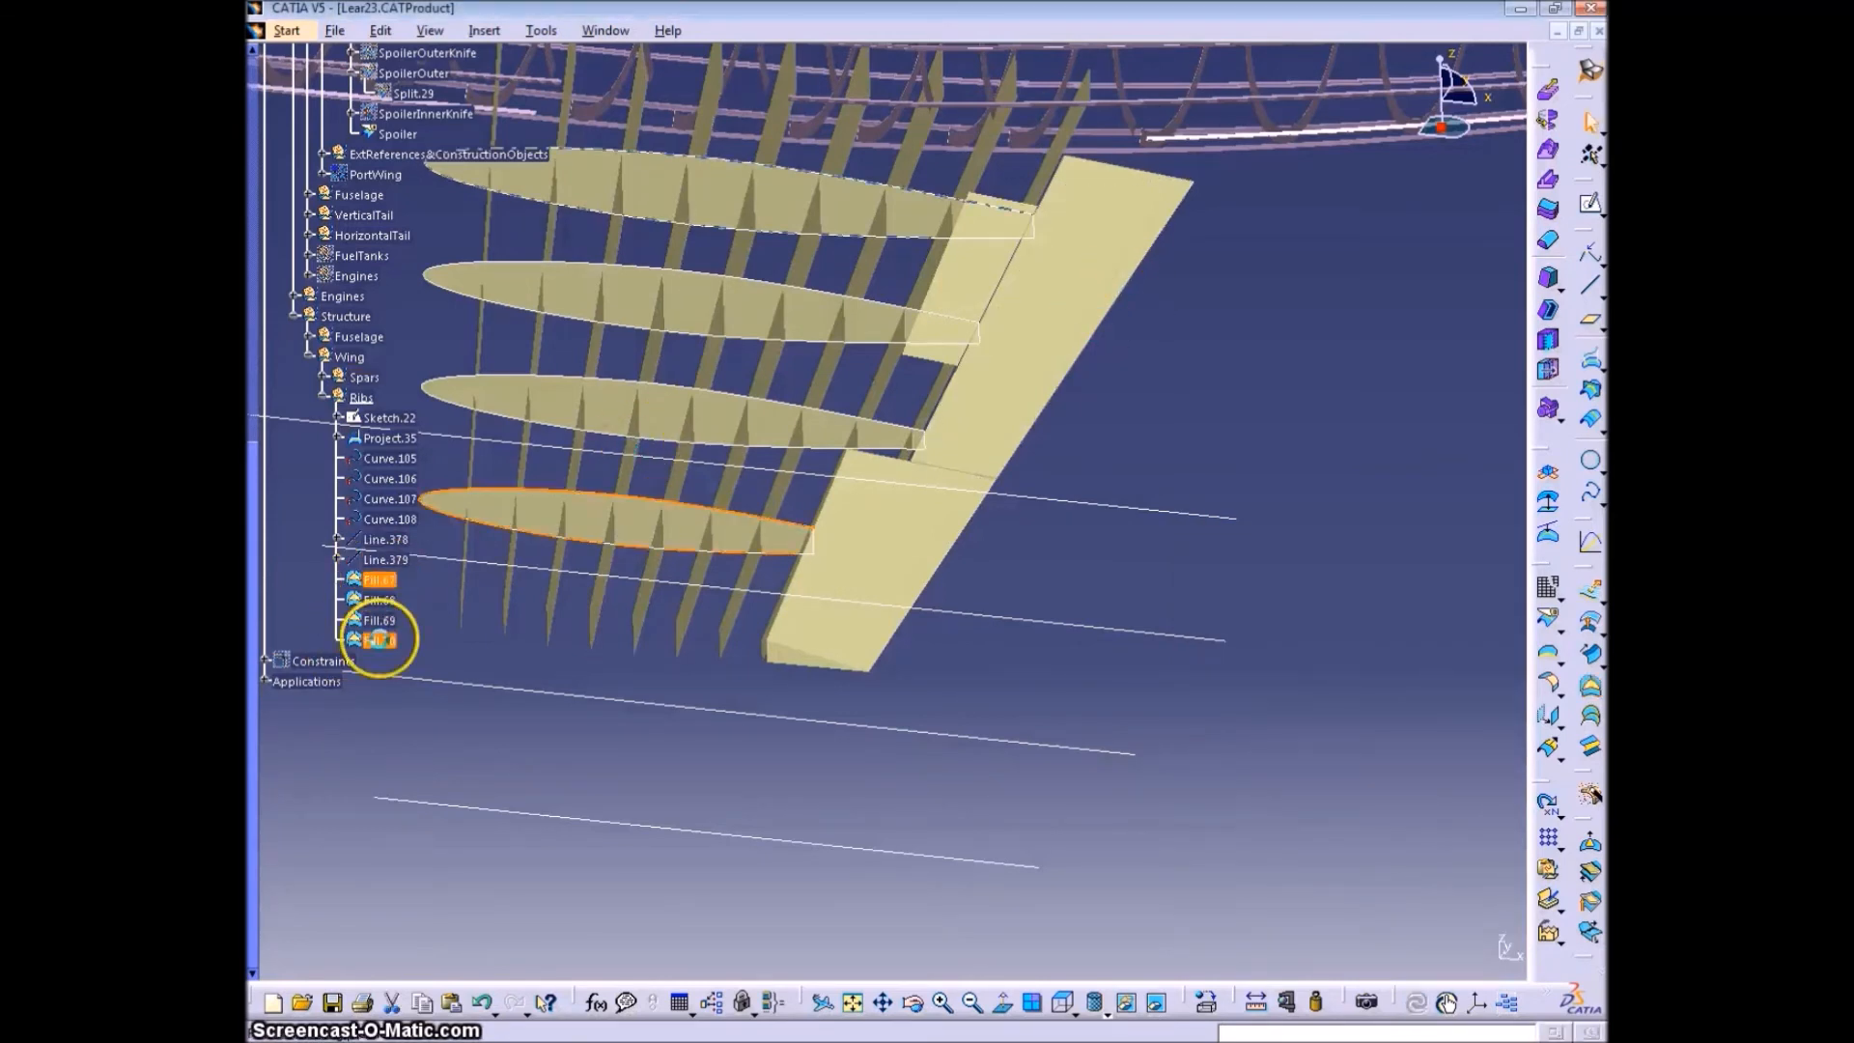
{"action": "left_click", "coordinate": [380, 641], "text": "shift"}
{"action": "left_click", "coordinate": [482, 31]}
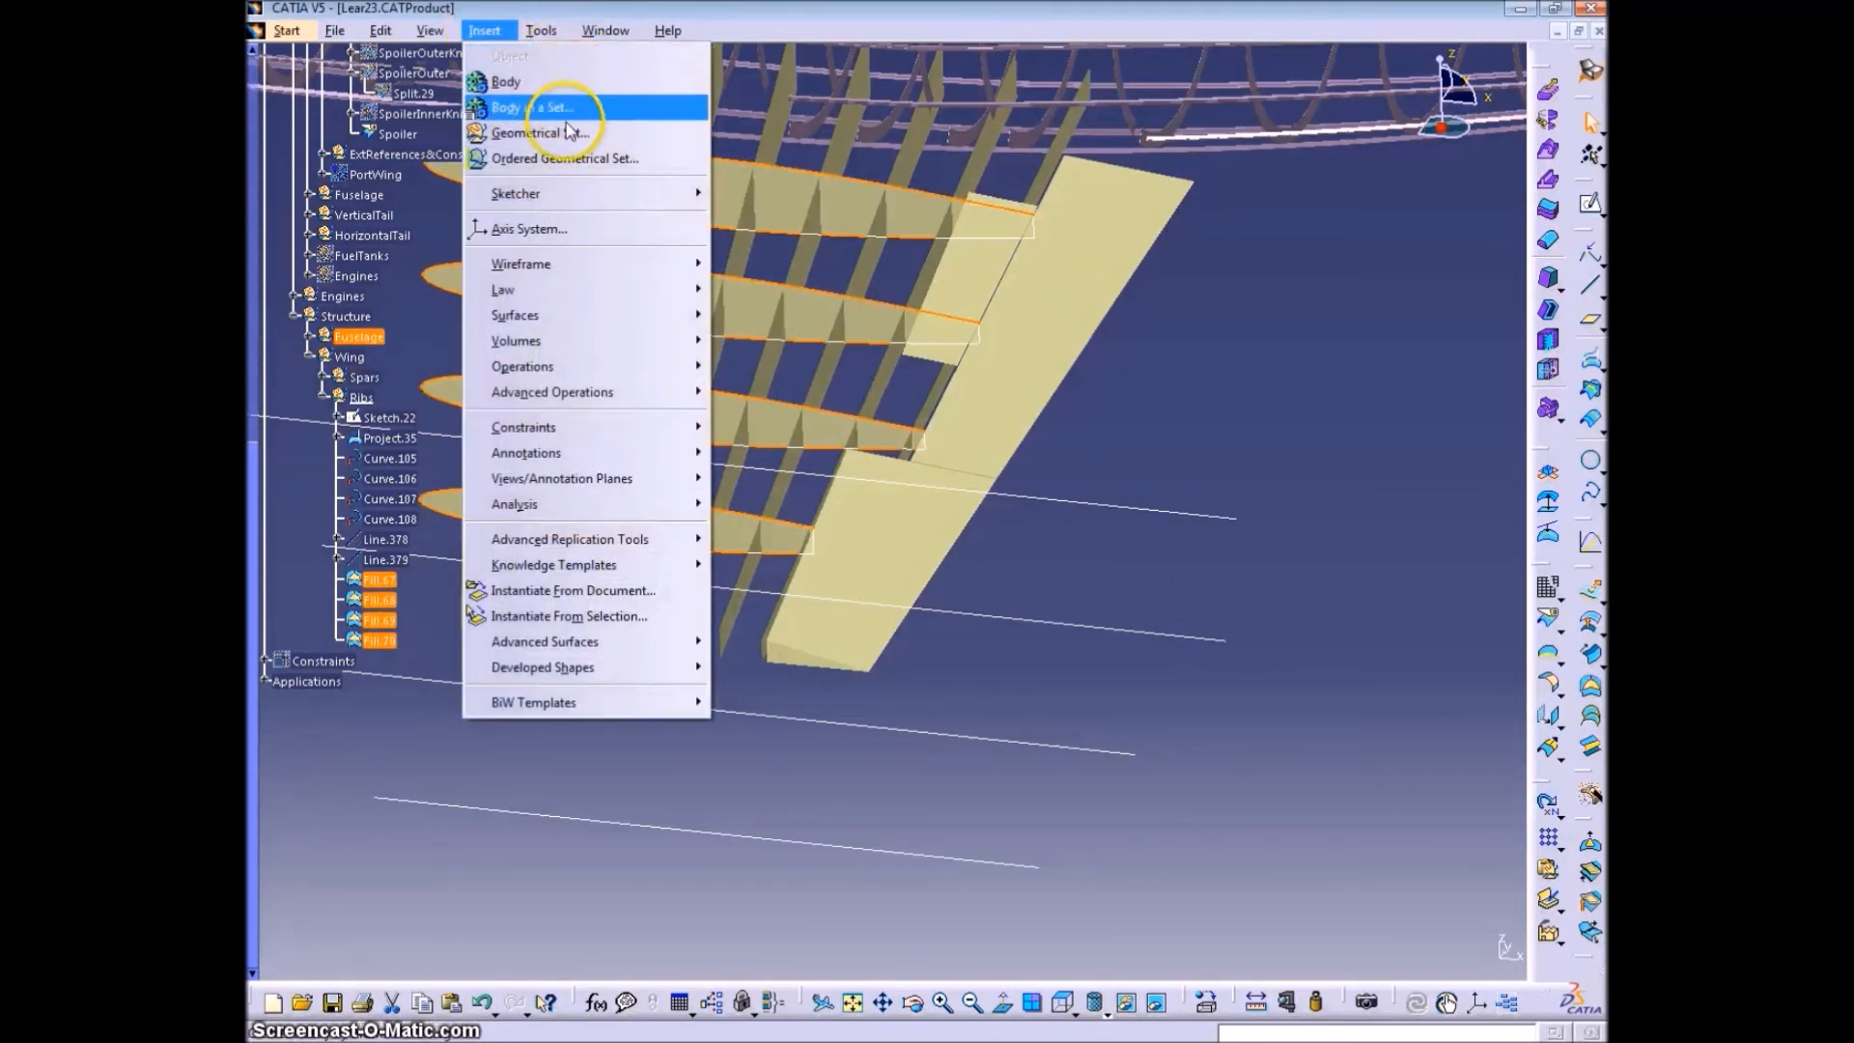
{"action": "left_click", "coordinate": [517, 137]}
{"action": "key", "text": "Return"}
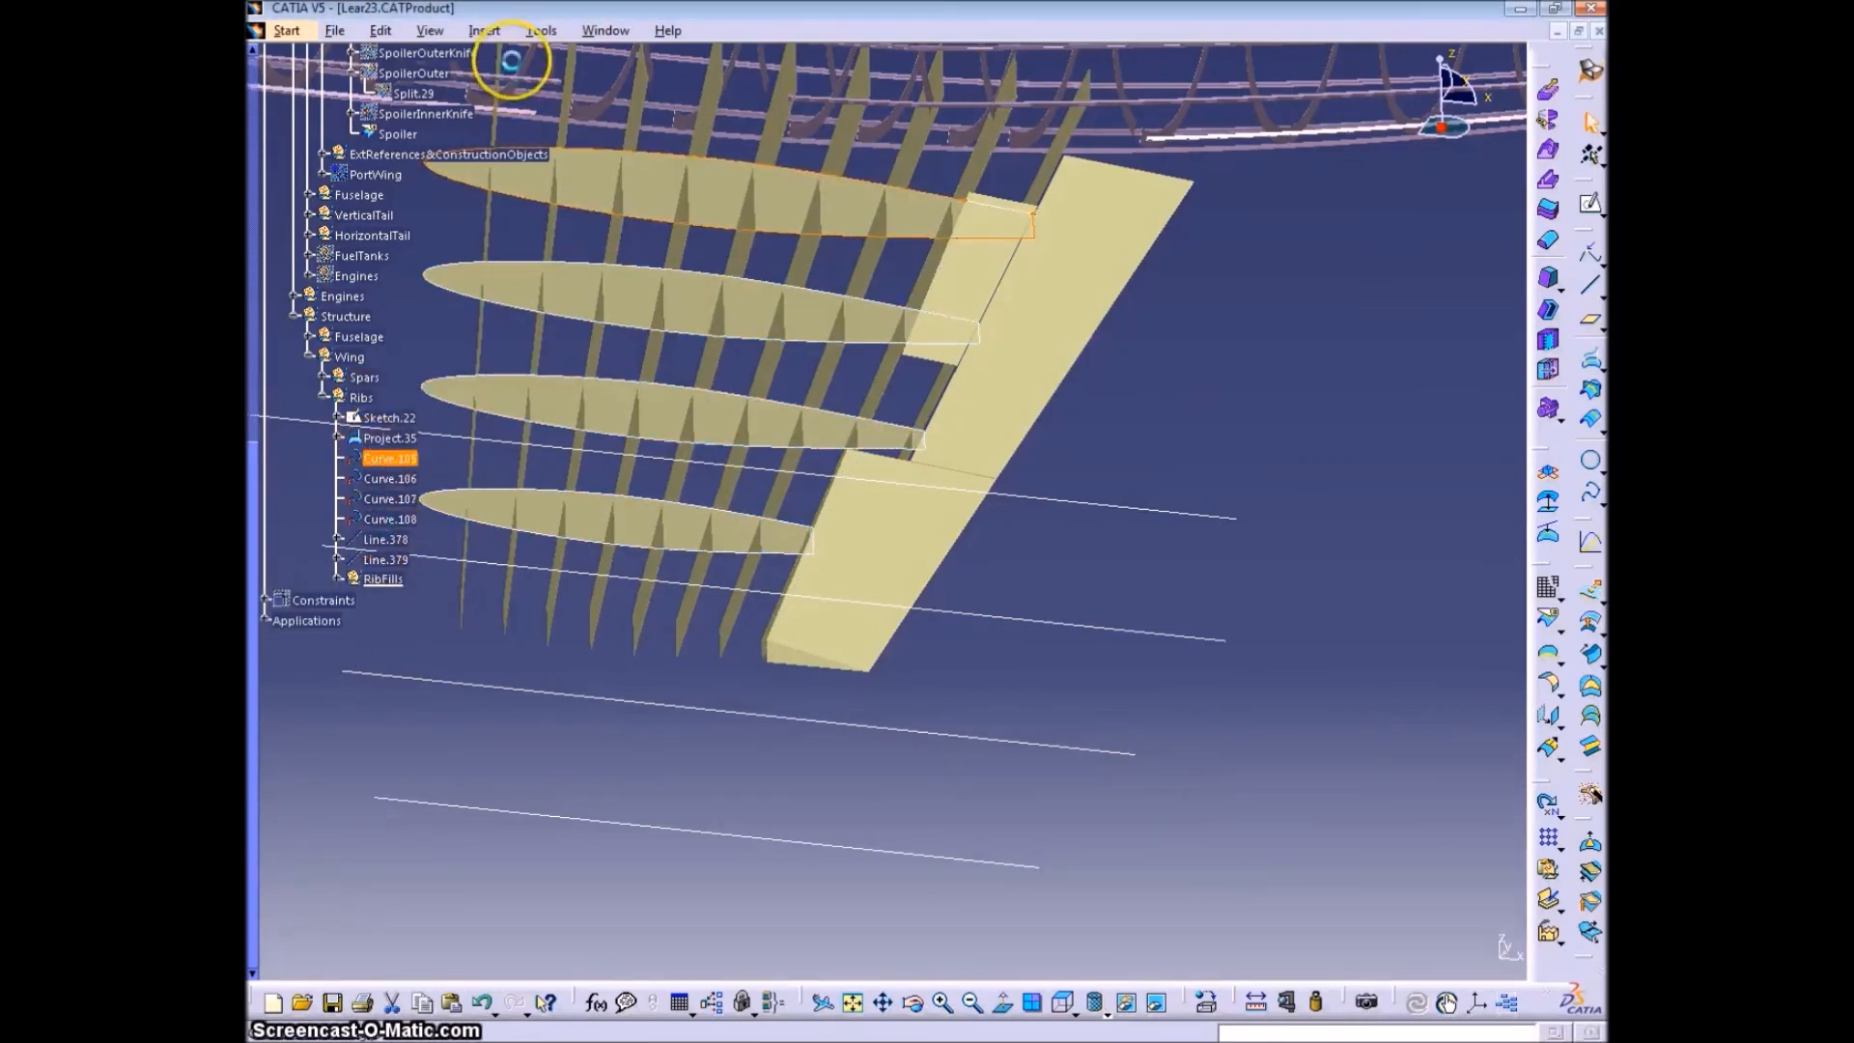
- Group the four disassembled rib curves in a new geometrical set named Project35
{"action": "left_click", "coordinate": [484, 31]}
{"action": "left_click", "coordinate": [538, 134]}
{"action": "type", "text": "Project35"}
{"action": "key", "text": "Return"}
- Group the rib sketch, projection, Project35 set and gap-closing lines in a geometrical set named ConstructionObjects under Ribs, and hide it
{"action": "left_click", "coordinate": [388, 419]}
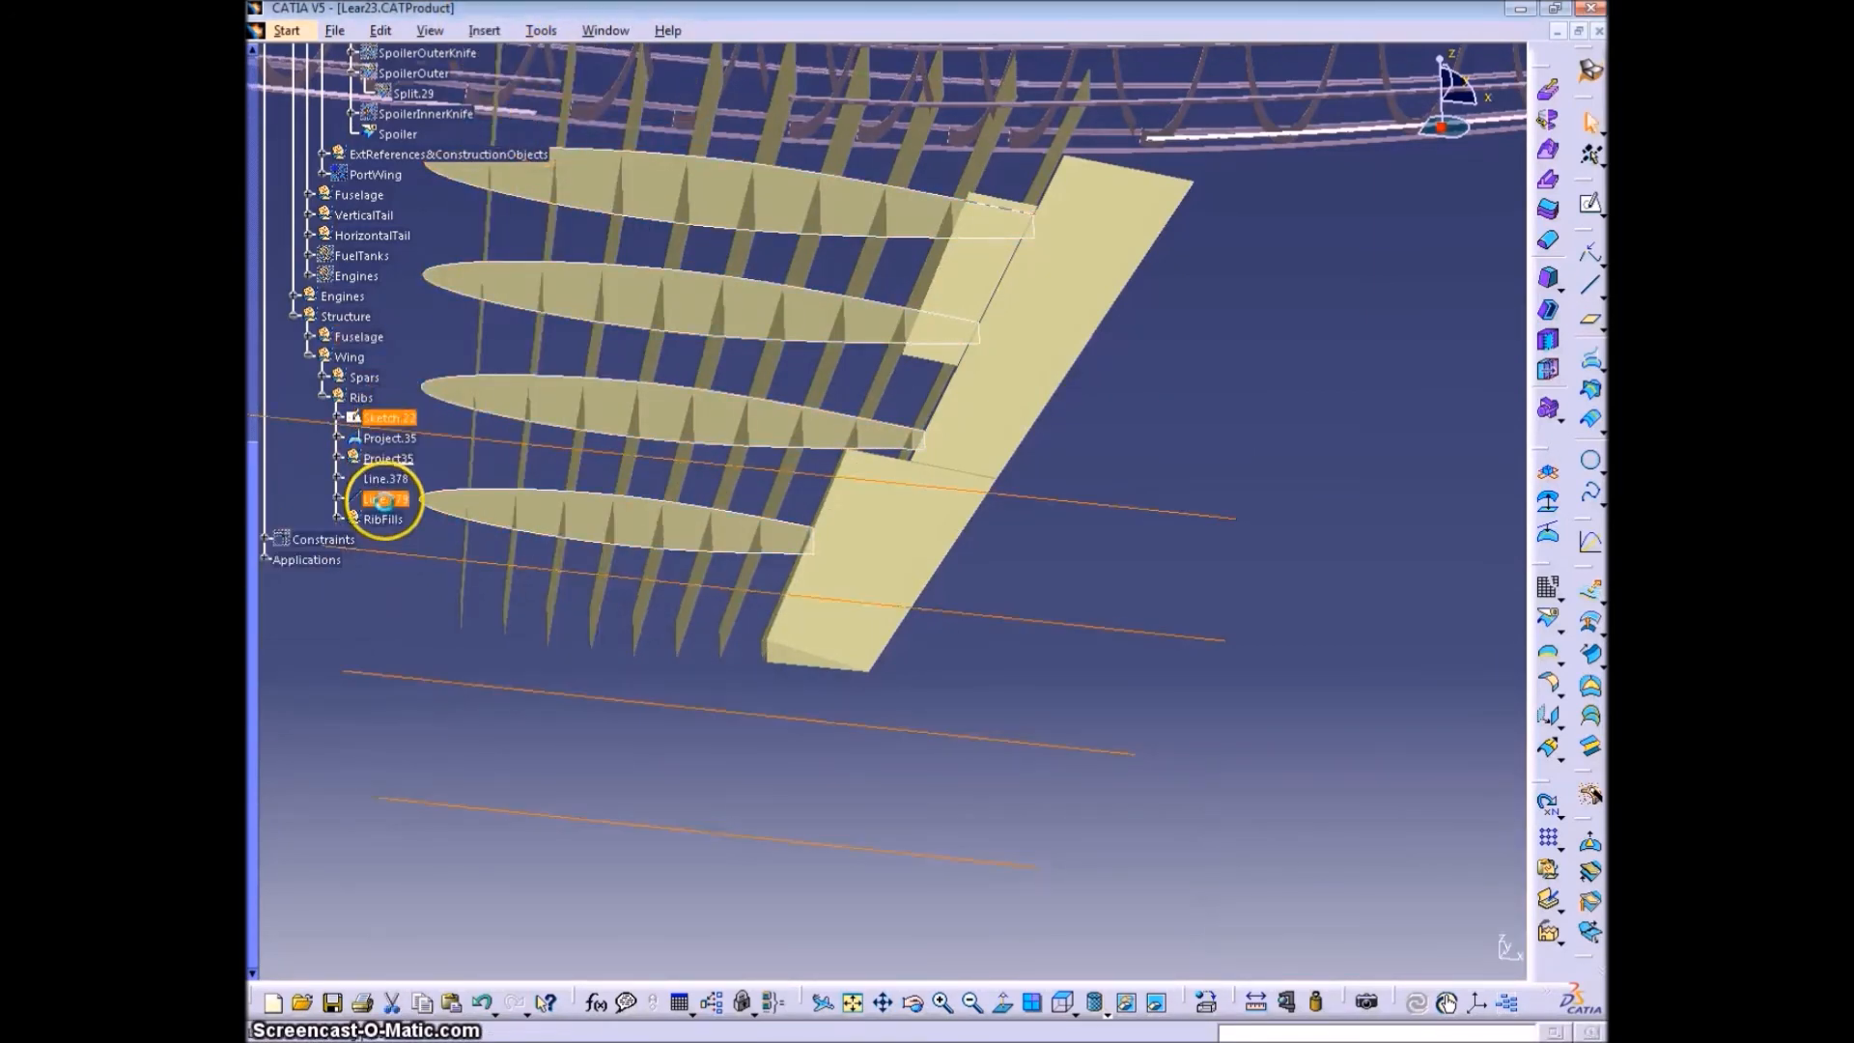
{"action": "left_click", "coordinate": [387, 499], "text": "shift"}
{"action": "left_click", "coordinate": [611, 131]}
{"action": "type", "text": "ConstructionObj"}
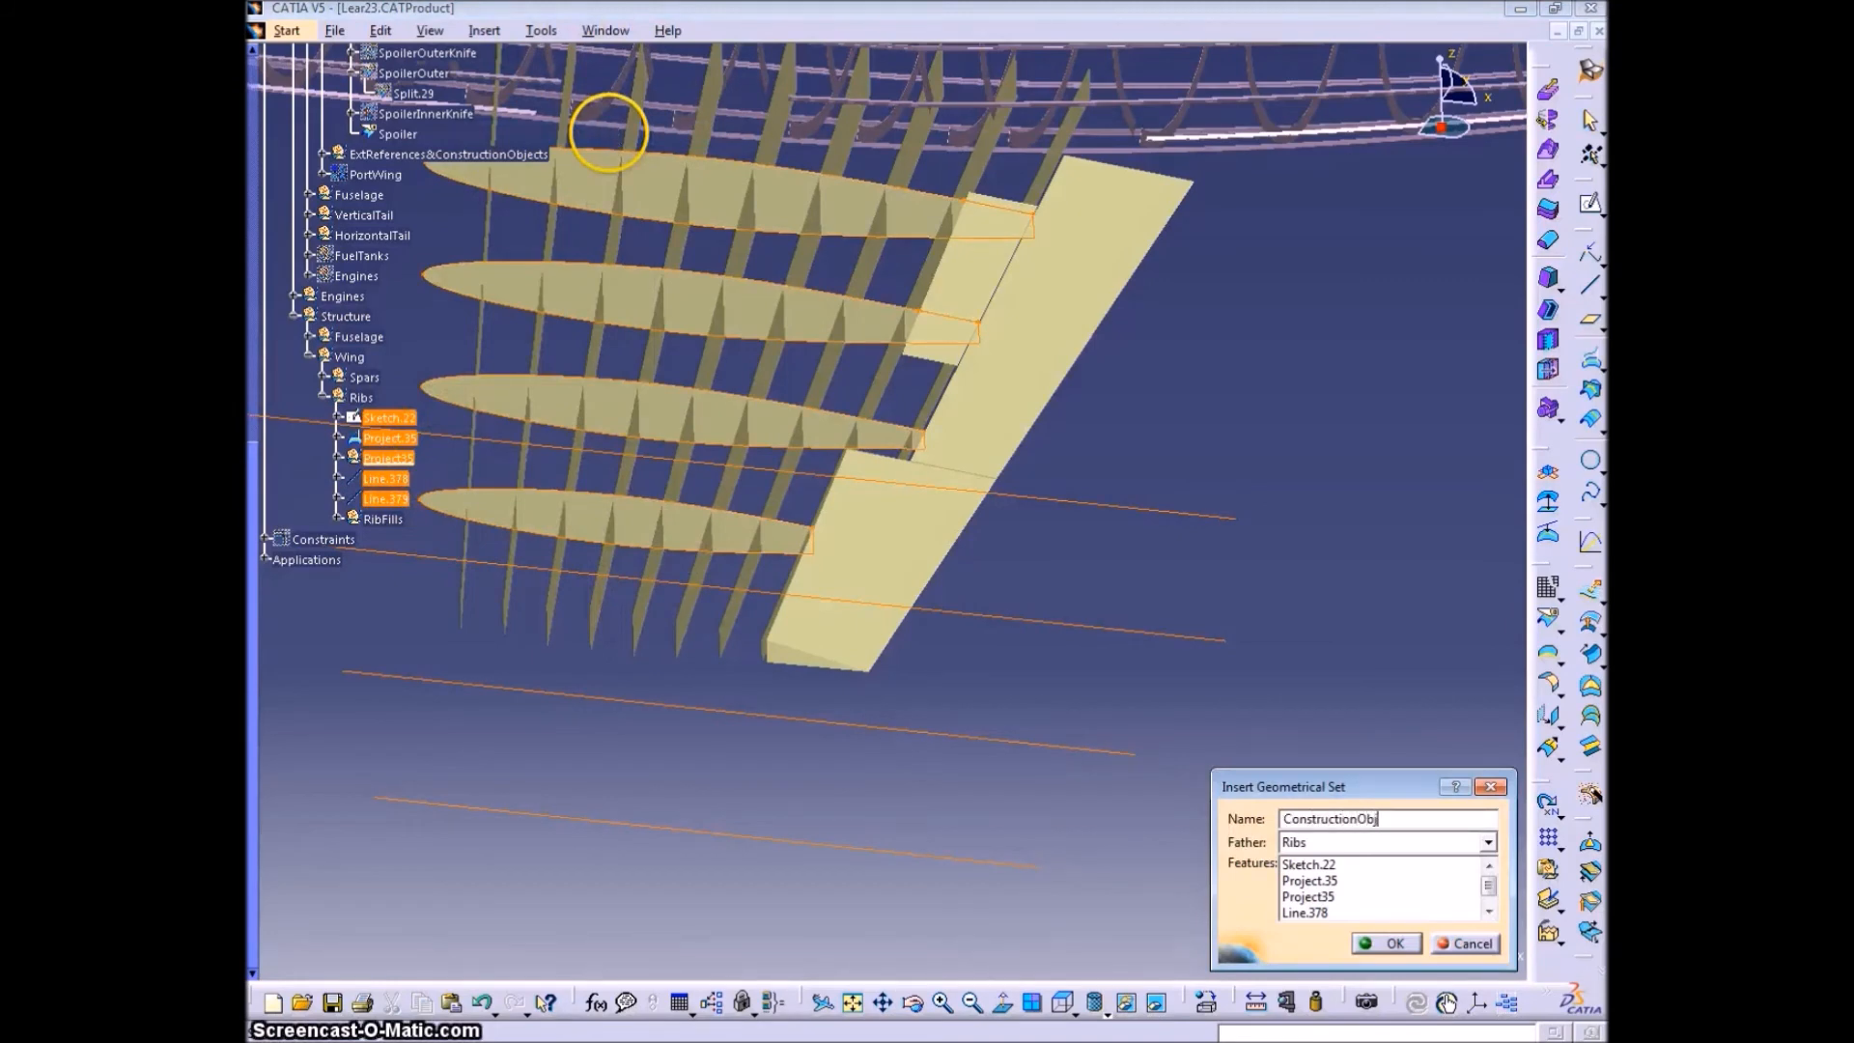
{"action": "type", "text": "ects"}
{"action": "key", "text": "Return"}
{"action": "right_click", "coordinate": [402, 417]}
{"action": "left_click", "coordinate": [468, 476]}
- Toggle the Wing structure set's visibility off and back on, and show the hidden PortWing surface
{"action": "middle_click_drag", "start_coordinate": [662, 543], "coordinate": [389, 478]}
{"action": "middle_click_drag", "start_coordinate": [356, 407], "coordinate": [734, 482]}
{"action": "right_click", "coordinate": [355, 356]}
{"action": "left_click", "coordinate": [421, 416]}
{"action": "right_click", "coordinate": [350, 357]}
{"action": "left_click", "coordinate": [417, 416]}
{"action": "right_click", "coordinate": [375, 174]}
{"action": "left_click", "coordinate": [431, 234]}
- Collapse the Spoiler and Aileron branches of the model tree and show the hidden FuelTanks set
{"action": "scroll", "coordinate": [502, 287], "scroll_direction": "up", "scroll_amount": 2}
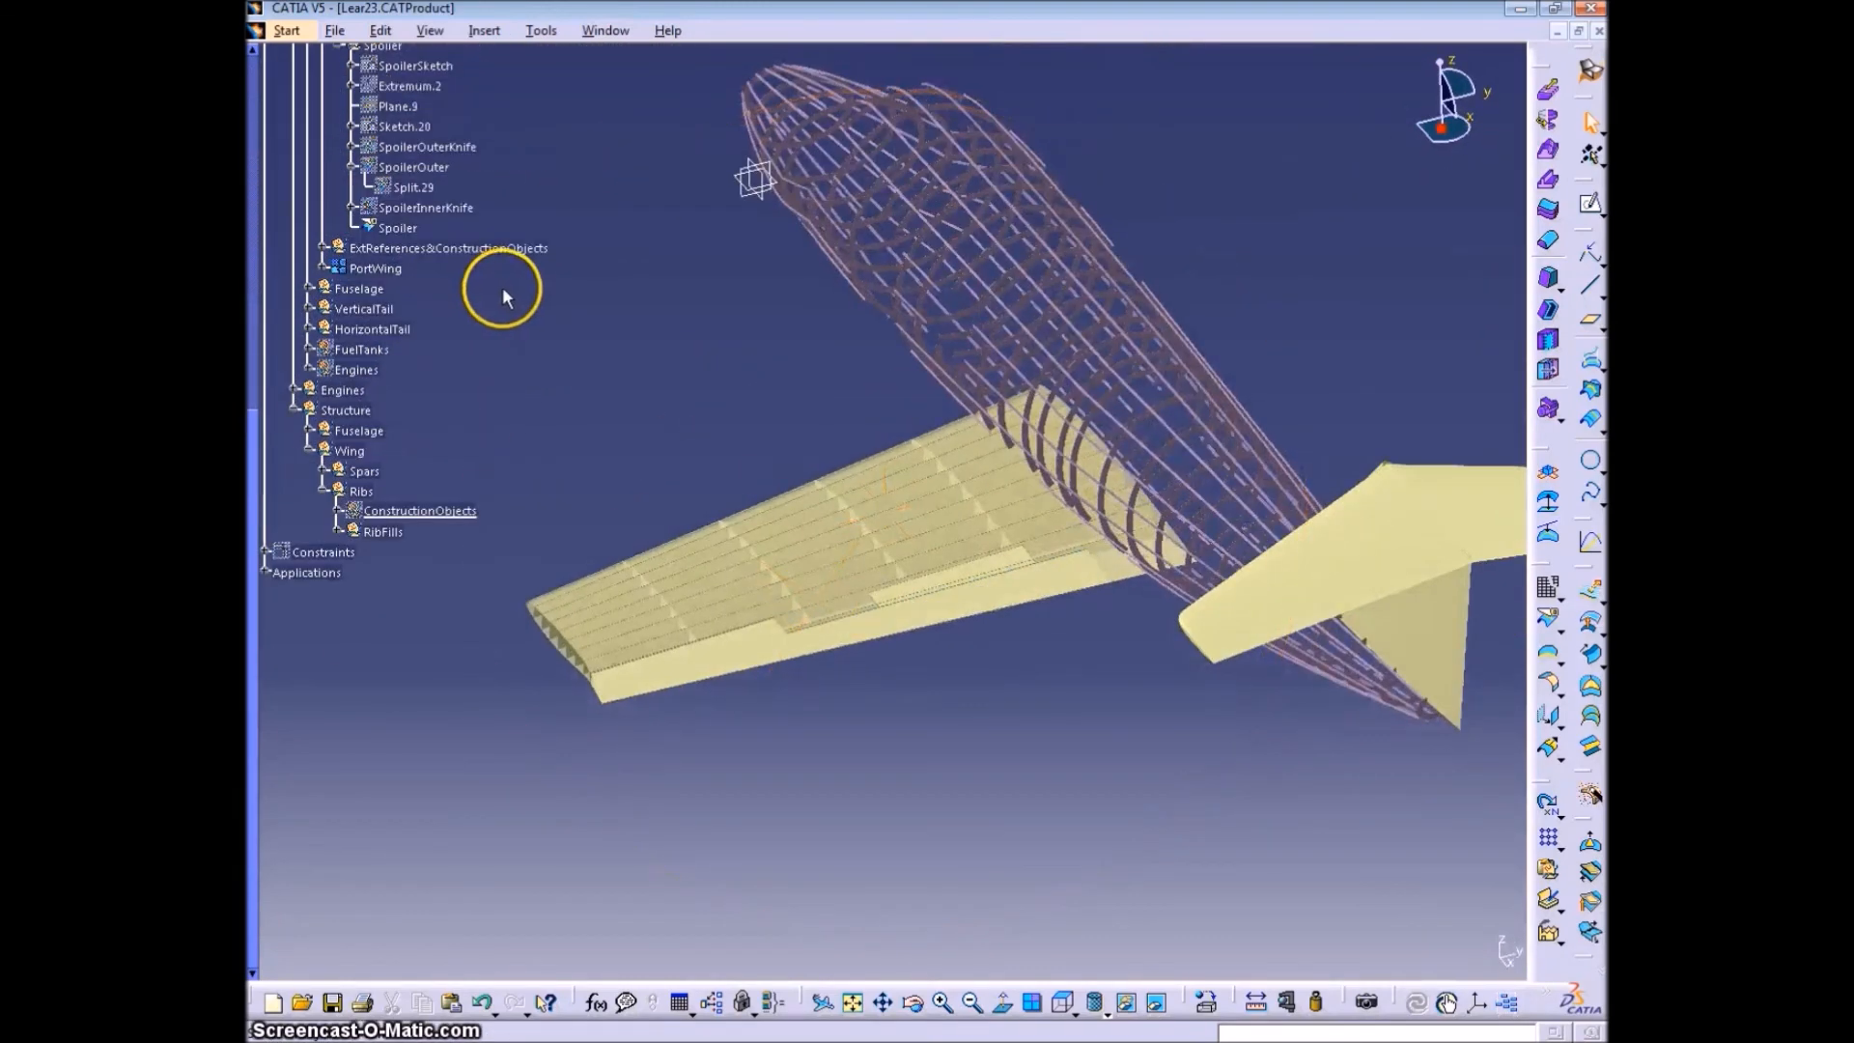
{"action": "scroll", "coordinate": [502, 287], "scroll_direction": "up", "scroll_amount": 10}
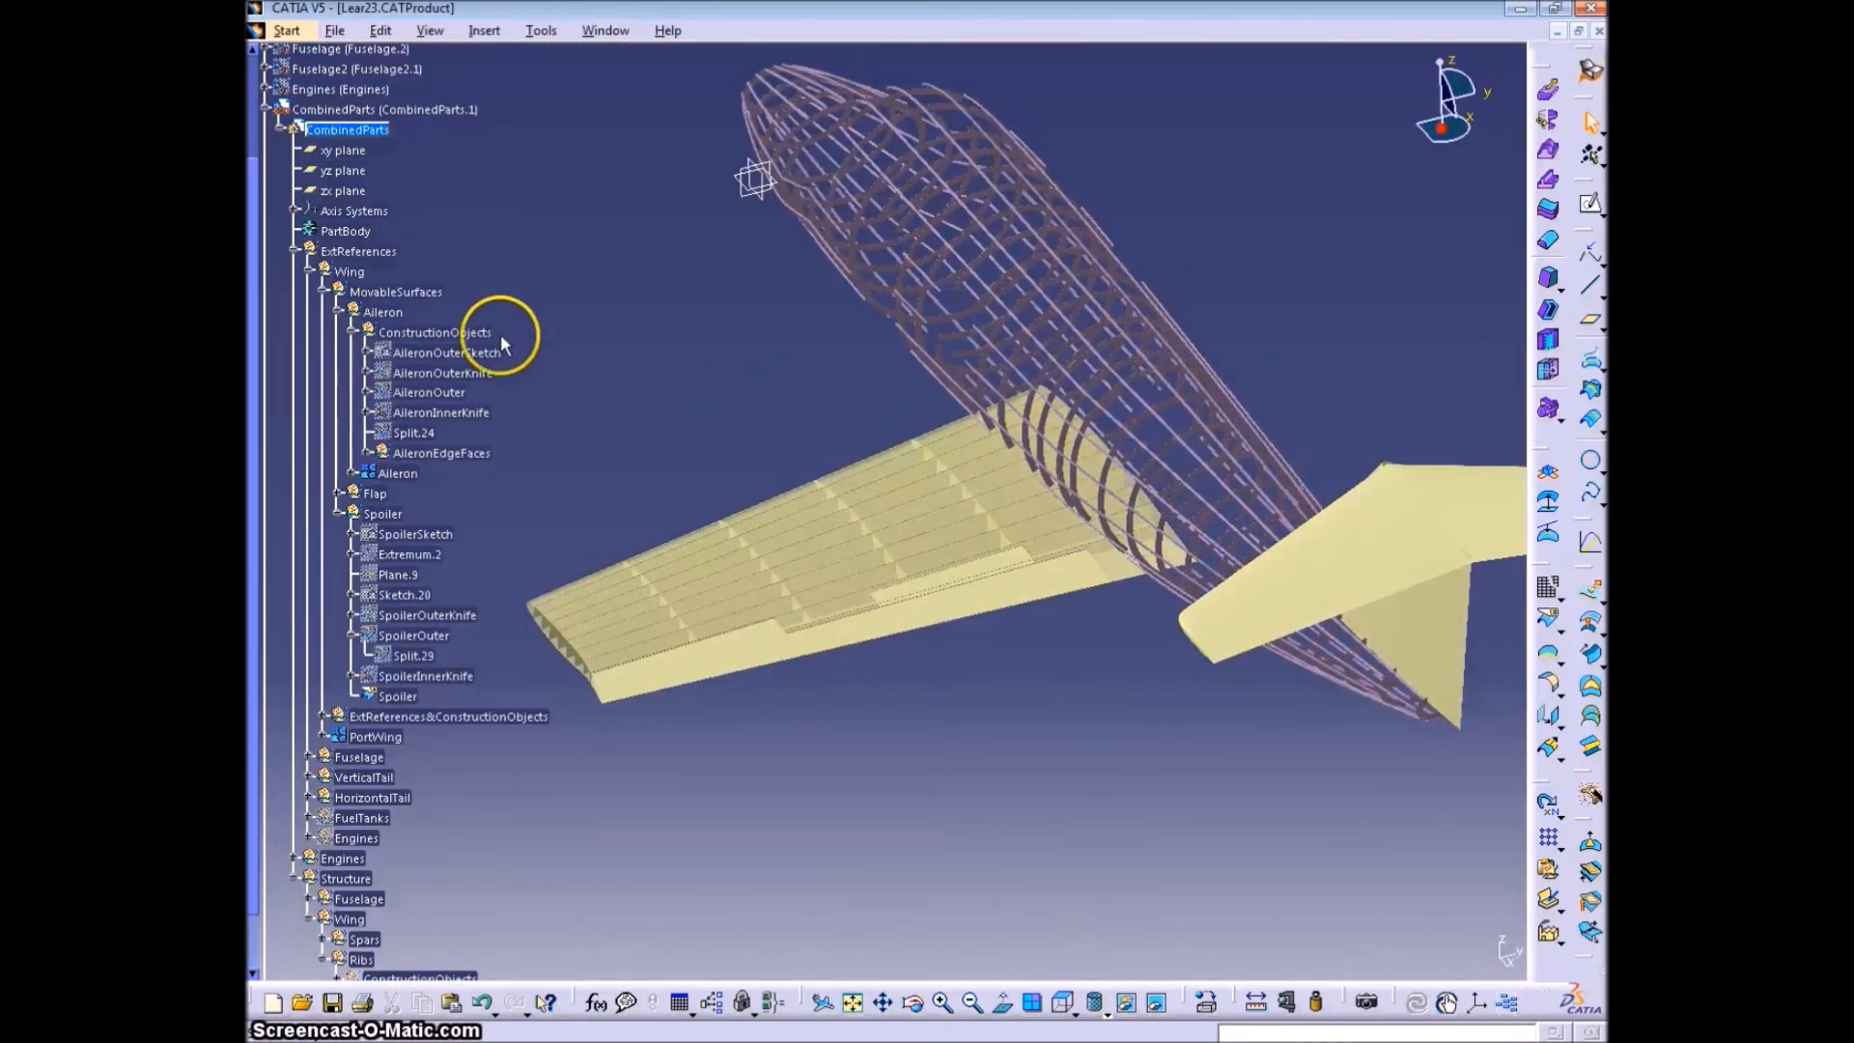
{"action": "left_click", "coordinate": [339, 512]}
{"action": "left_click", "coordinate": [334, 308]}
{"action": "scroll", "coordinate": [465, 278], "scroll_direction": "up", "scroll_amount": 2}
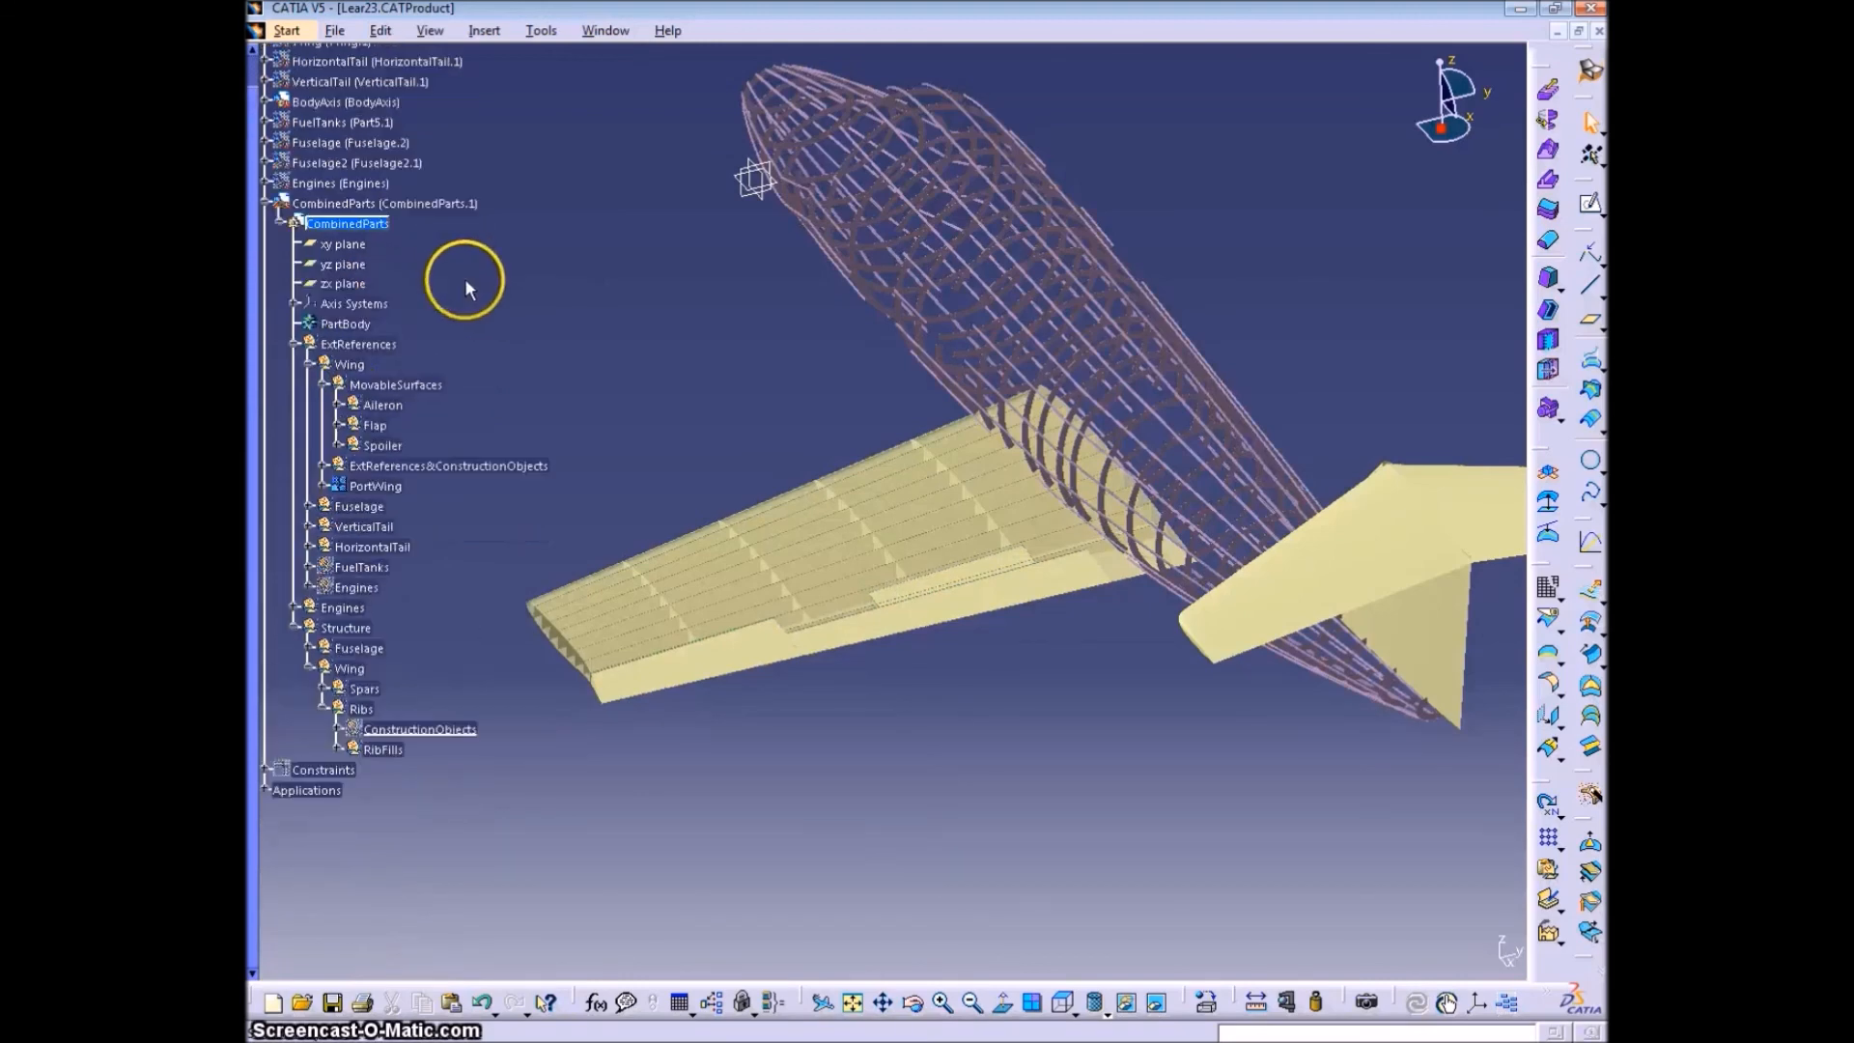
{"action": "right_click", "coordinate": [369, 568]}
{"action": "left_click", "coordinate": [413, 635]}
{"action": "middle_click_drag", "start_coordinate": [724, 693], "coordinate": [838, 690]}
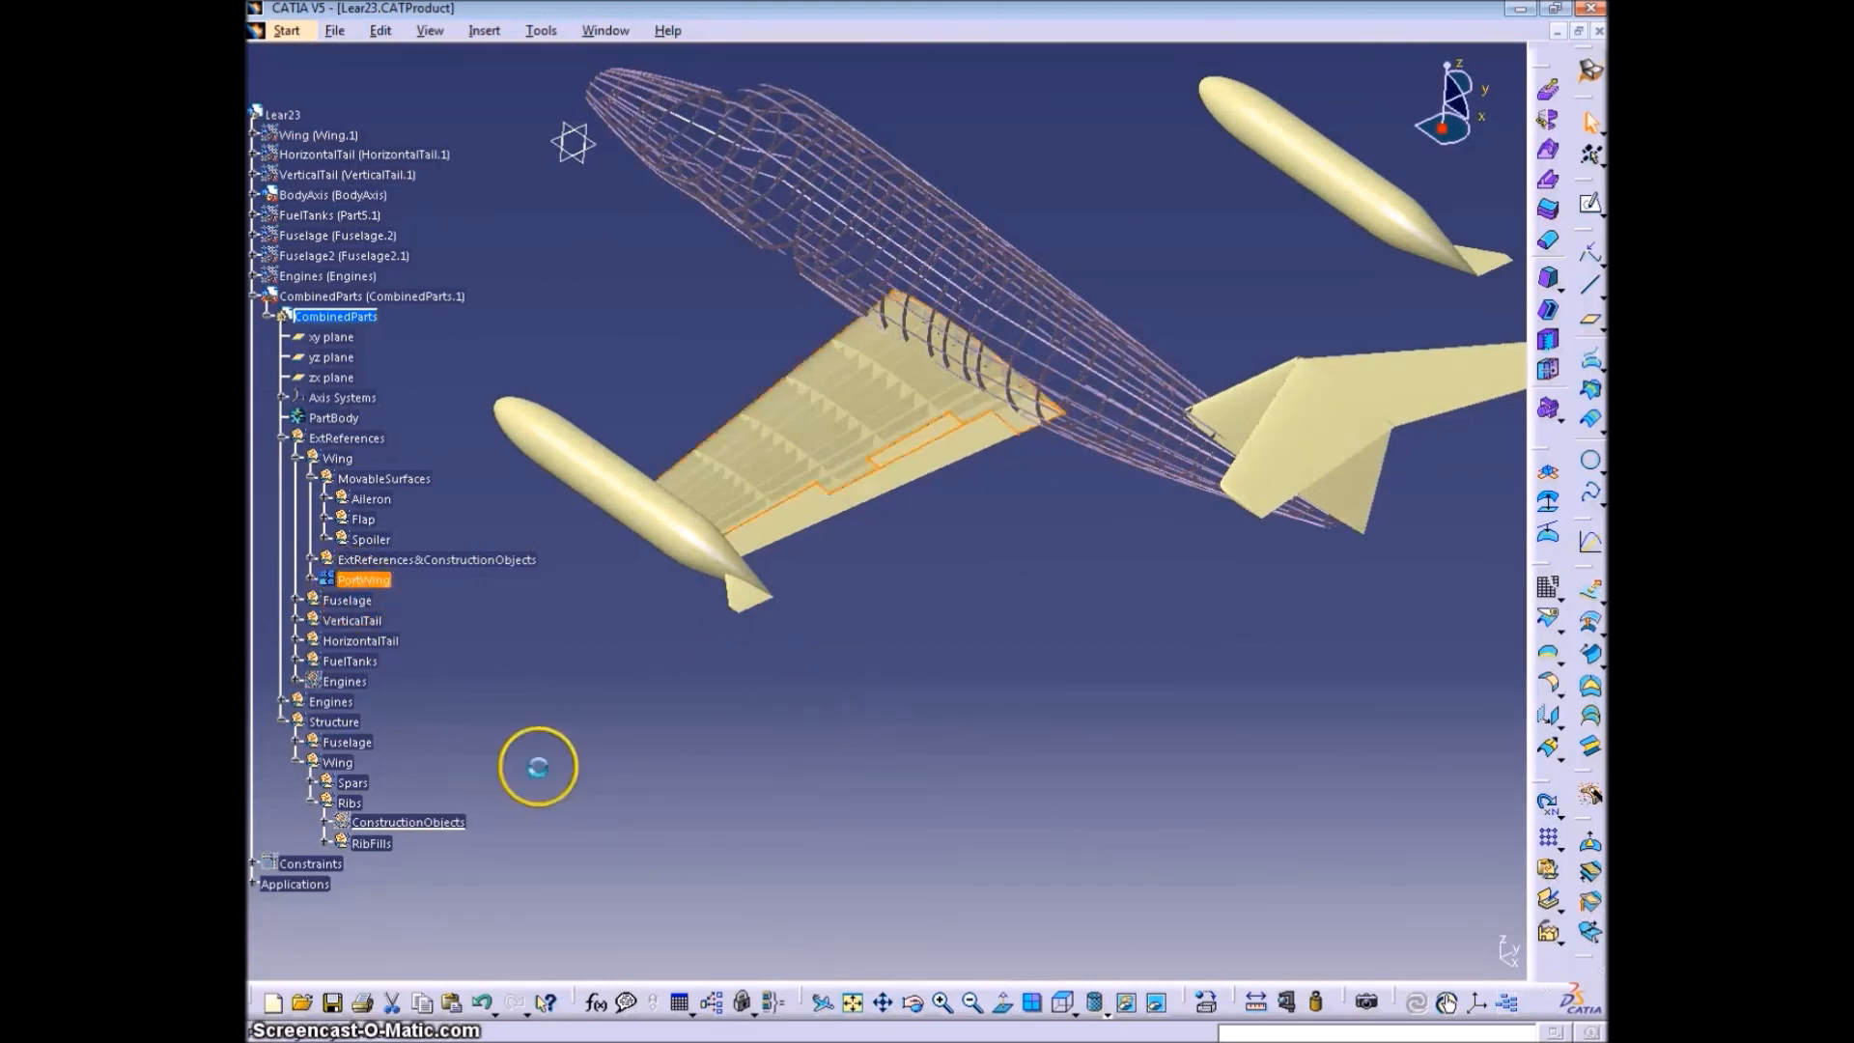